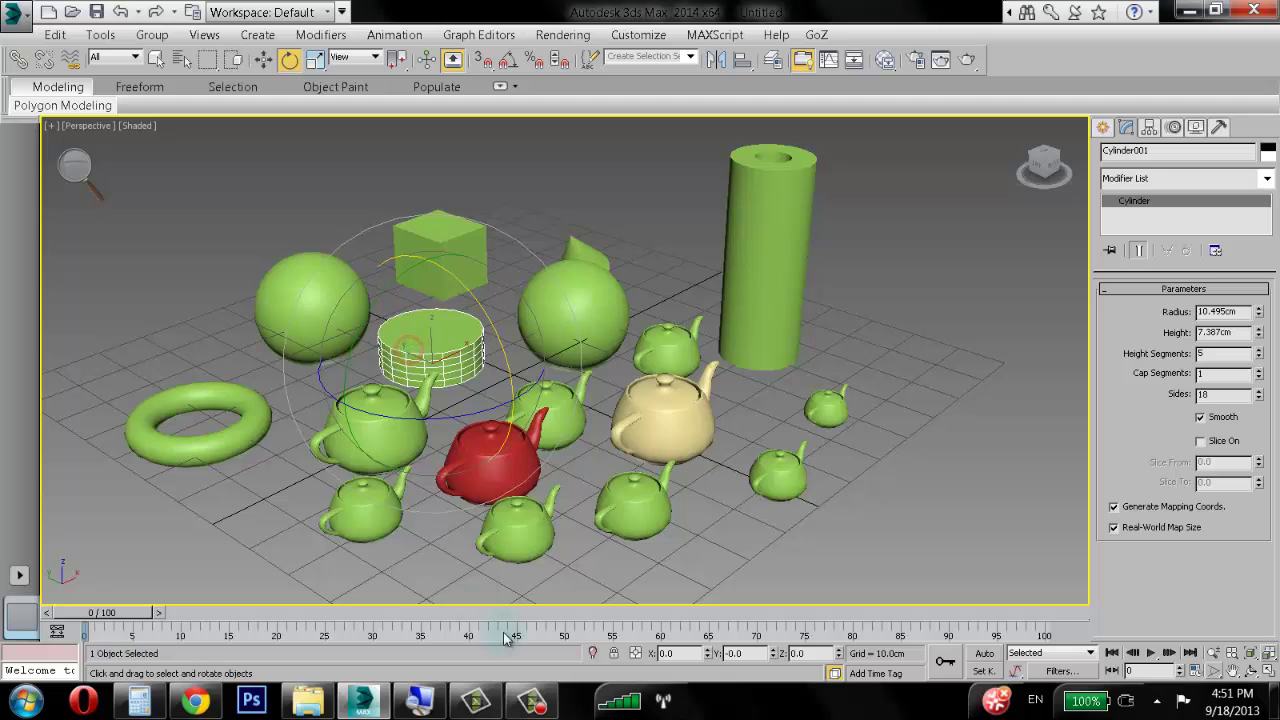
Step: Delete every primitive in the scene, leaving an empty grid
left_click(592, 654)
left_click(592, 654)
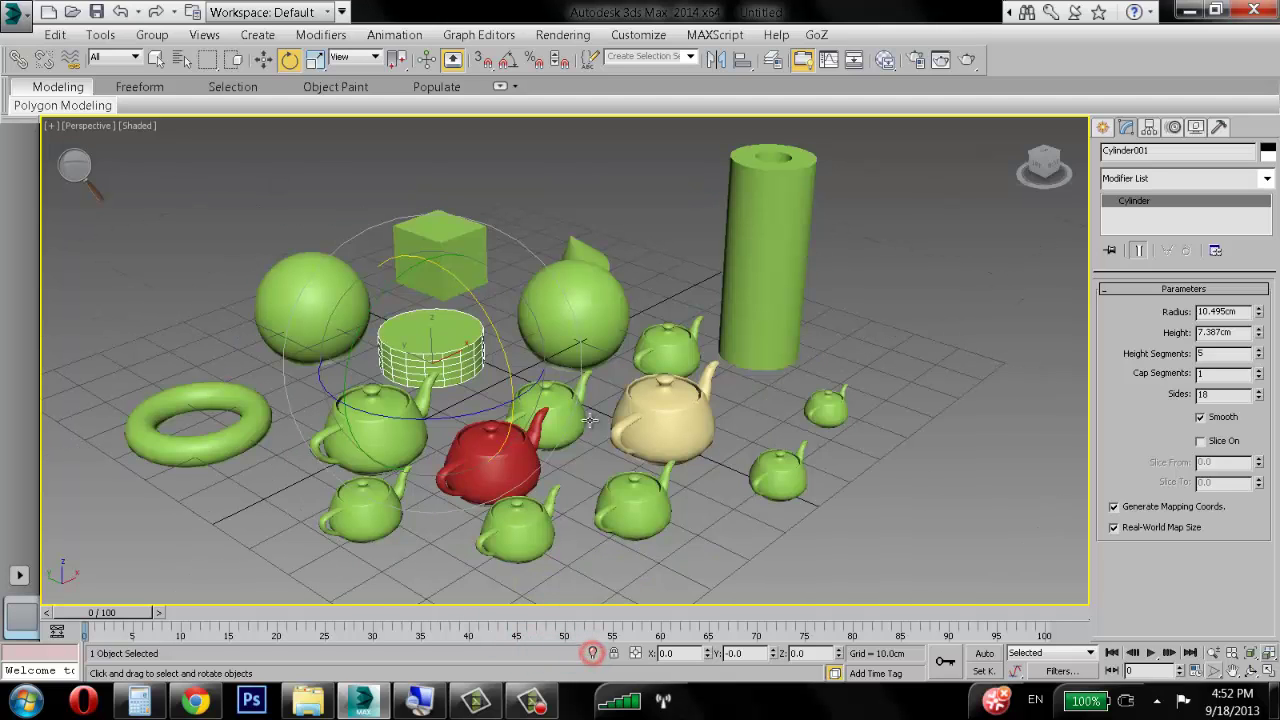
left_click(193, 189)
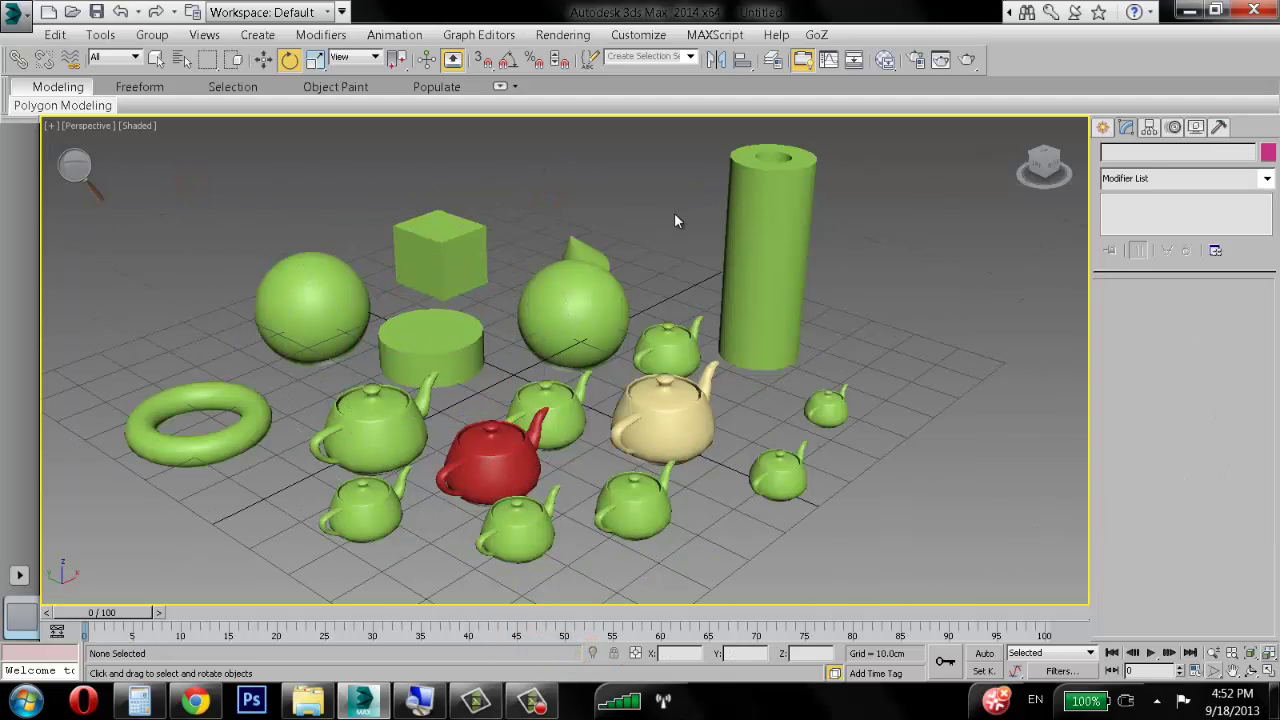
left_click(765, 218)
left_click(539, 200)
left_click_drag(772, 464, 844, 450)
key("Delete")
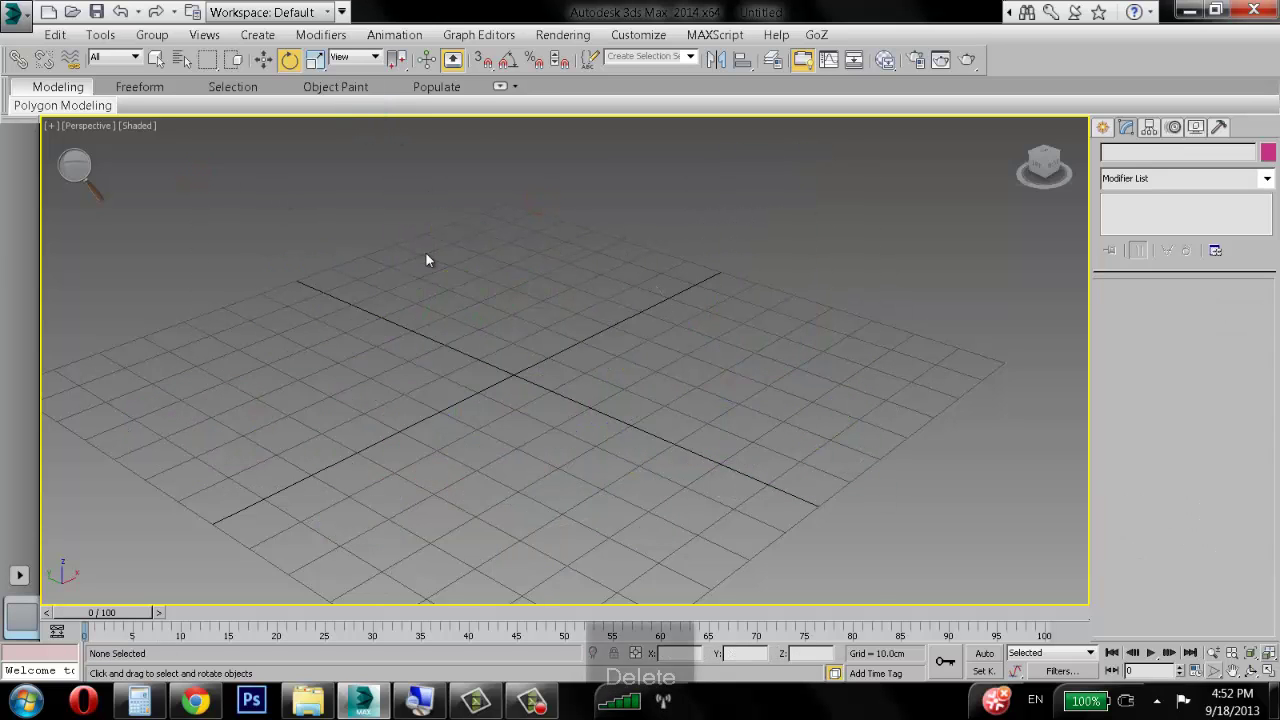
Step: Create a tall box at one corner of the empty grid
middle_click_drag(517, 348, 594, 342, "alt")
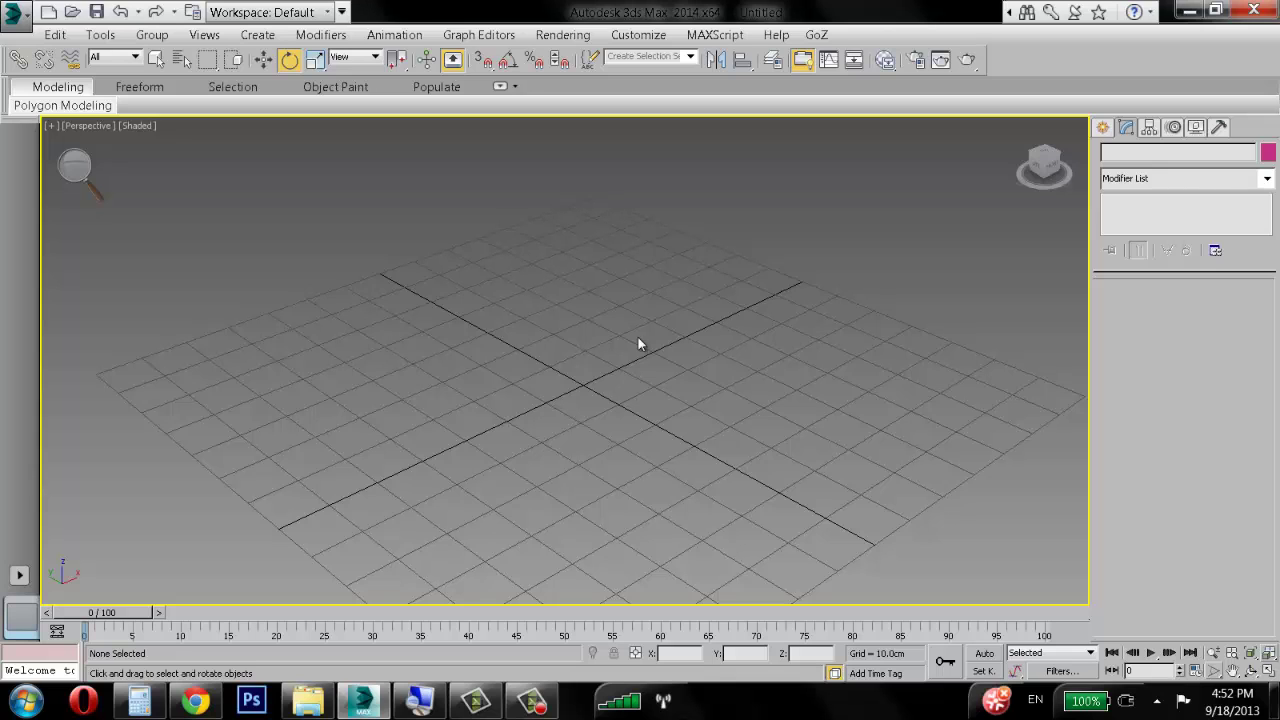
left_click(1102, 127)
left_click(1164, 248)
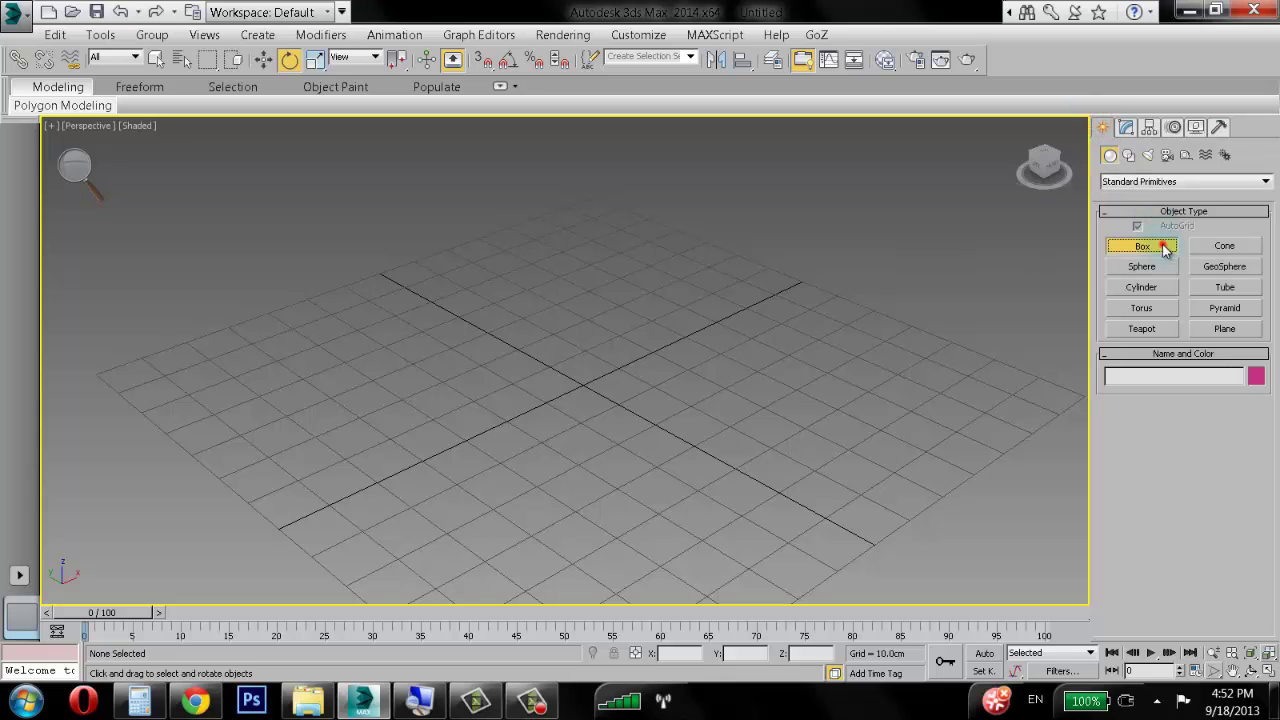
left_click_drag(186, 345, 171, 374)
left_click(172, 270)
key("e")
Step: Clone the box along the X axis as five independent copies spaced about 15.5 cm apart
middle_click_drag(346, 314, 571, 380, "alt")
scroll(565, 384, "up", 3)
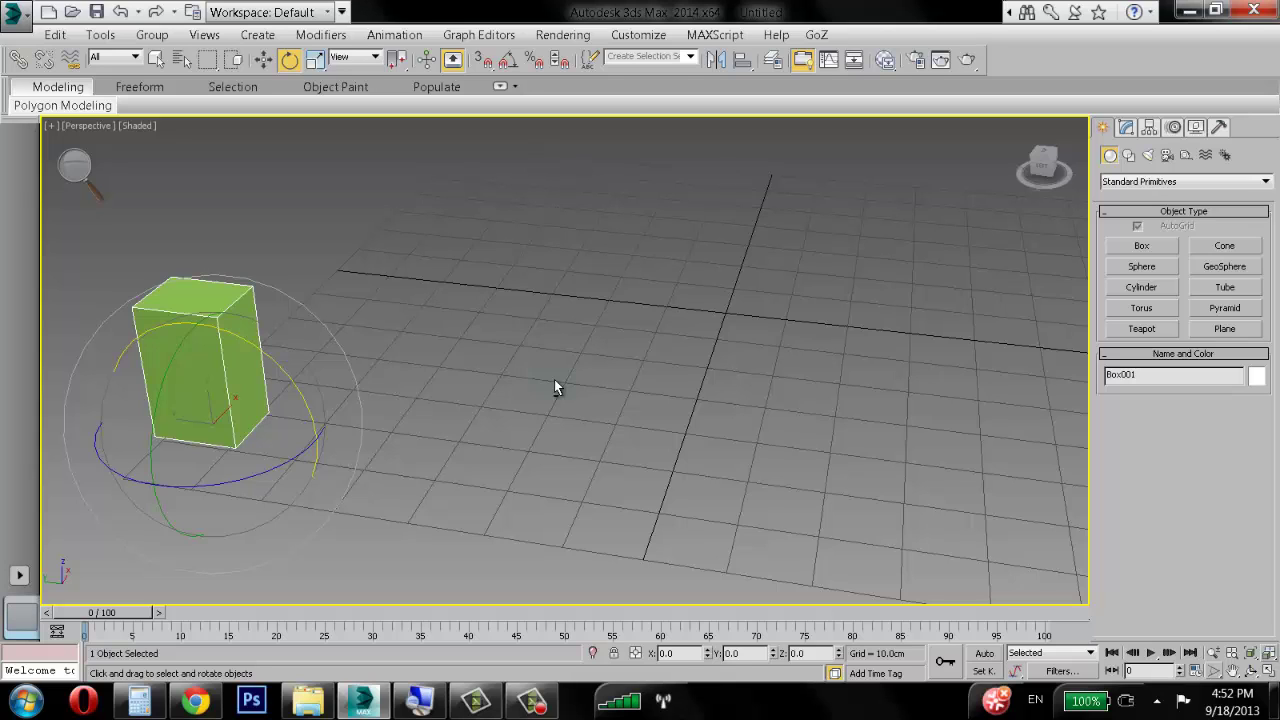
key("w")
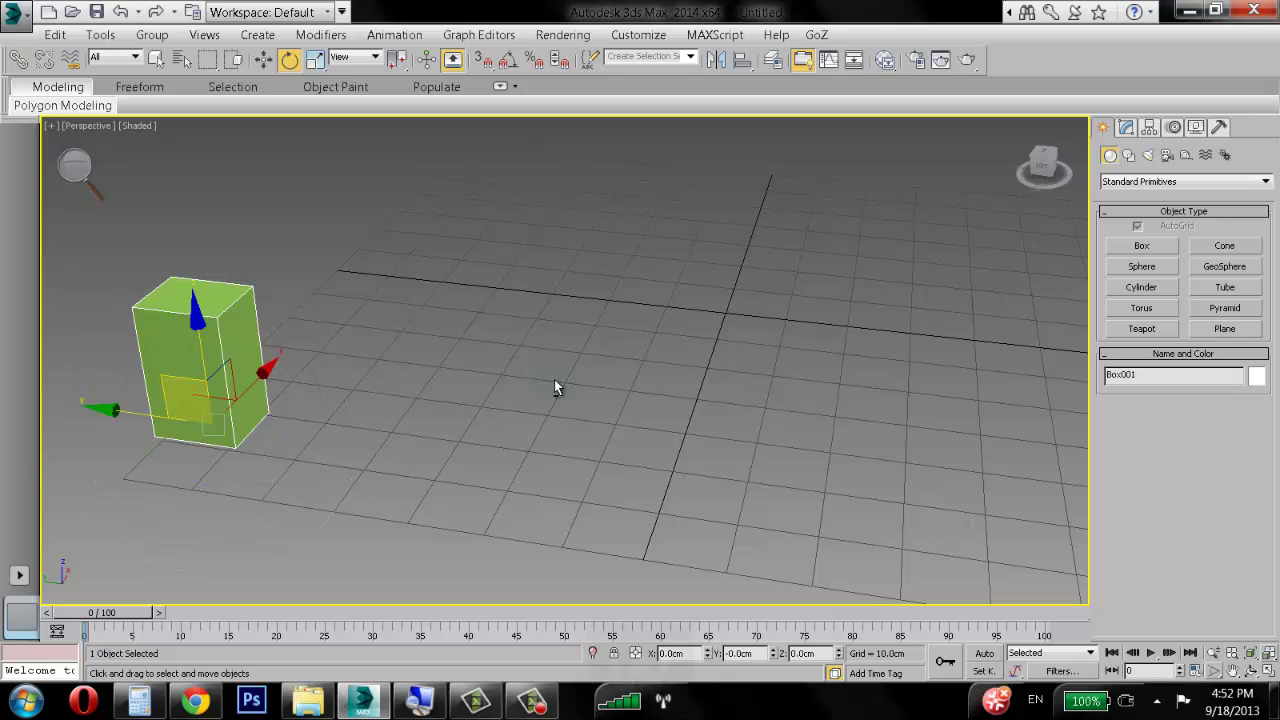
middle_click_drag(545, 343, 458, 342, "alt")
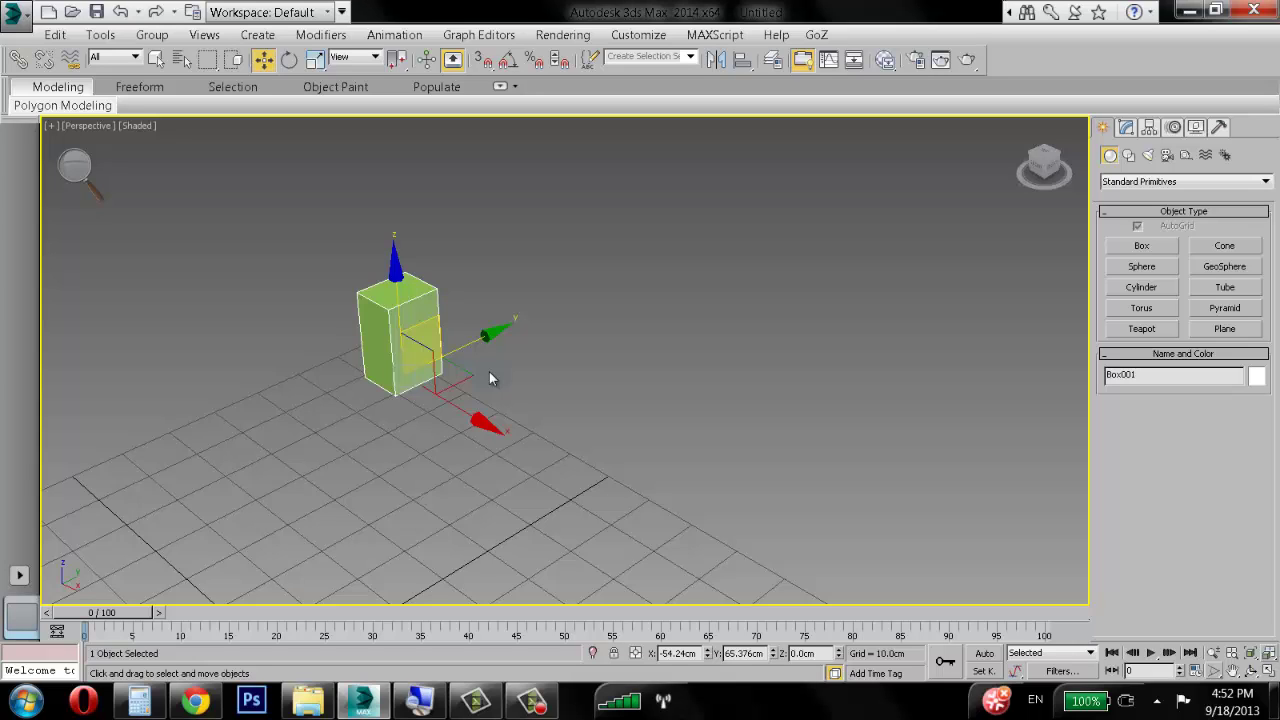
mouse_move(493, 363)
middle_mouse_down("alt")
mouse_move(560, 346)
mouse_move(537, 349)
mouse_move(540, 363)
mouse_move(577, 371)
mouse_move(563, 389)
mouse_move(500, 404)
middle_mouse_up("alt")
left_click_drag(500, 404, 573, 413, "shift")
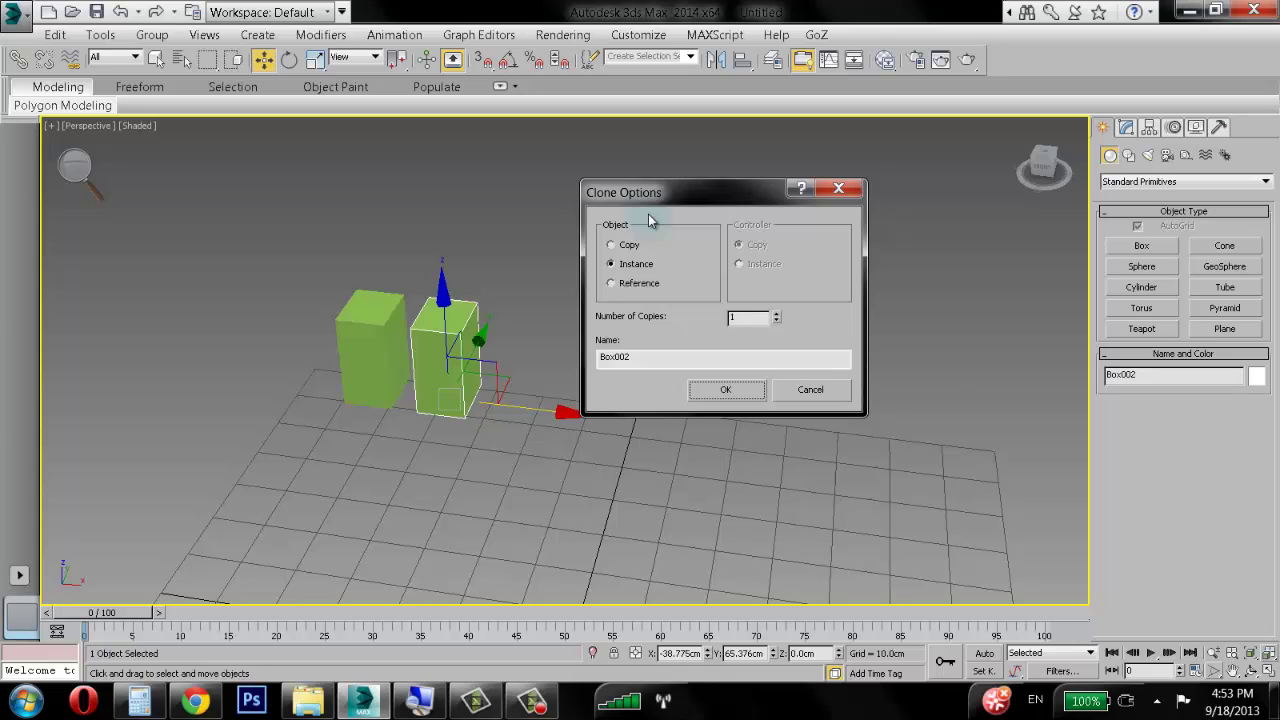
left_click(612, 245)
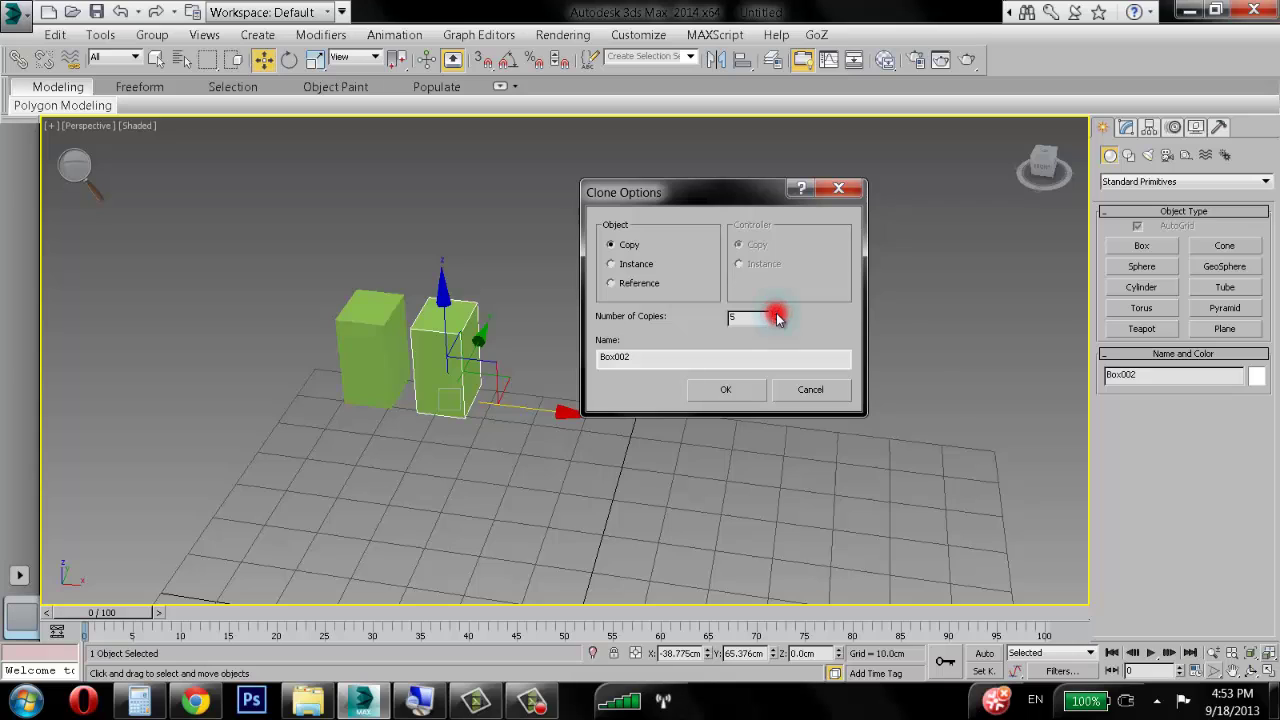
left_click(742, 392)
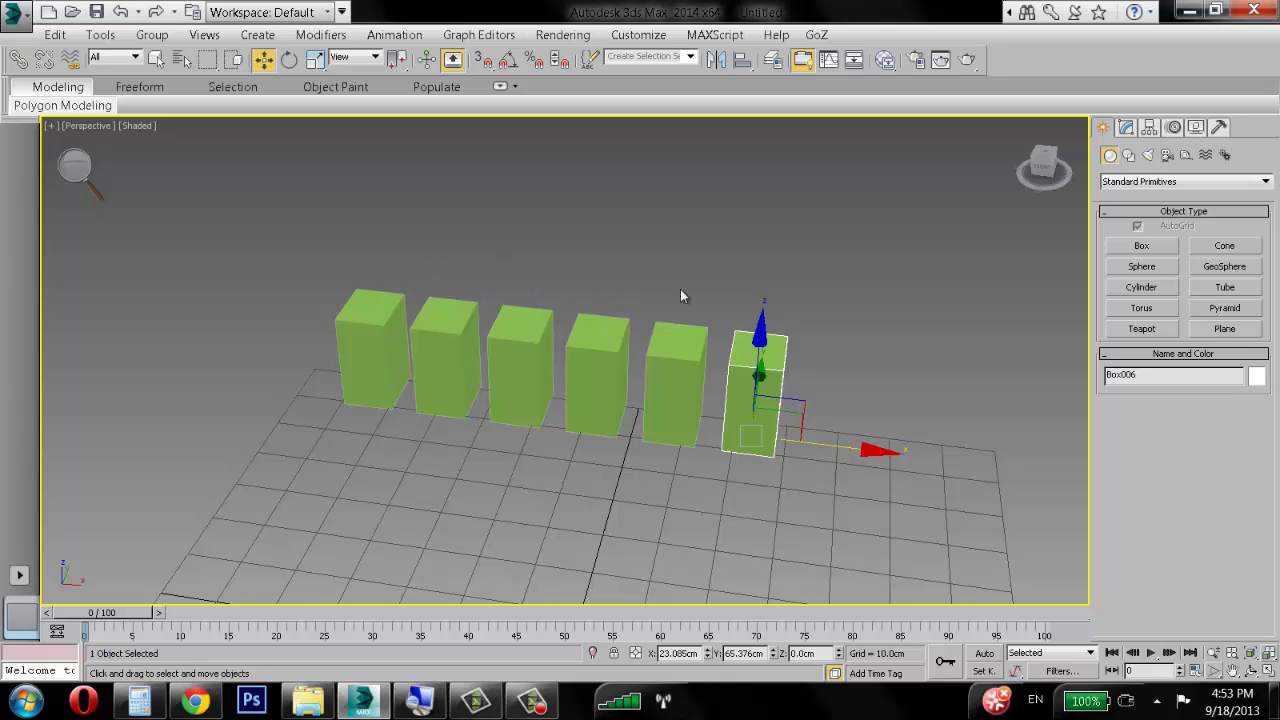
left_click(520, 262)
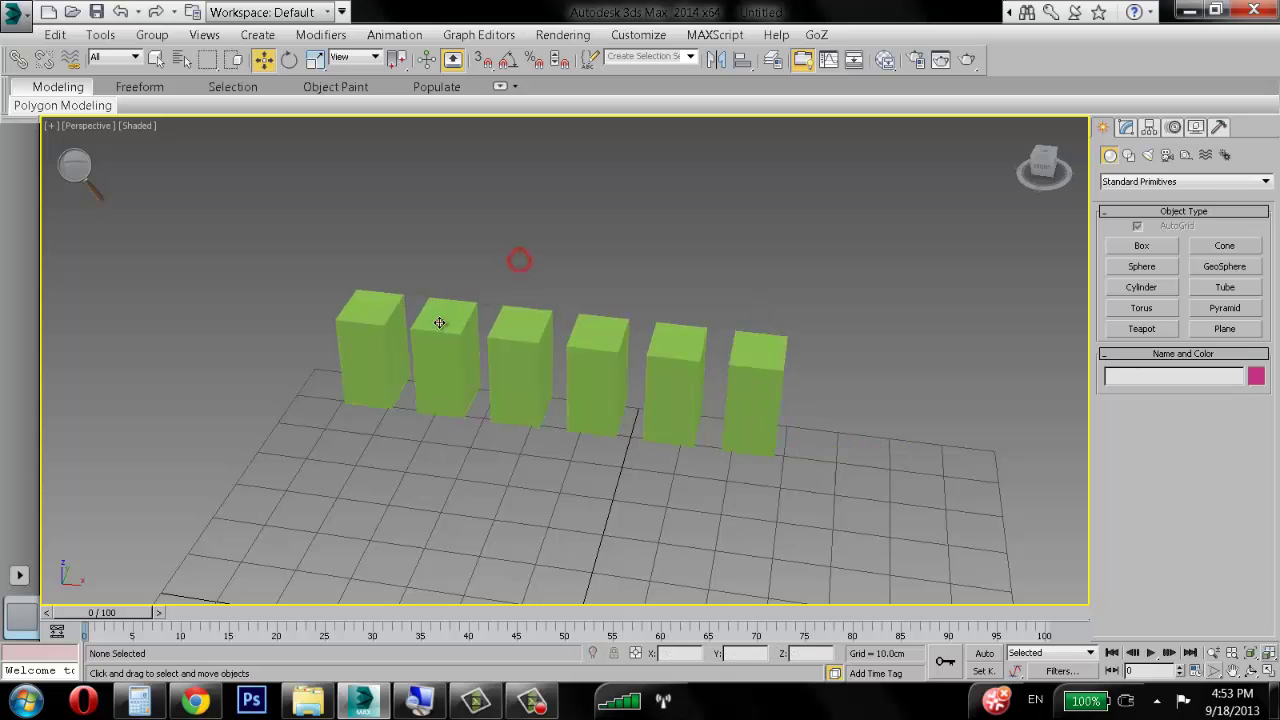
left_click(441, 320)
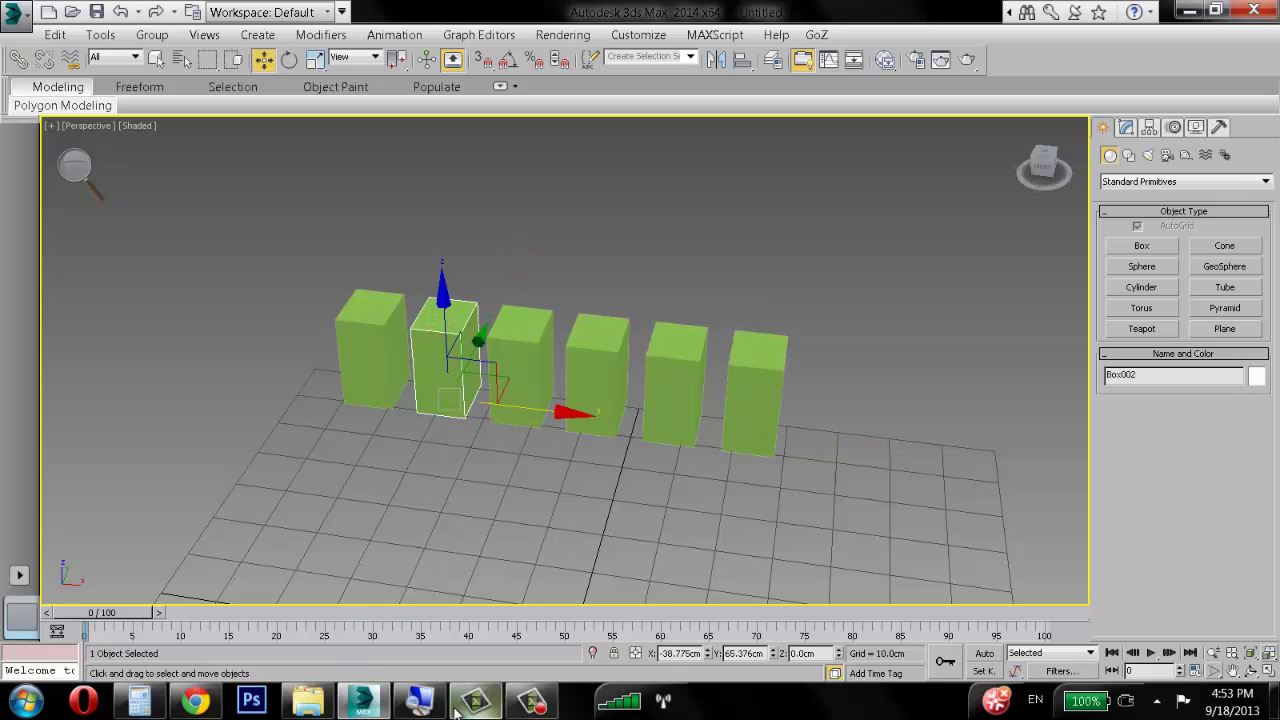
left_click(530, 700)
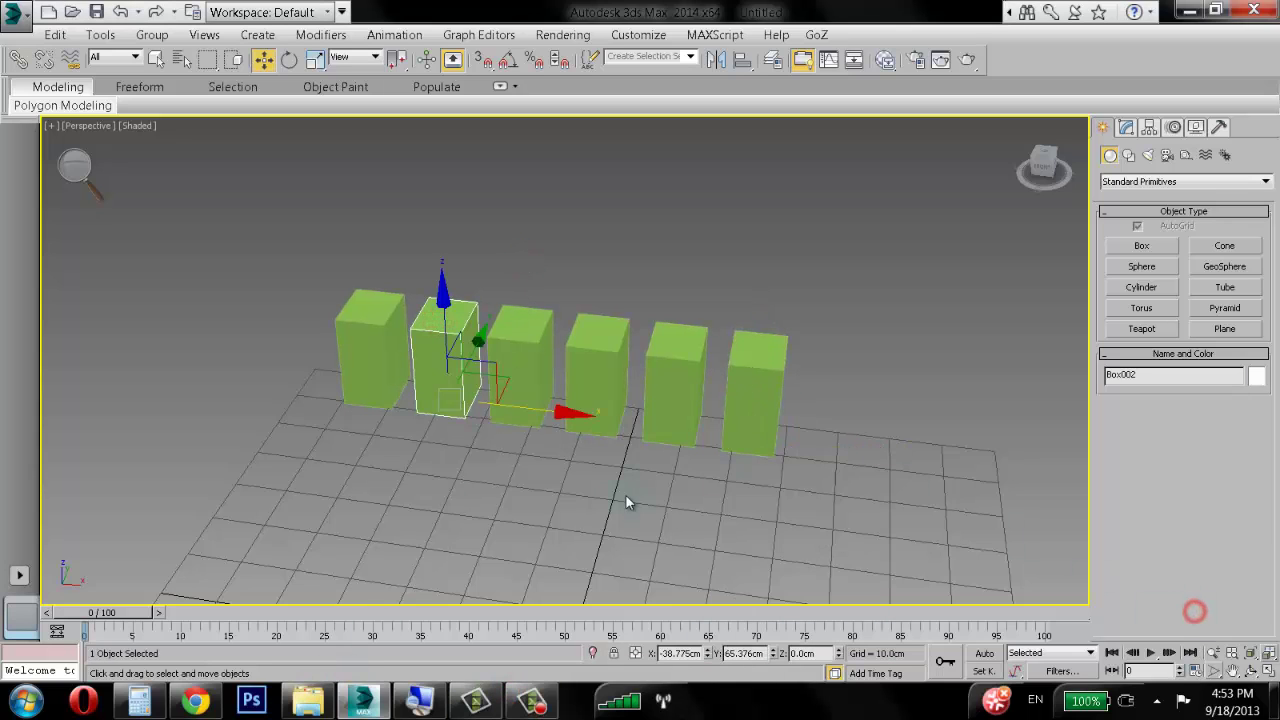
Step: Select the whole row of six boxes and clone it along the Y axis as five copies
middle_click_drag(469, 457, 520, 410, "alt")
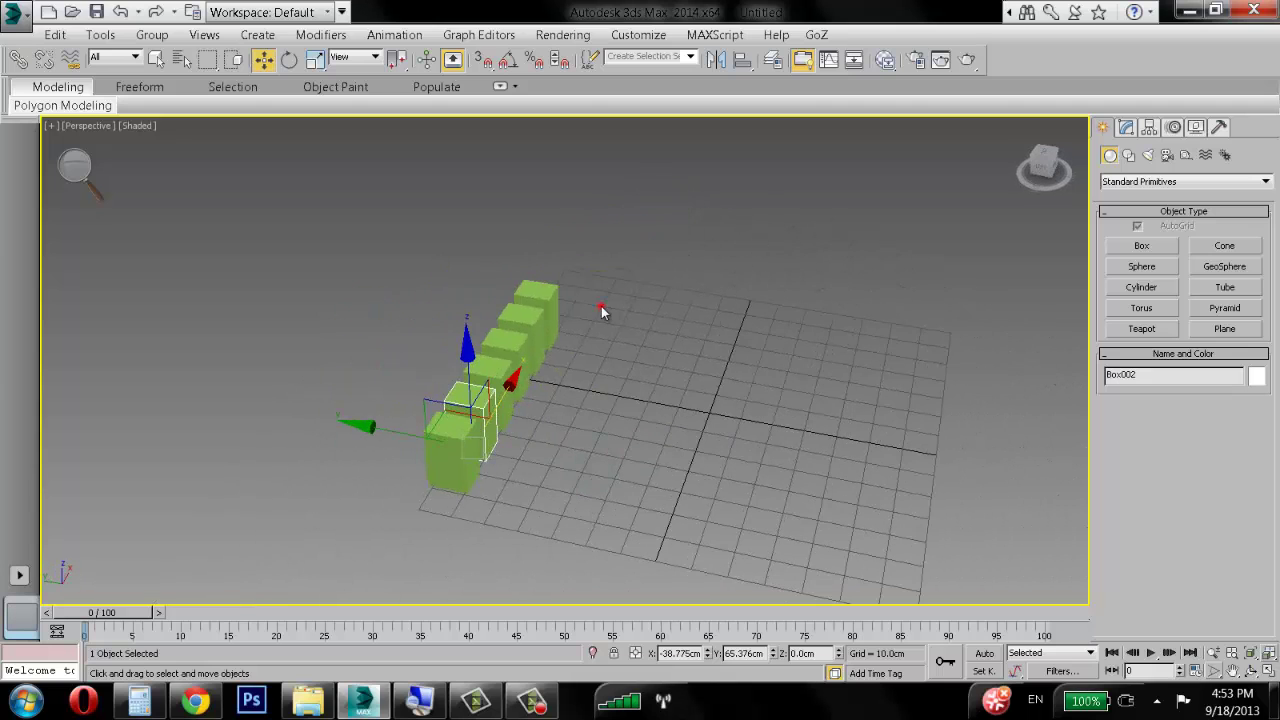
left_click(515, 397)
left_click_drag(331, 563, 331, 564)
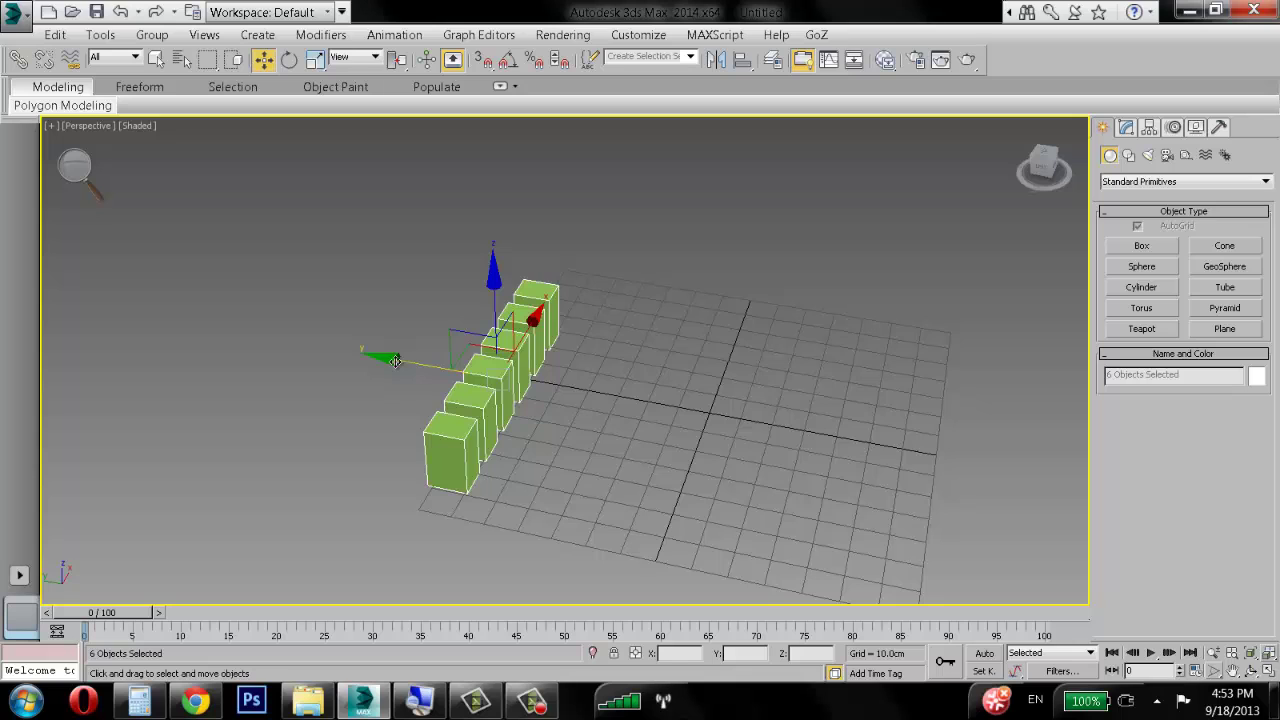
left_click_drag(395, 361, 440, 368, "shift")
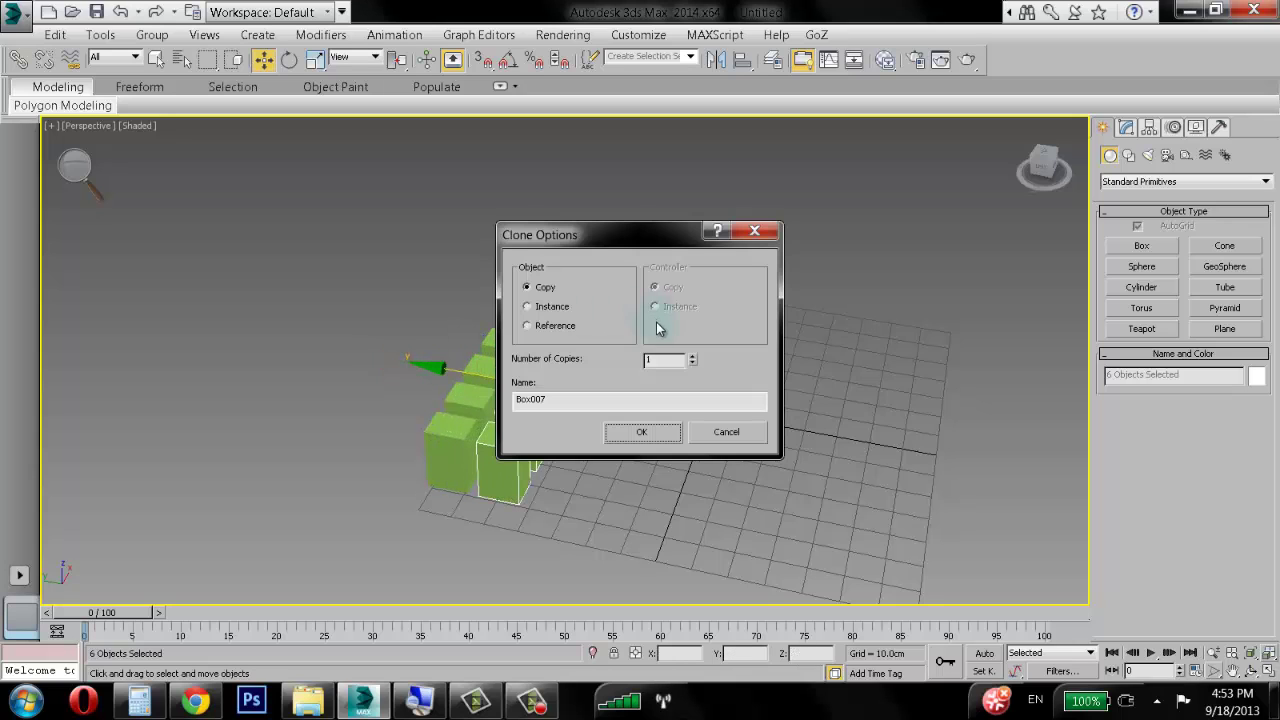
left_click(693, 356)
left_click(665, 427)
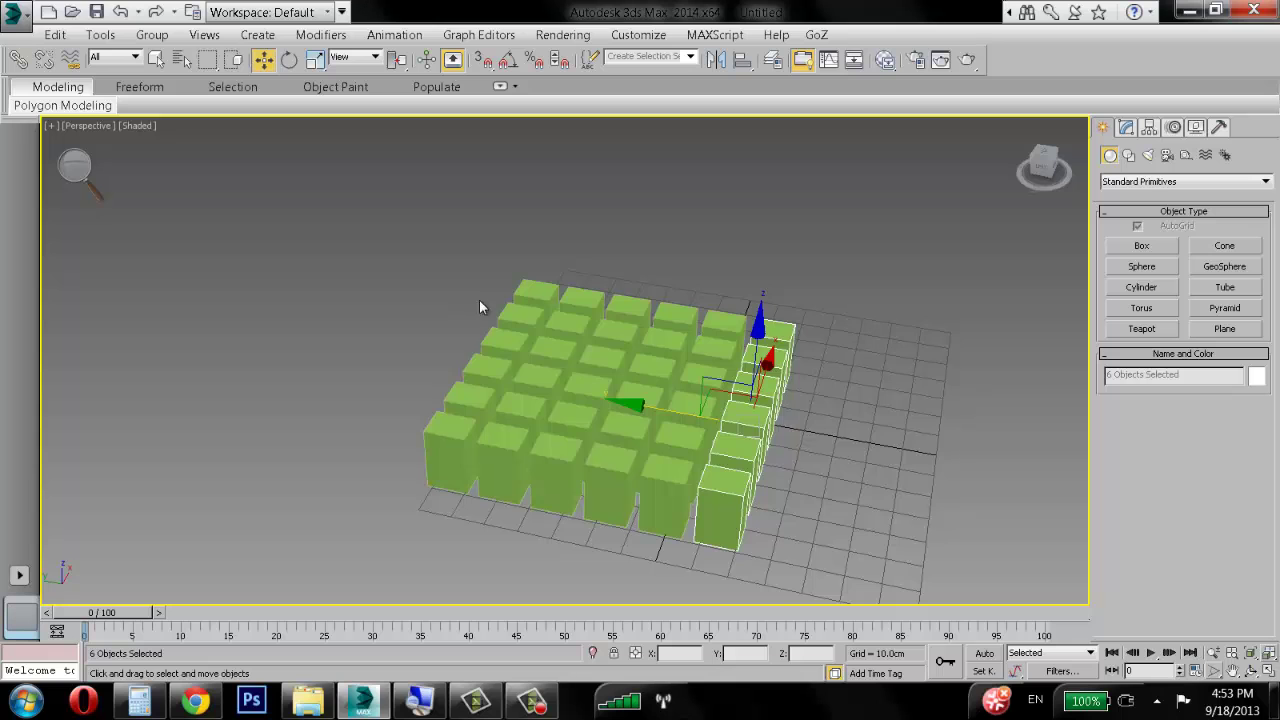
Step: Select a block of 12 boxes in the grid and clone it along the X axis as a single copy beside it
middle_click_drag(524, 249, 790, 220, "alt")
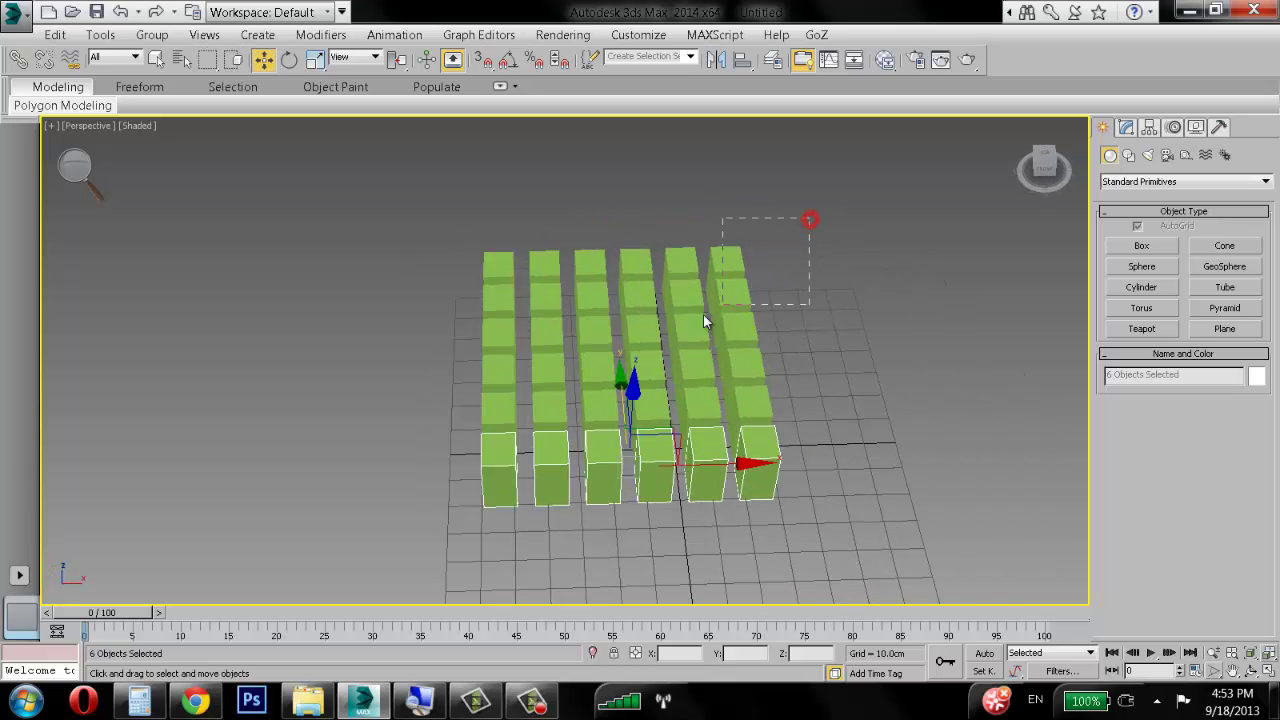
left_click_drag(601, 338, 601, 338)
middle_click_drag(601, 338, 650, 335, "alt")
left_click_drag(792, 322, 959, 322, "shift")
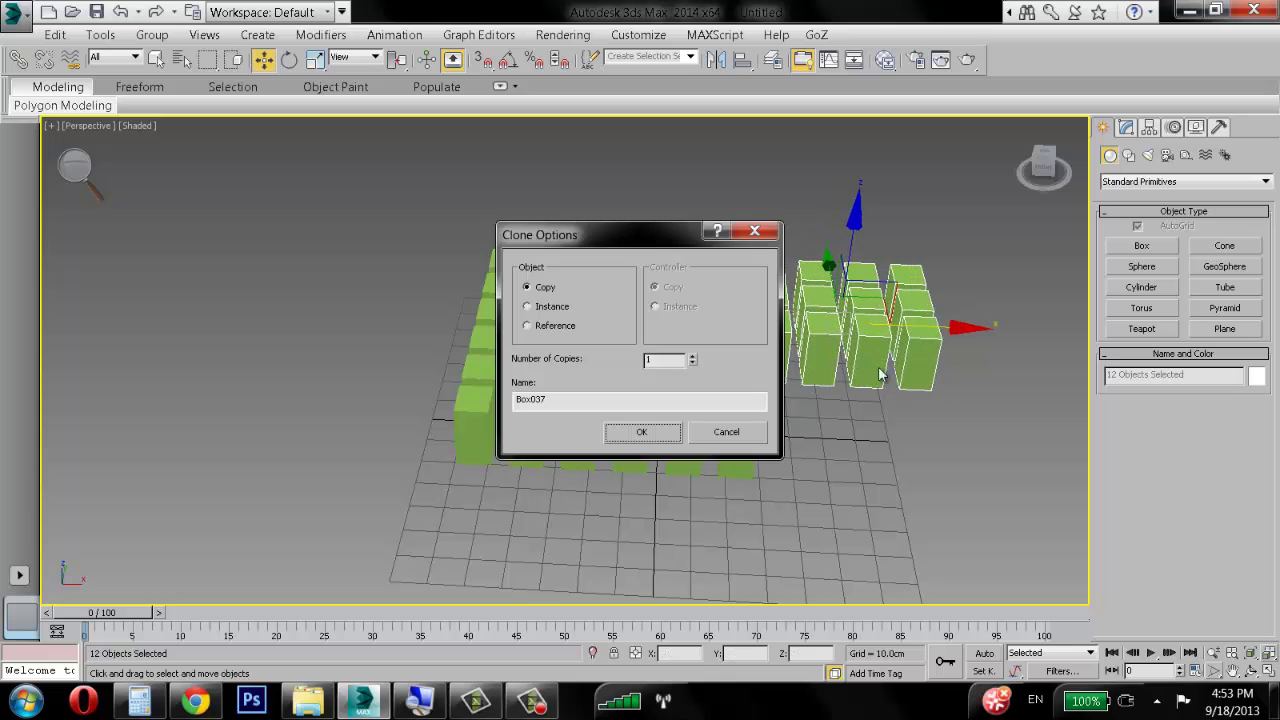
left_click(665, 430)
Step: Clone another block of boxes outward from an adjacent side of the grid as a single copy and clear the selection
middle_click_drag(567, 378, 626, 324, "alt")
left_click_drag(625, 378, 748, 336)
left_click(641, 432)
mouse_move(658, 443)
middle_mouse_down("alt")
mouse_move(800, 300)
mouse_move(855, 304)
mouse_move(714, 363)
mouse_move(709, 286)
mouse_move(687, 330)
mouse_move(709, 320)
mouse_move(649, 323)
mouse_move(754, 311)
mouse_move(610, 297)
middle_mouse_up("alt")
left_click(800, 268)
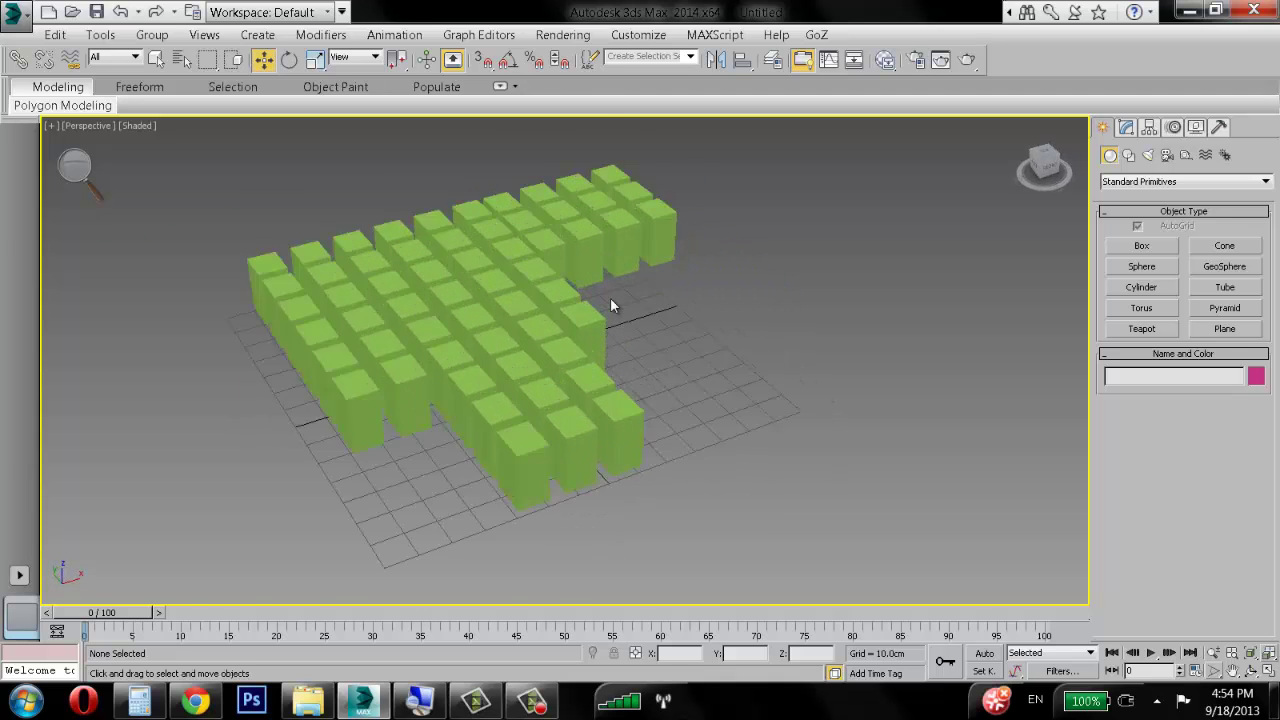
Step: Select all the cloned boxes and delete them
scroll(517, 272, "up", 5)
middle_click_drag(517, 272, 635, 324, "alt")
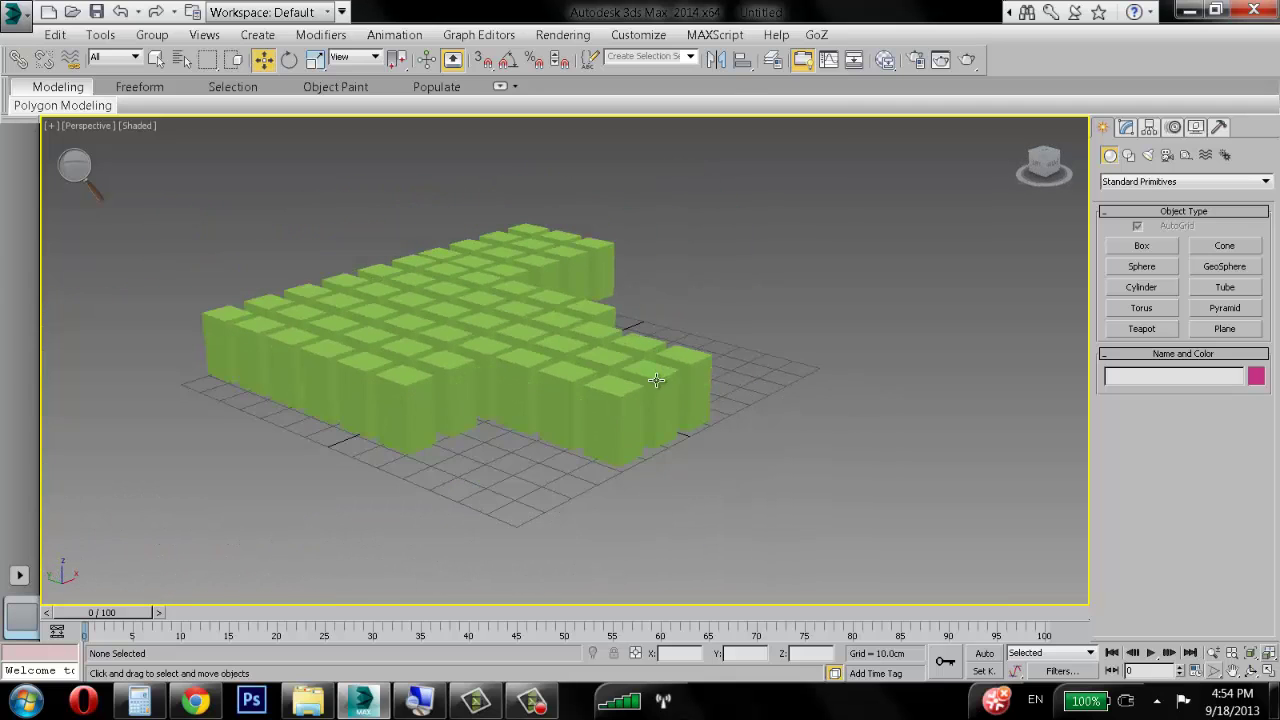
middle_click_drag(611, 370, 700, 300, "alt")
scroll(796, 222, "down", 3)
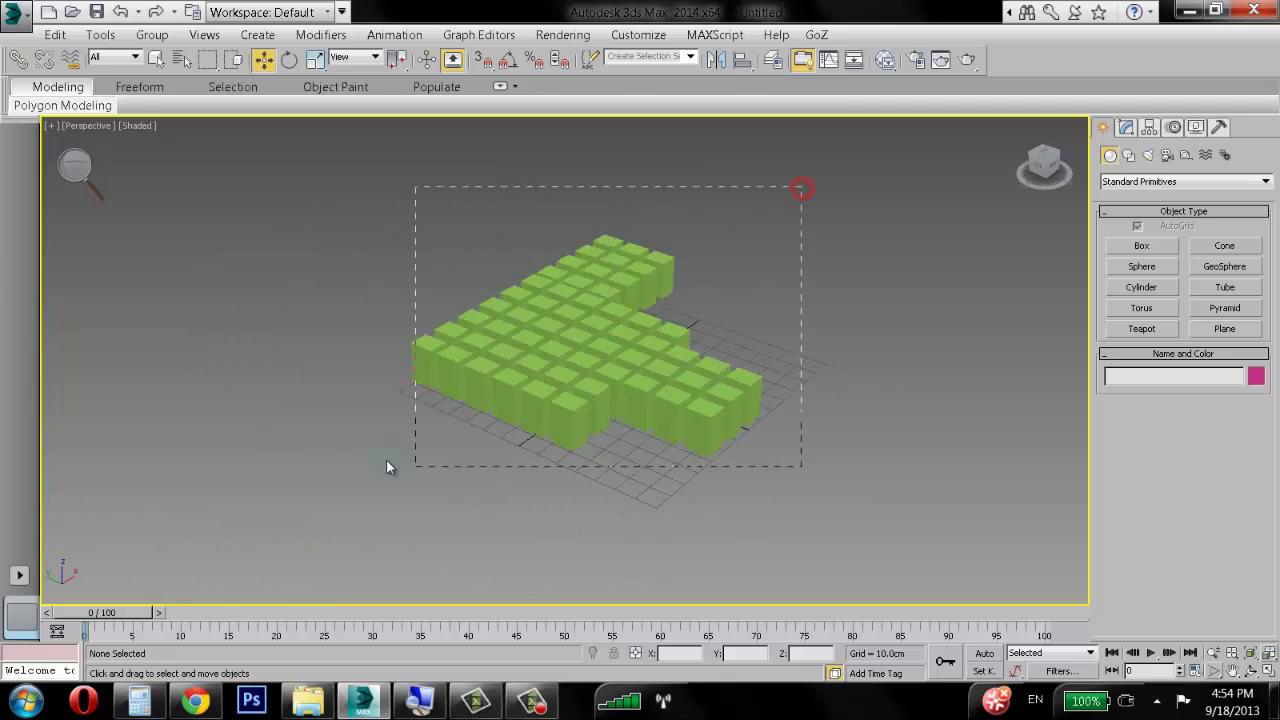
left_click_drag(390, 467, 386, 463)
key("Delete")
scroll(580, 400, "up", 3)
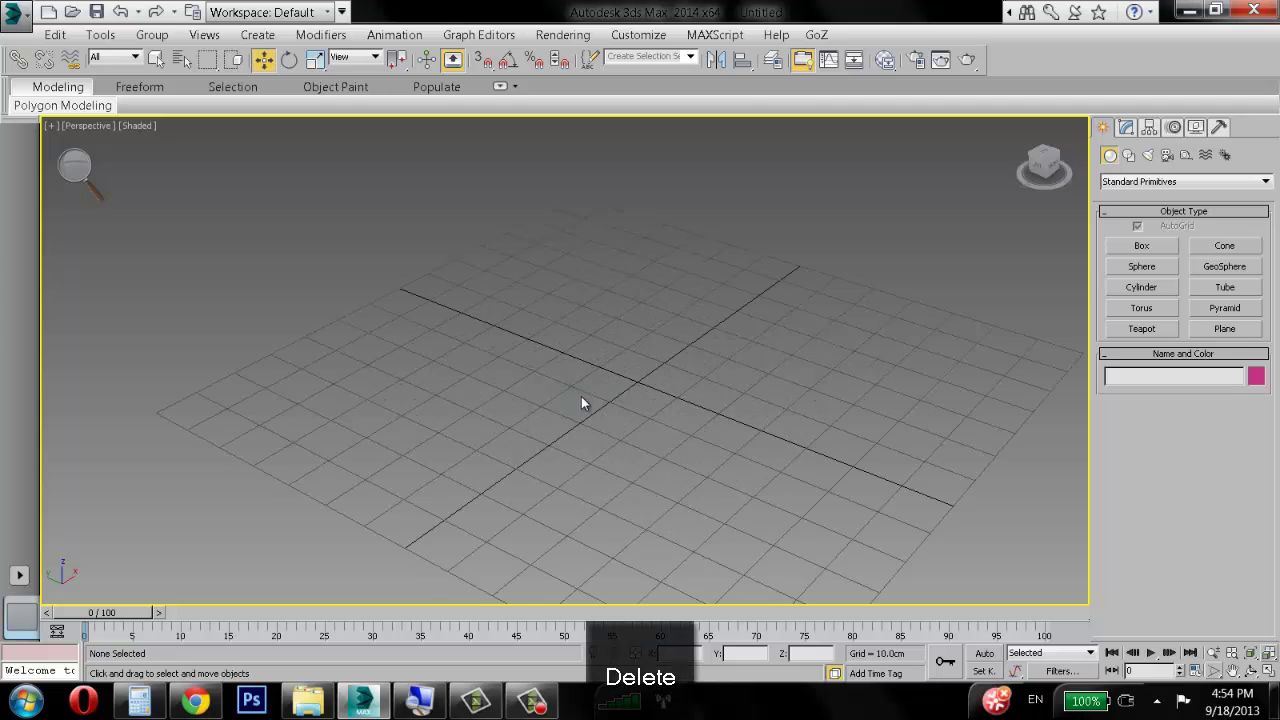
Step: Create a box about 21.6 cm long, 20.1 cm wide and 38.3 cm high on the empty grid
middle_click_drag(581, 404, 826, 254, "alt")
left_click(1142, 247)
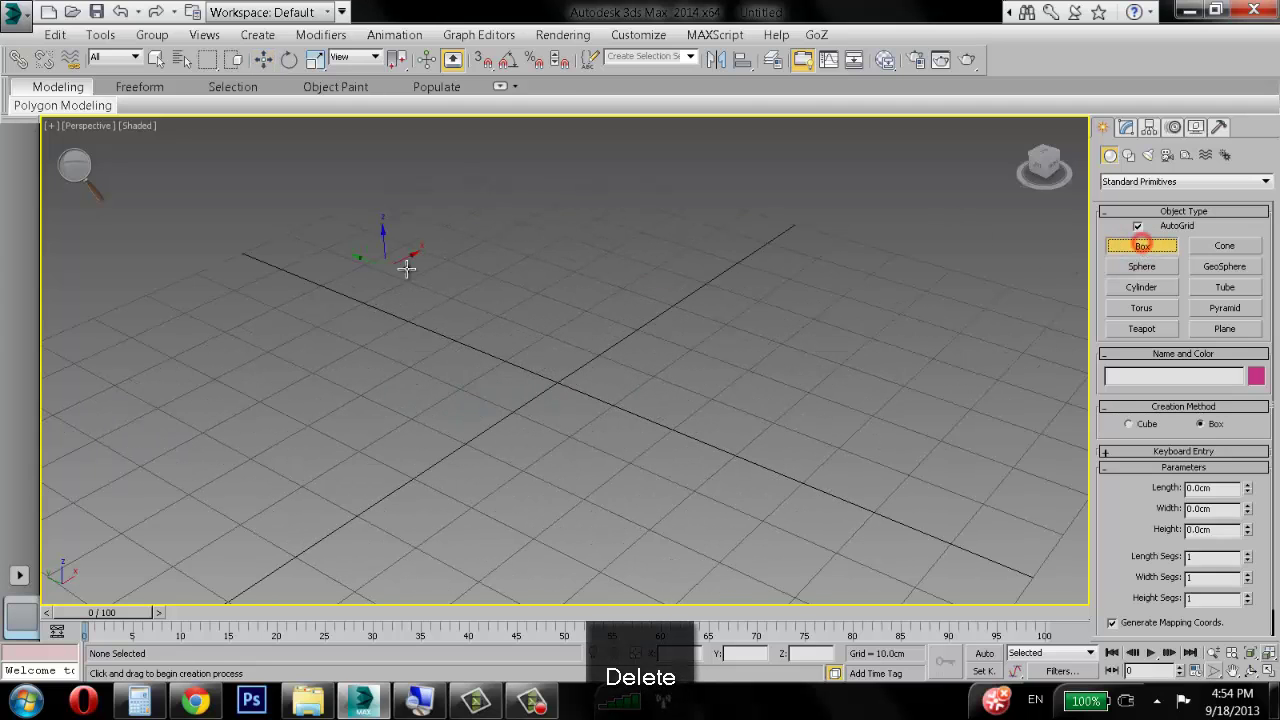
left_click_drag(406, 276, 413, 366)
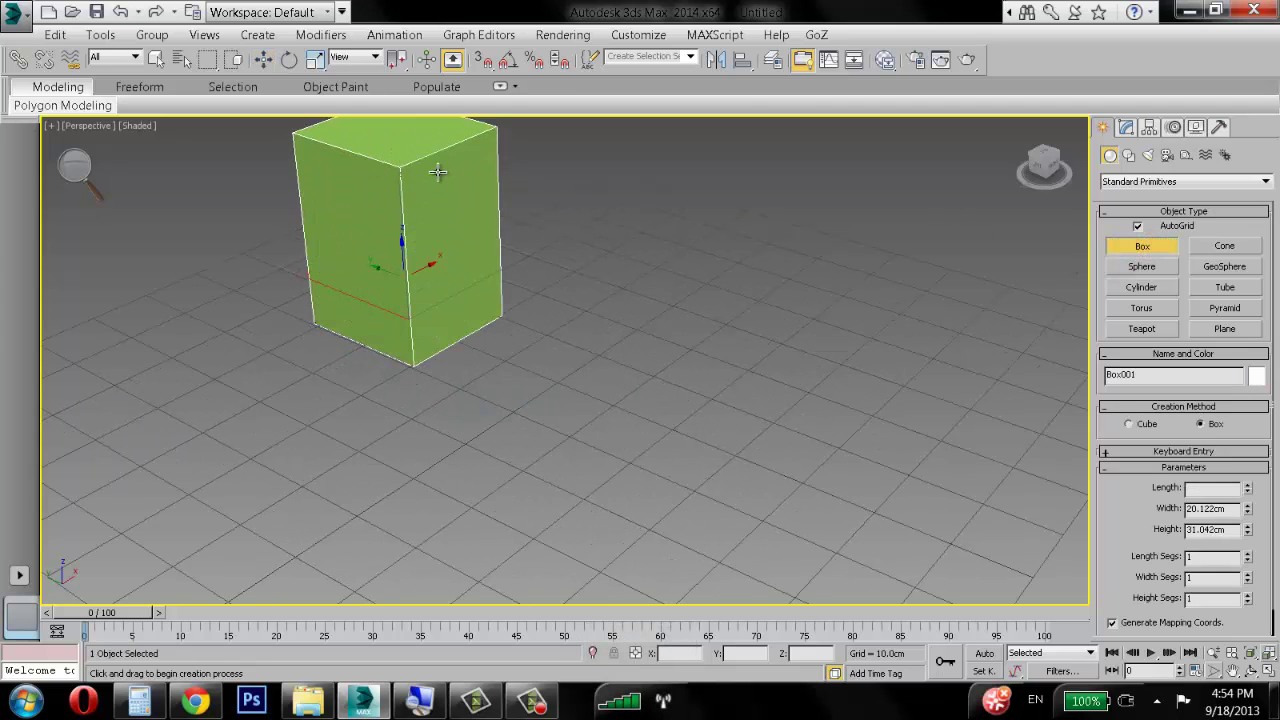
left_click(430, 230)
key("w")
Step: Clone the box along the Y axis as five instances spaced about 28.3 cm apart
middle_click_drag(393, 338, 366, 347, "alt")
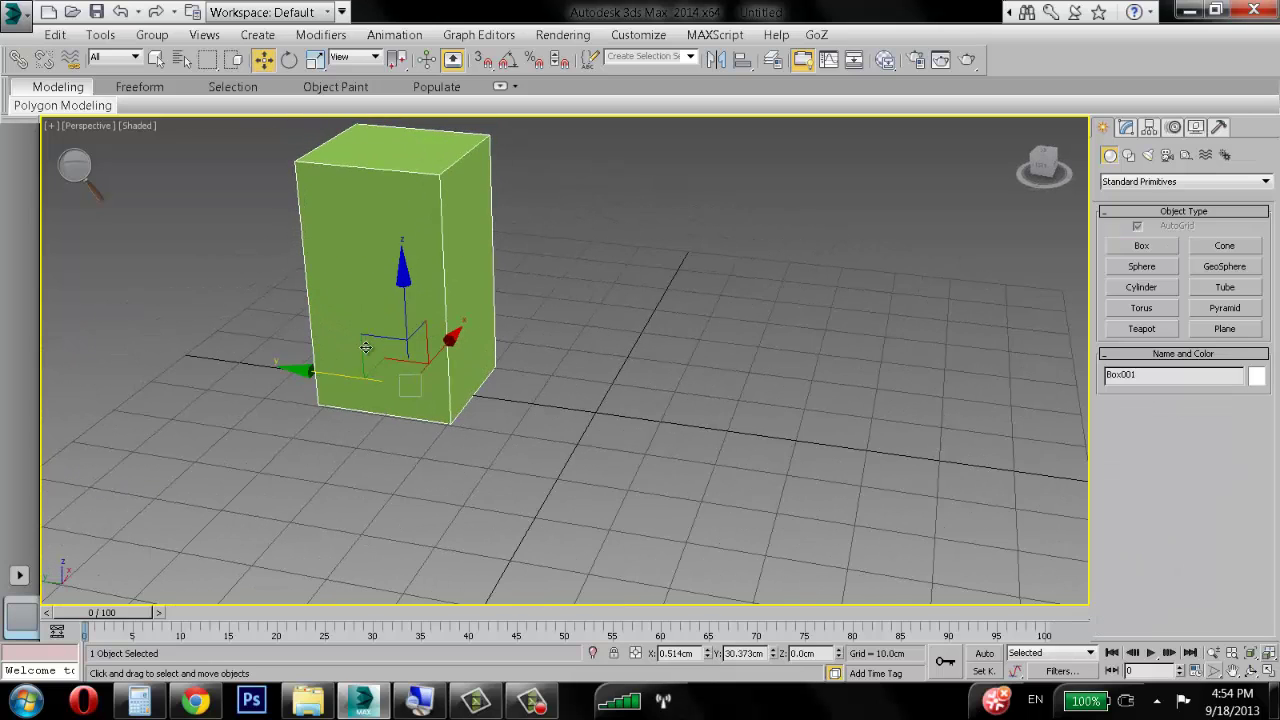
left_click_drag(316, 366, 590, 380, "shift")
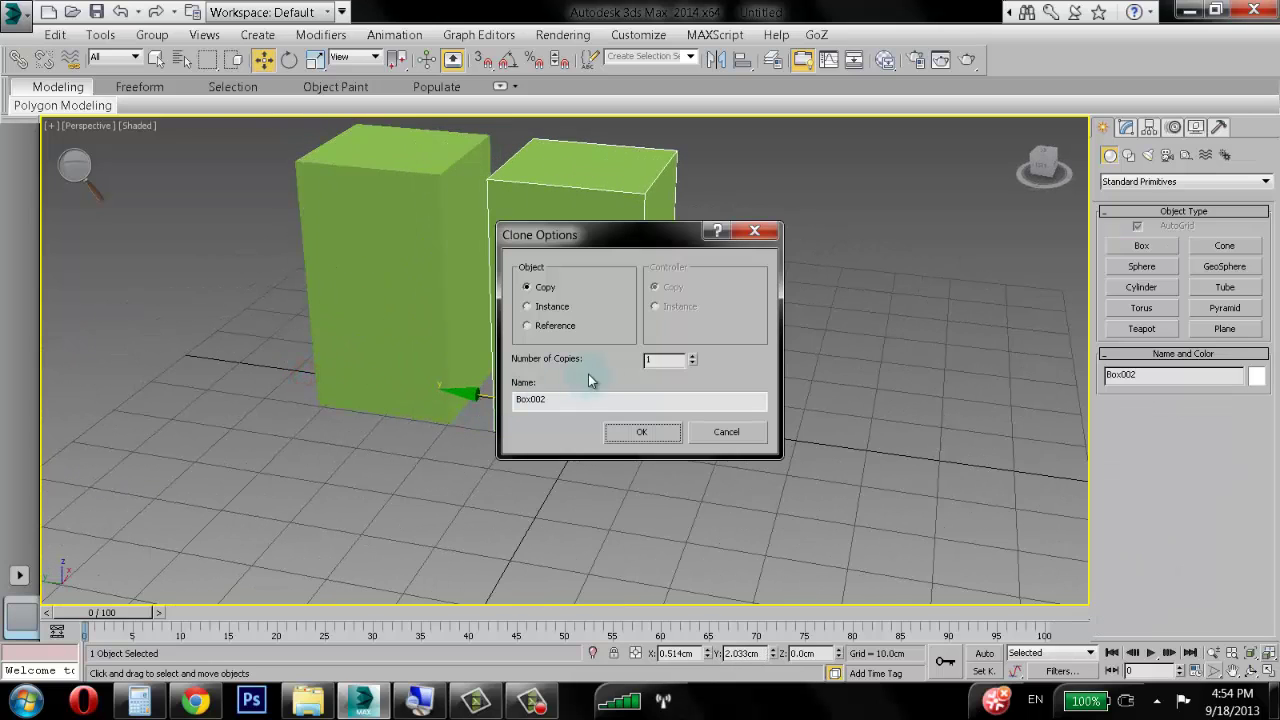
left_click(542, 306)
left_click(689, 356)
left_click(689, 356)
left_click(689, 356)
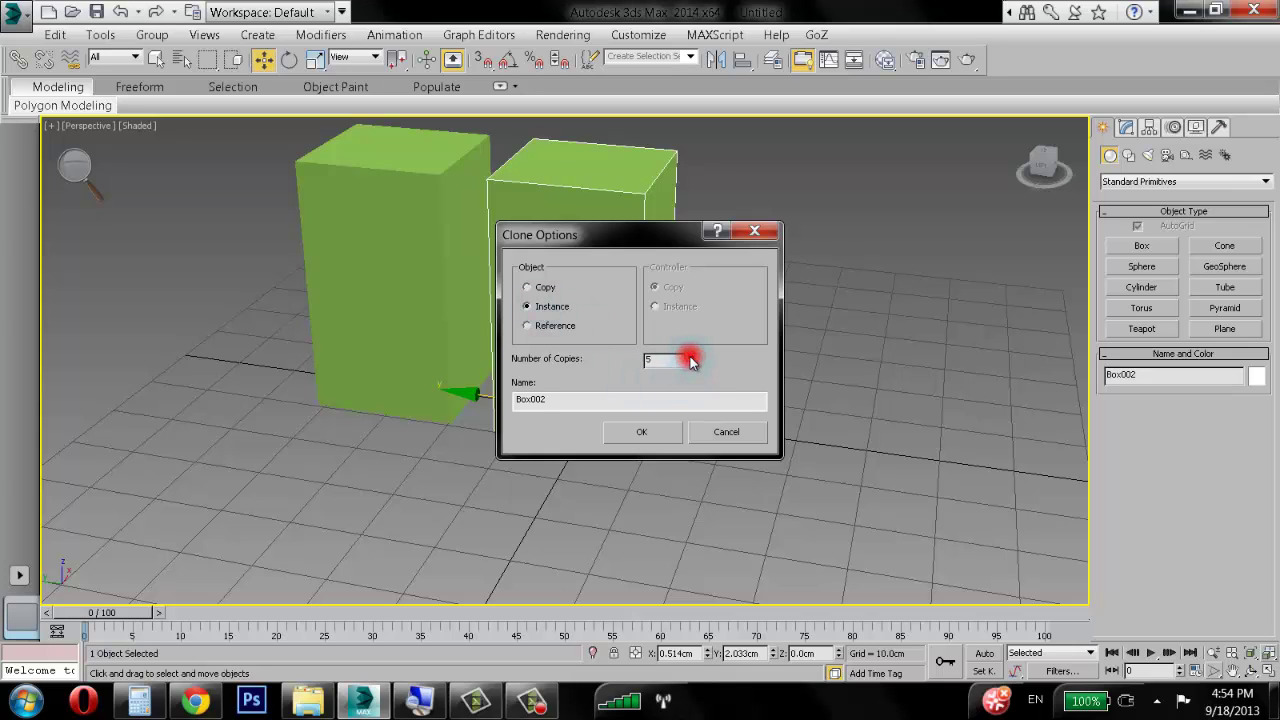
left_click(641, 431)
Step: Select several boxes in the instanced row one after another to examine them
scroll(545, 377, "down", 3)
left_click(568, 360)
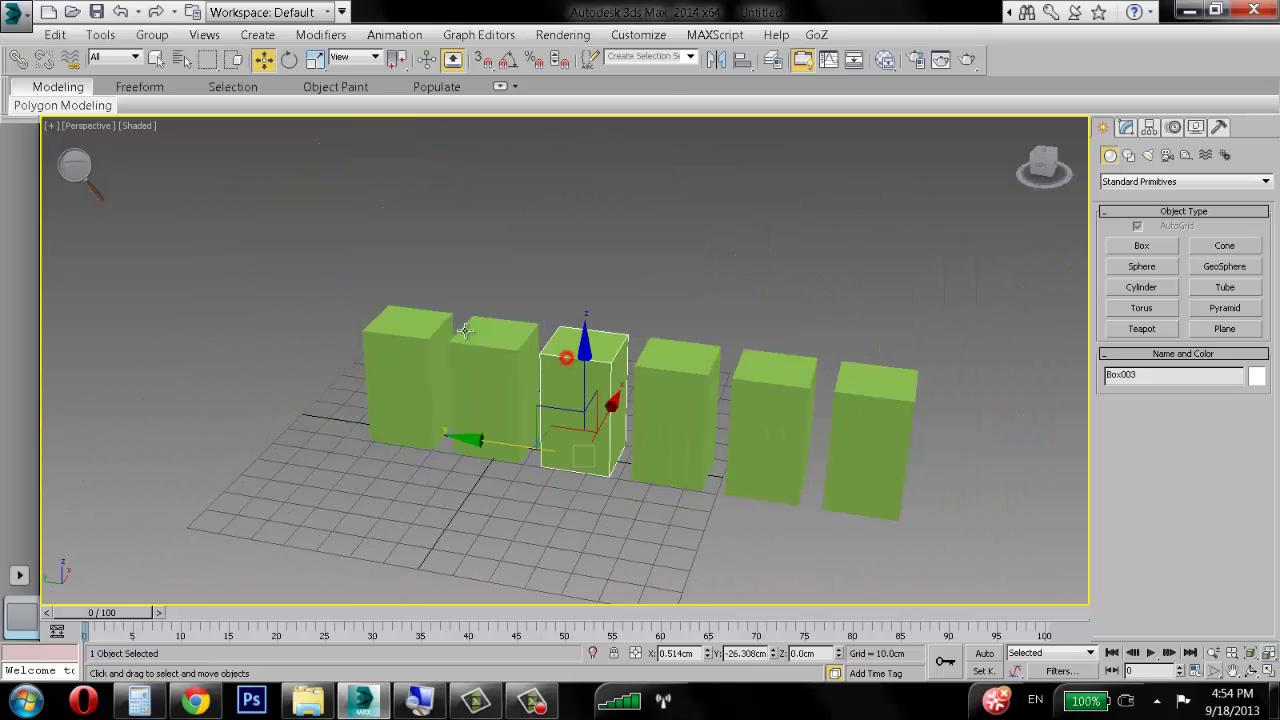
left_click(405, 345)
left_click(525, 335)
left_click(580, 340)
left_click(702, 352)
left_click(446, 324)
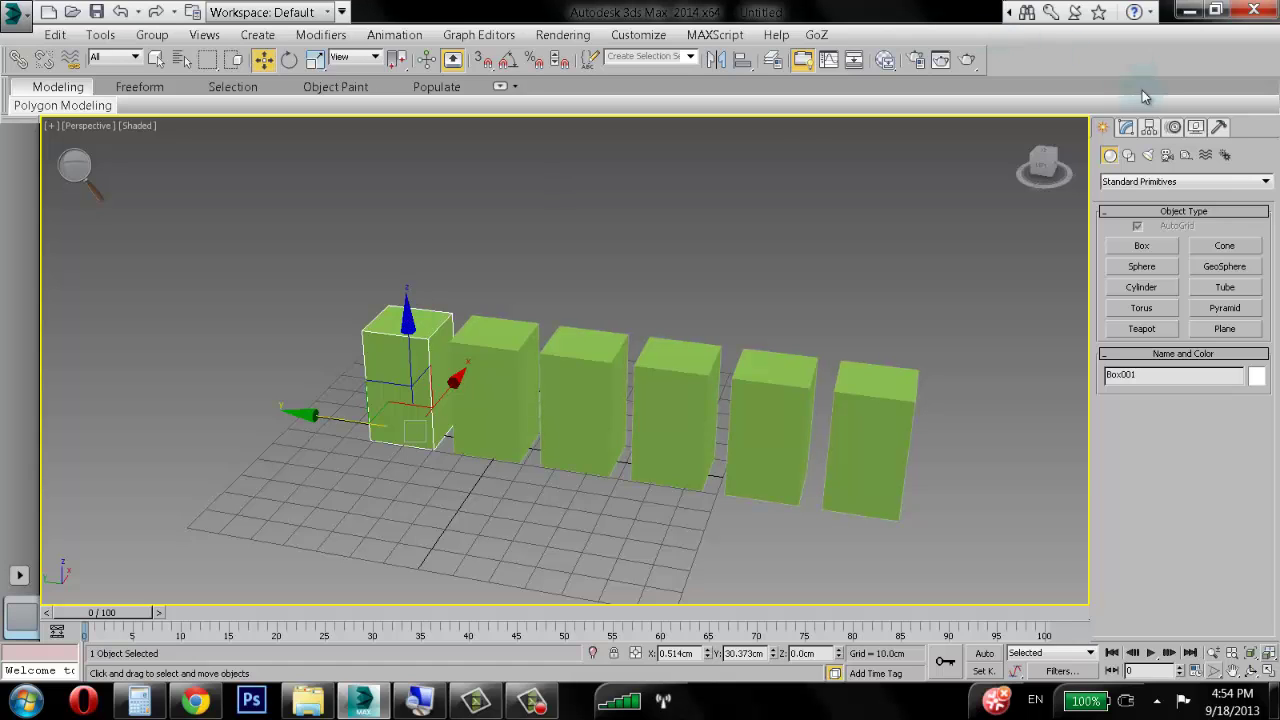
Step: Modify the third box in the row, reducing its length to about 4.96 cm and its width to about 13.68 cm
left_click(1125, 128)
left_click(851, 297)
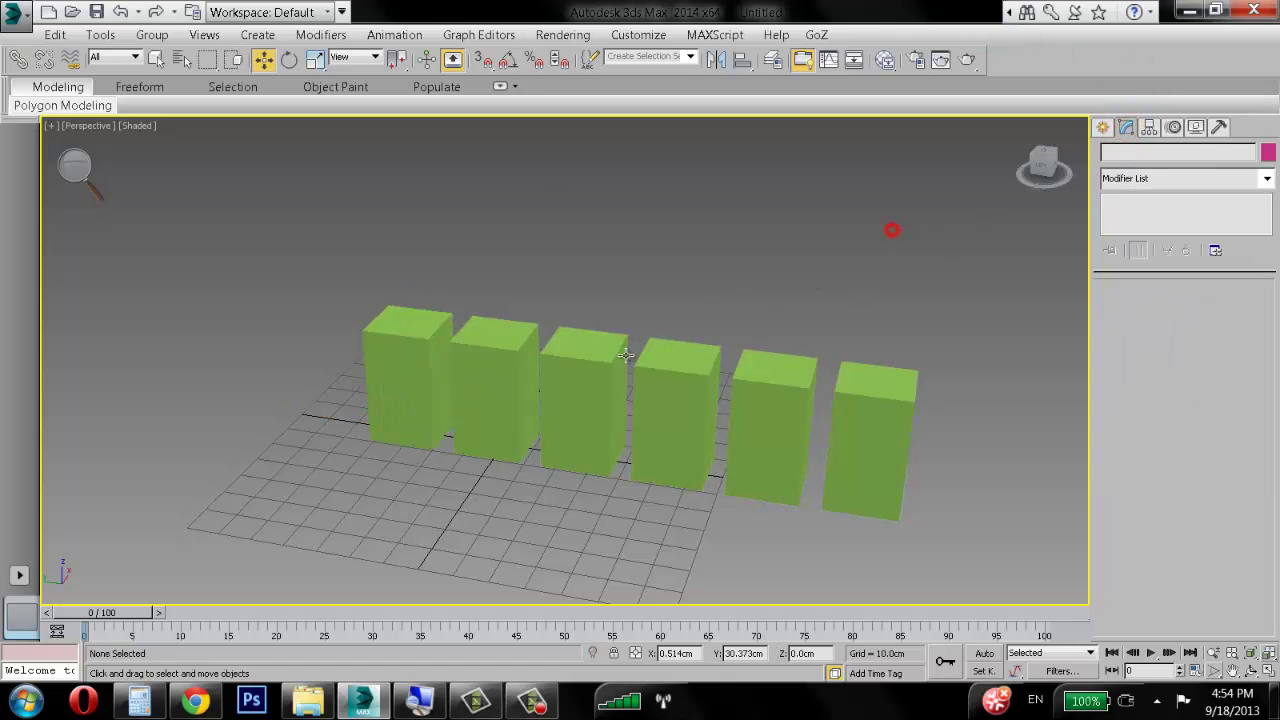
left_click(585, 400)
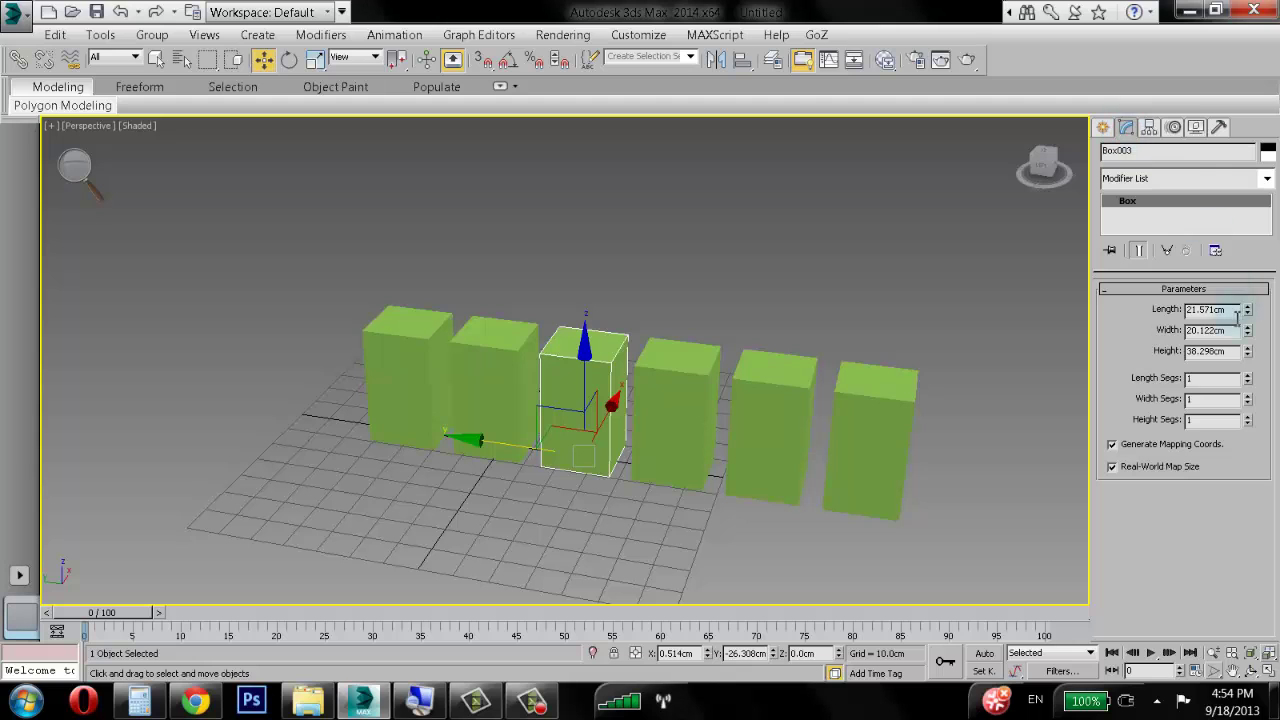
middle_click_drag(851, 396, 791, 401, "alt")
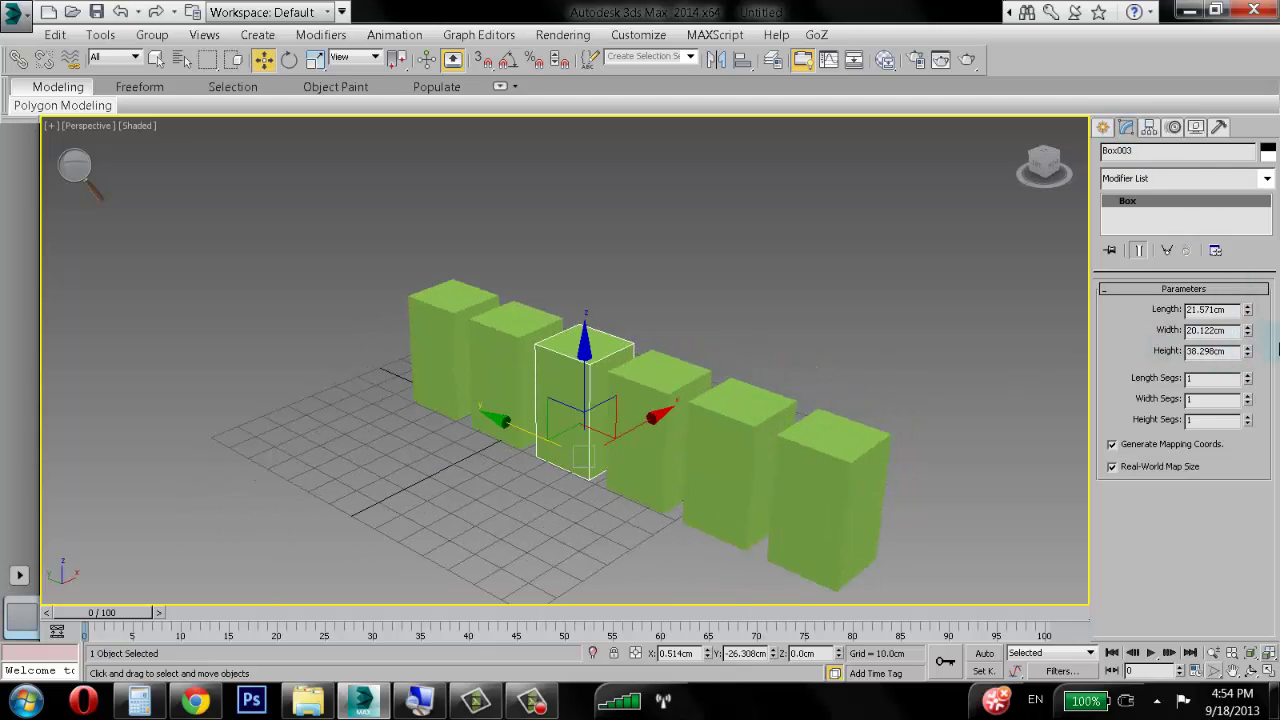
left_click_drag(1250, 338, 1248, 378)
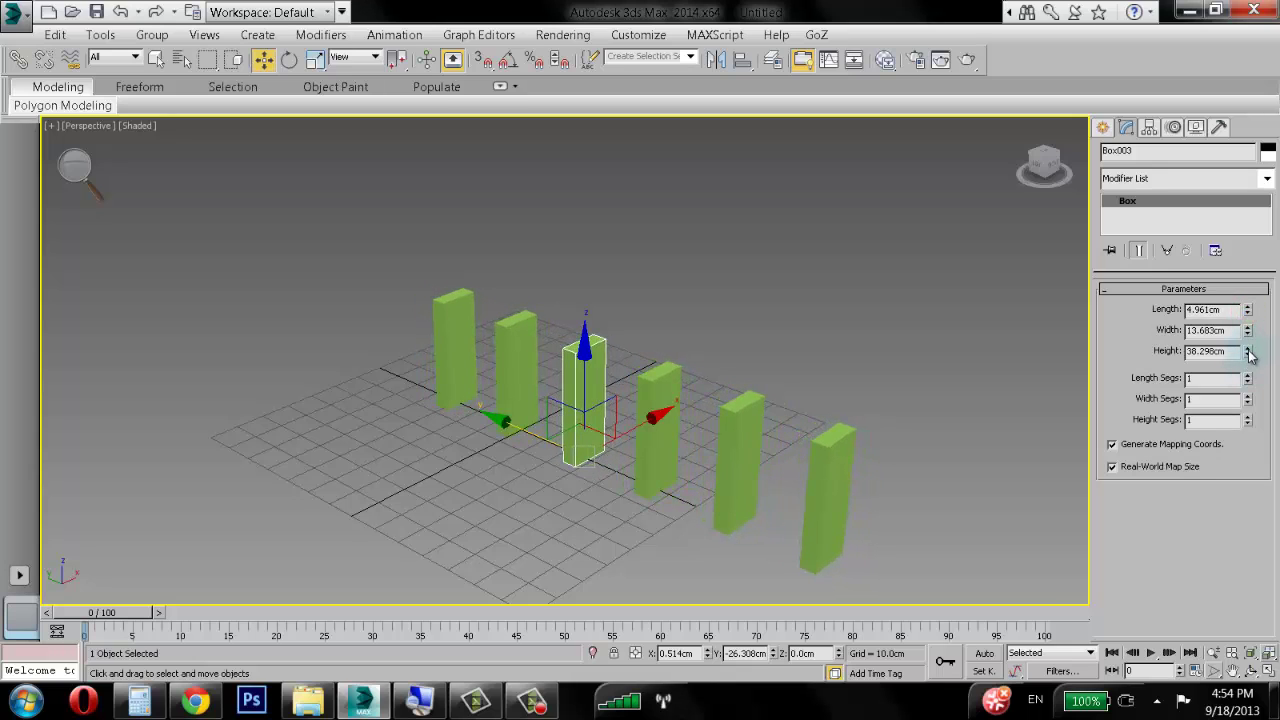
Step: Reduce the third box's width to about 7.12 cm and clear the selection
left_click_drag(1248, 330, 1248, 369)
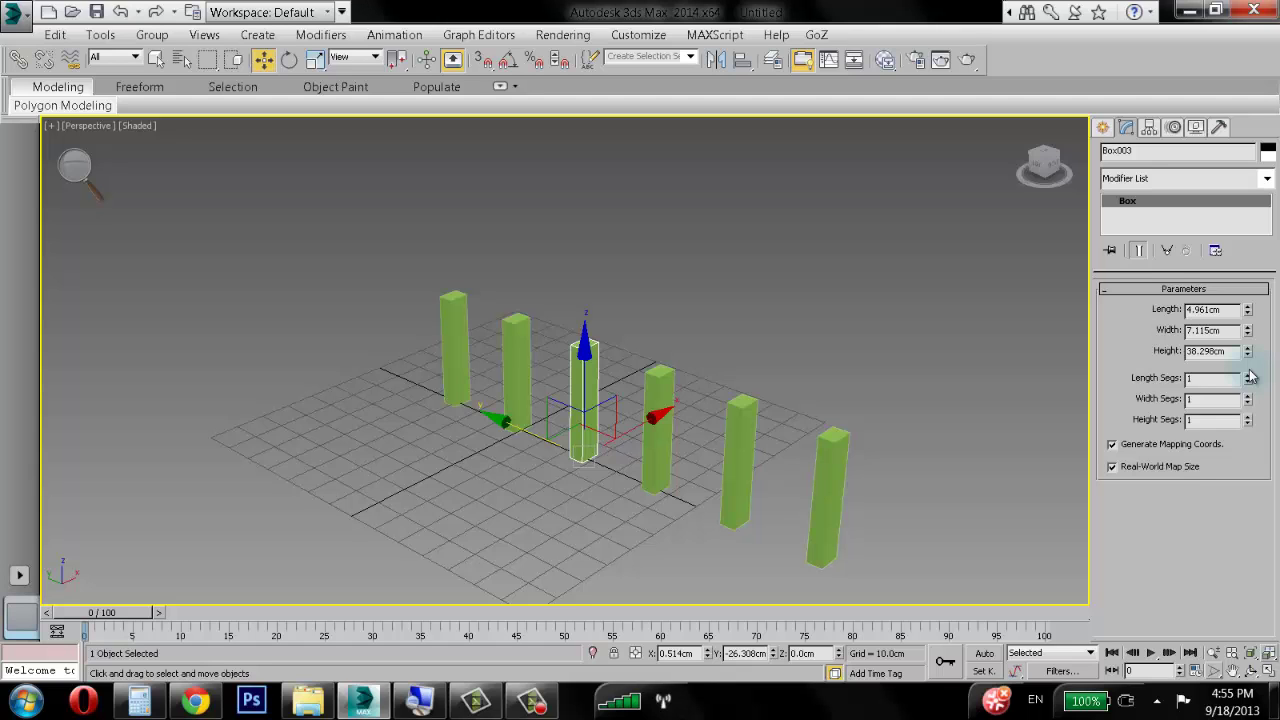
left_click(801, 305)
scroll(720, 335, "down", 4)
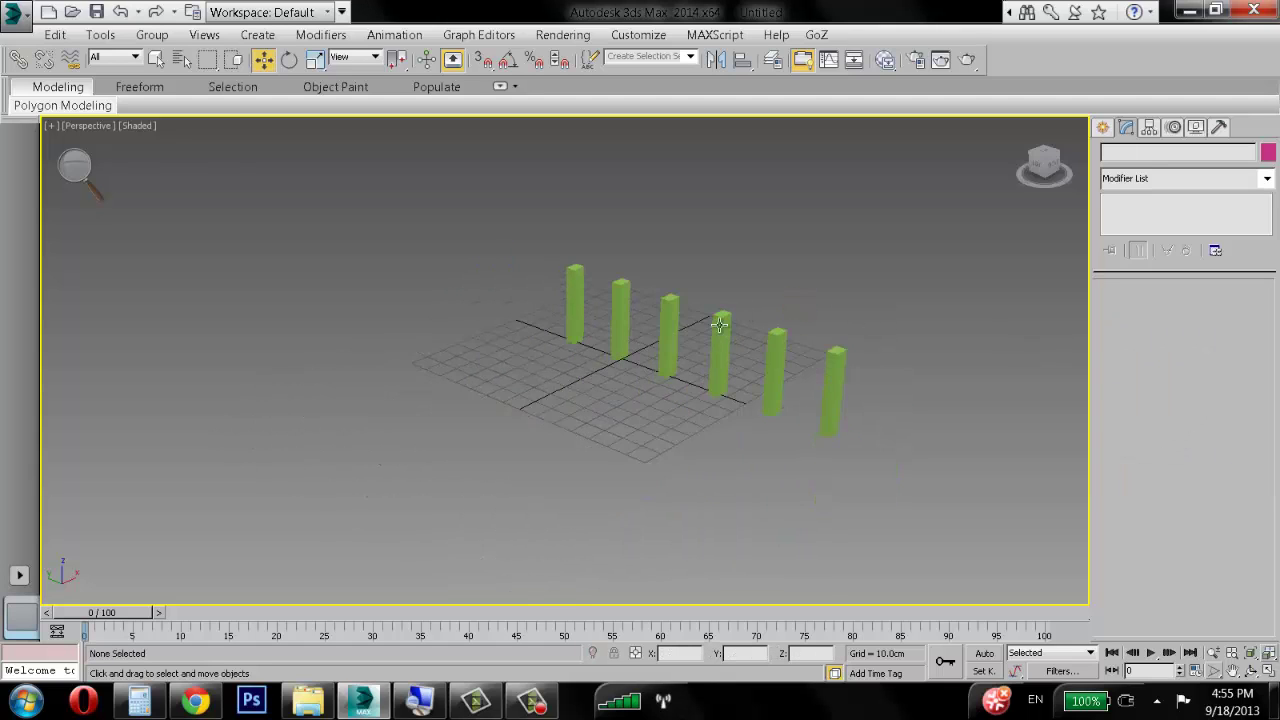
scroll(697, 352, "up", 6)
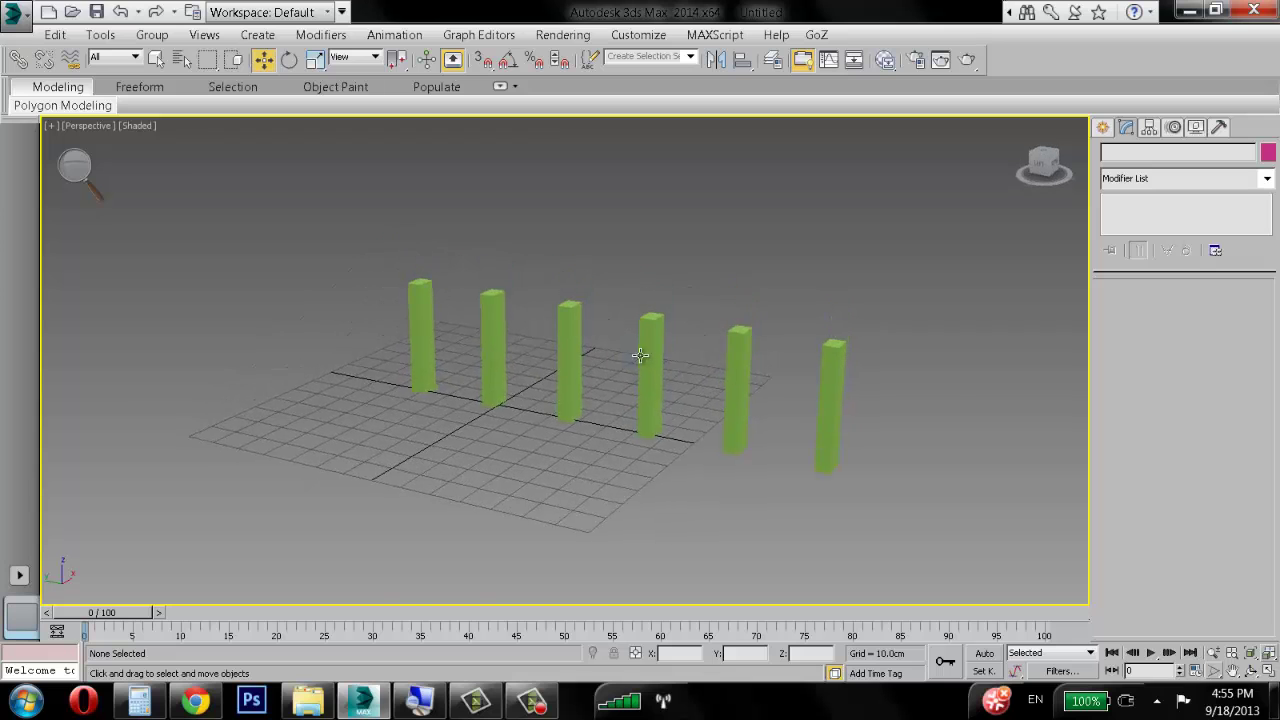
Step: Select all six instanced boxes and delete them
left_click_drag(967, 491, 966, 491)
key("z")
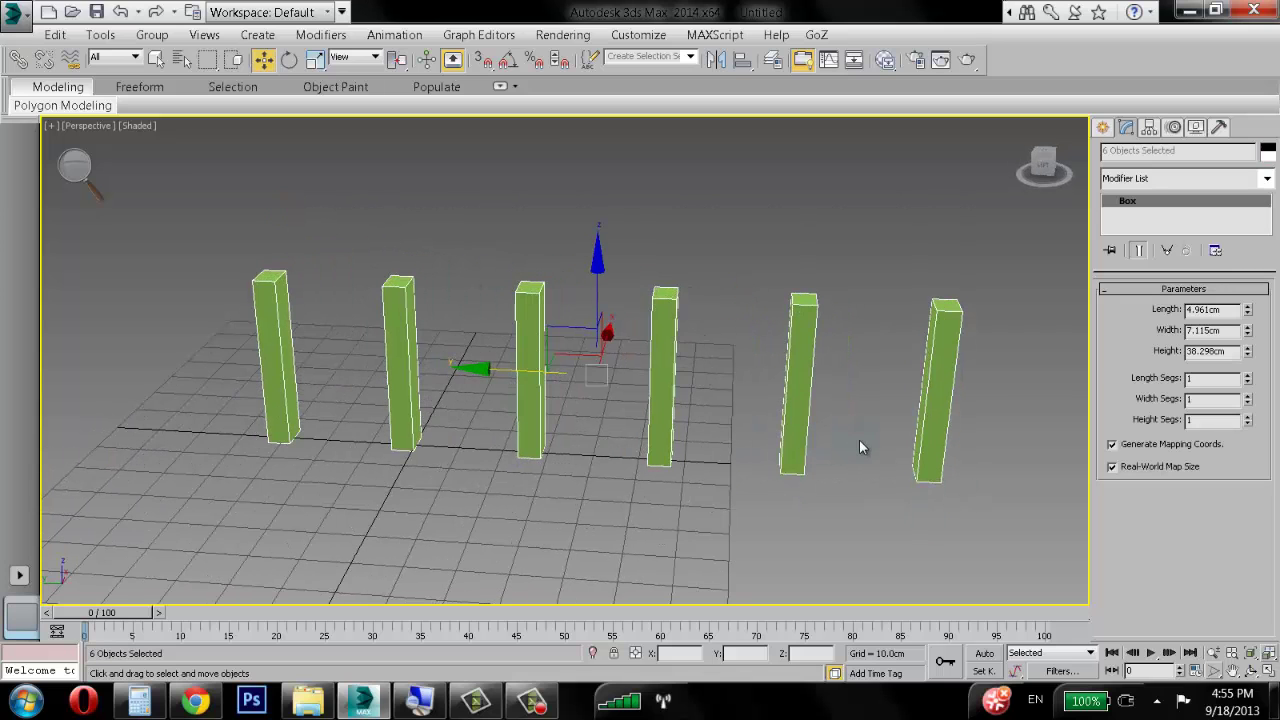
key("Delete")
middle_click_drag(739, 392, 928, 348, "alt")
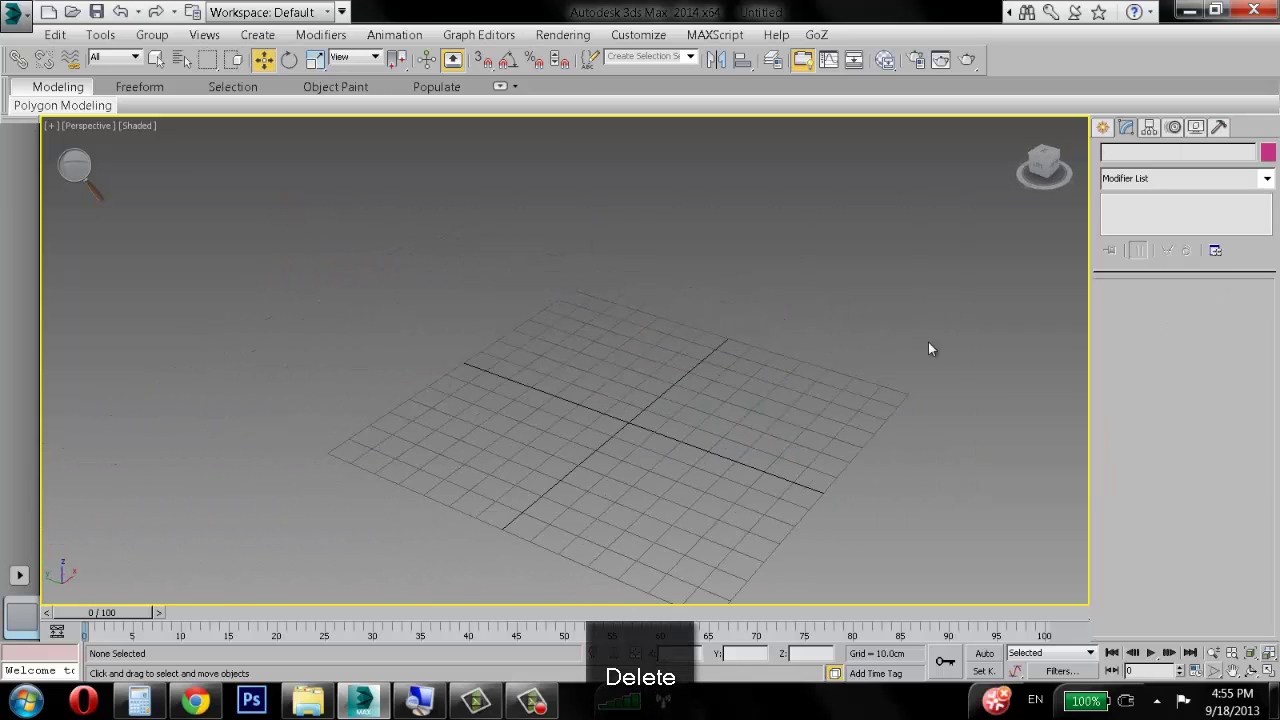
Step: Create a tall green box near the centre of the empty grid
left_click(1102, 127)
left_click(1142, 245)
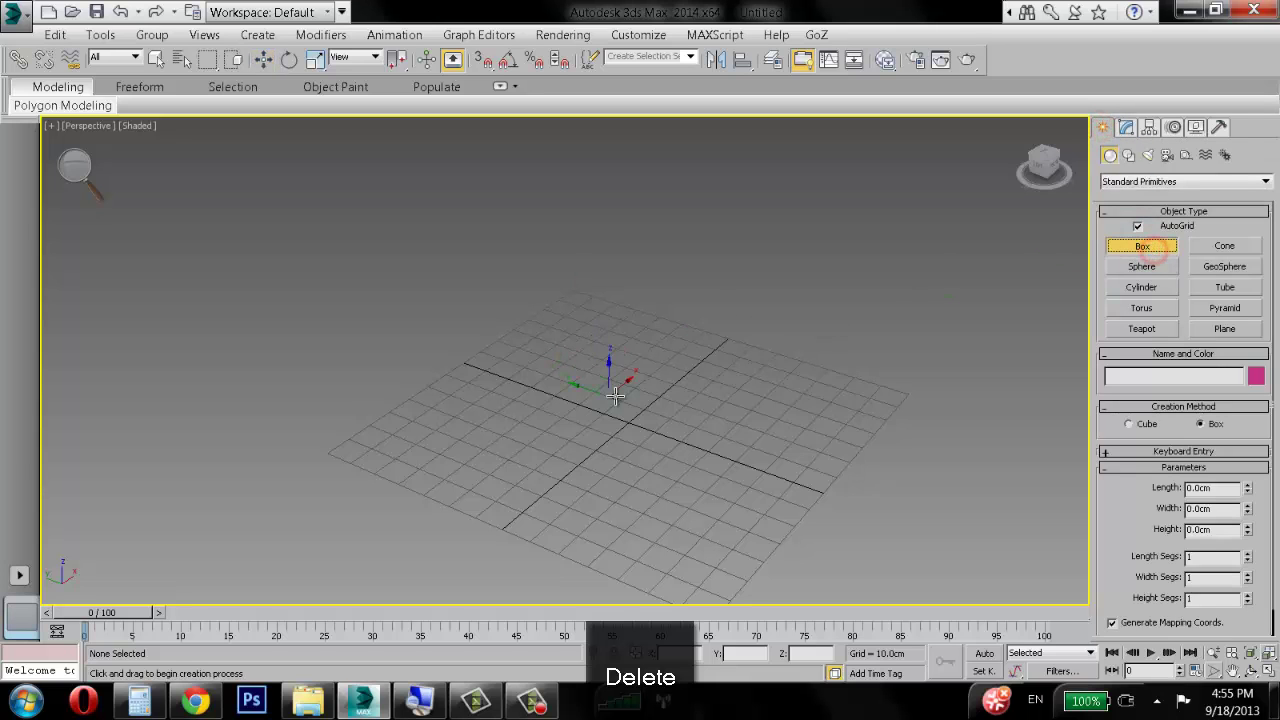
left_click_drag(615, 396, 628, 430)
left_click(800, 251)
right_click(800, 251)
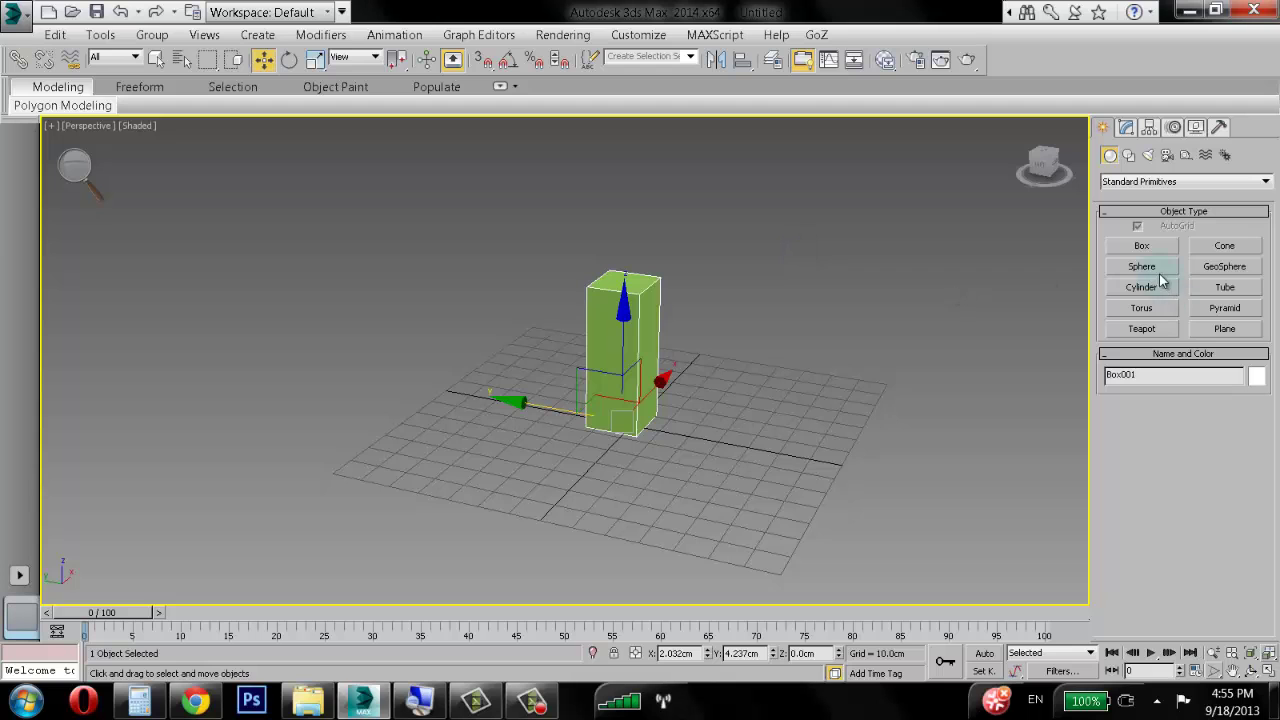
left_click(1165, 331)
left_click_drag(760, 432, 815, 436)
right_click(871, 357)
middle_click_drag(830, 361, 650, 400, "alt")
key("Delete")
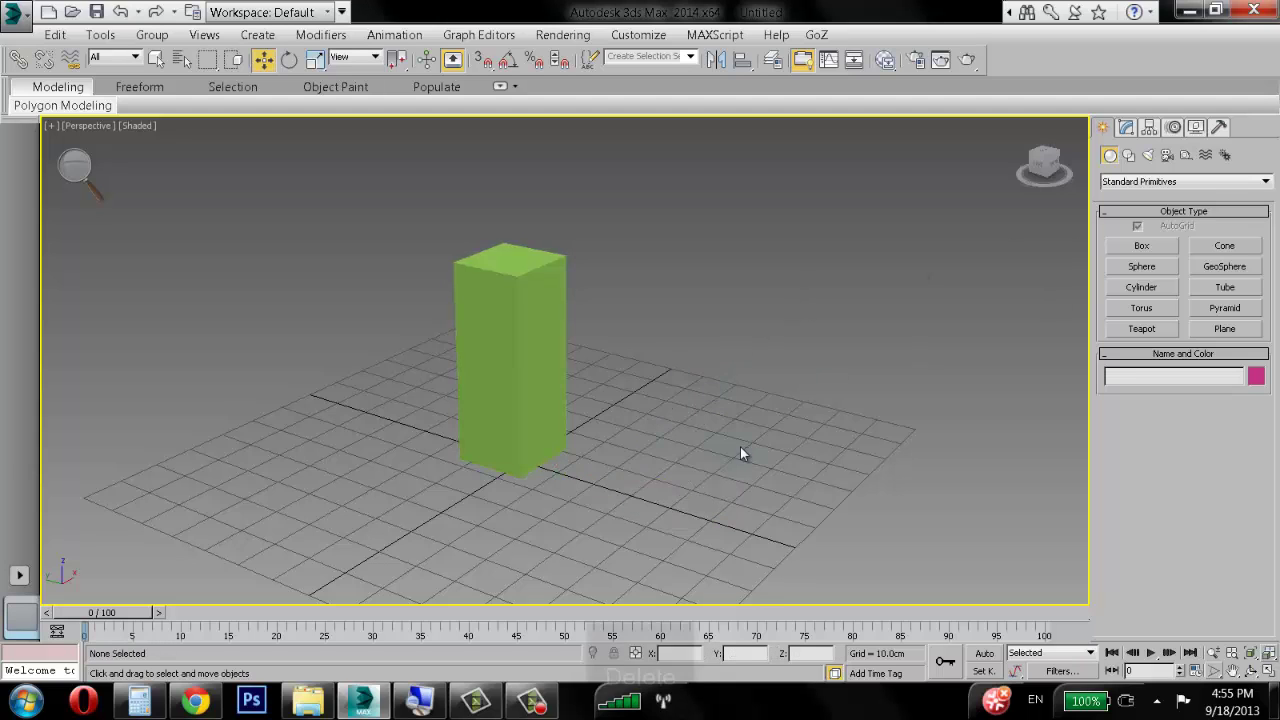
Step: Move the tall box to the origin by setting its X and Y positions to 0, then deselect it
left_click(535, 398)
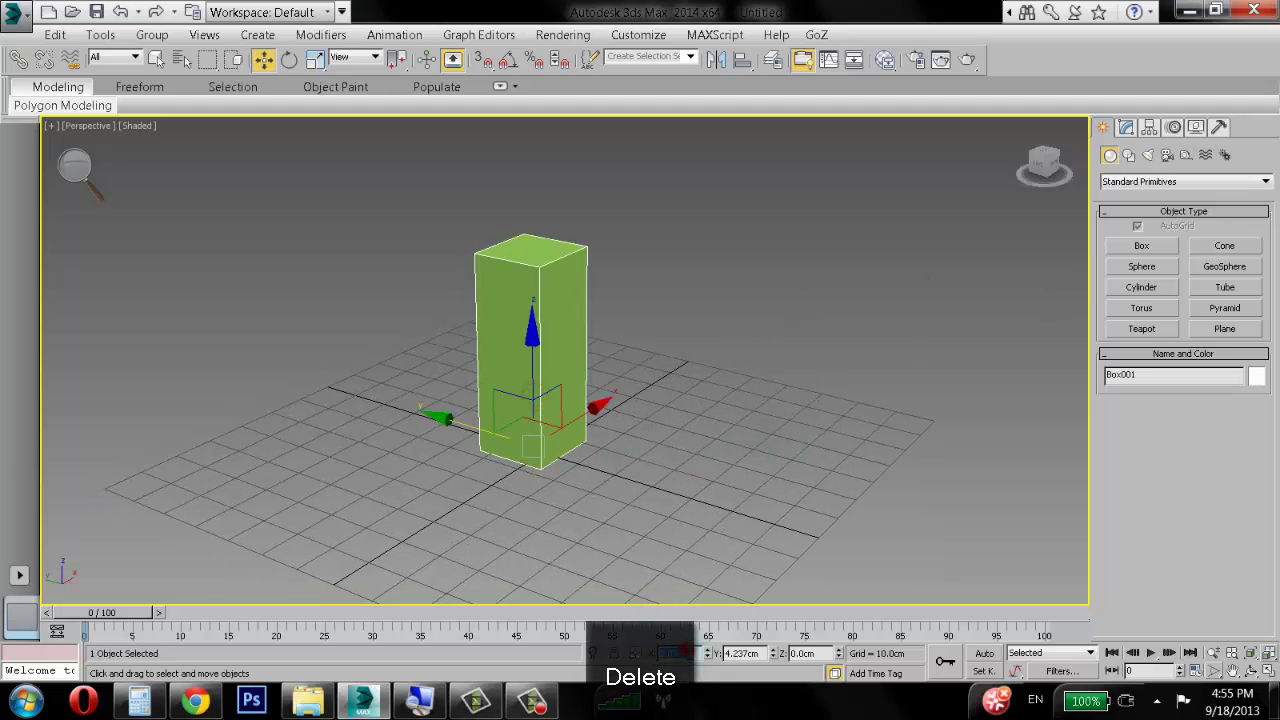
type("0")
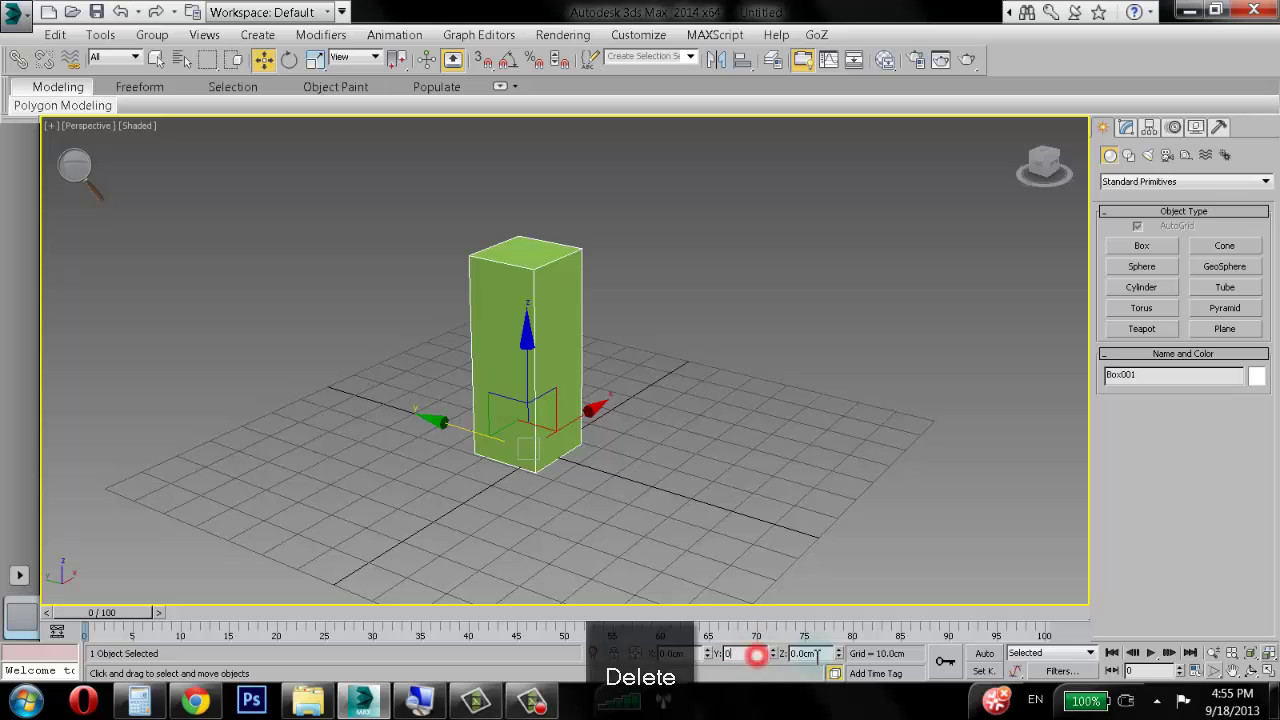
key("Return")
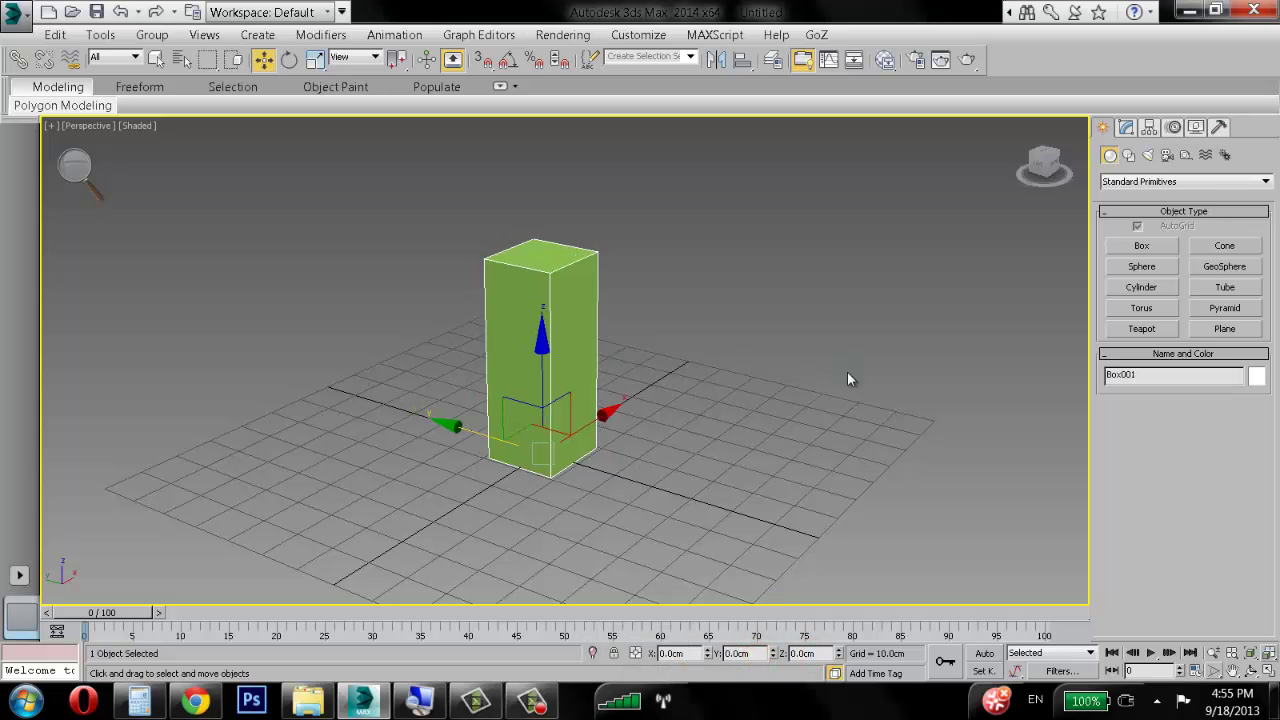
left_click(875, 377)
Step: Create a sphere with a radius of about 13.3 cm on the grid beside the box and open its parameters
left_click(1141, 266)
left_click_drag(767, 490, 826, 490)
key("w")
middle_click_drag(877, 477, 818, 404)
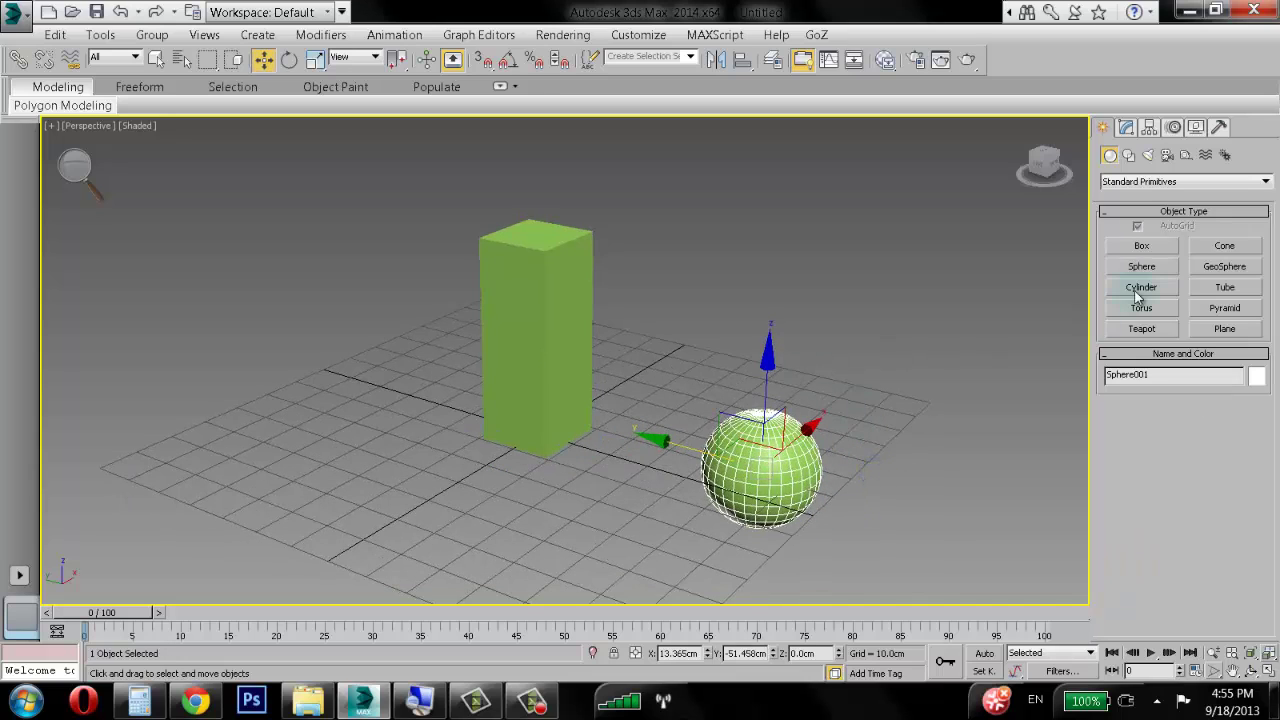
left_click(1126, 127)
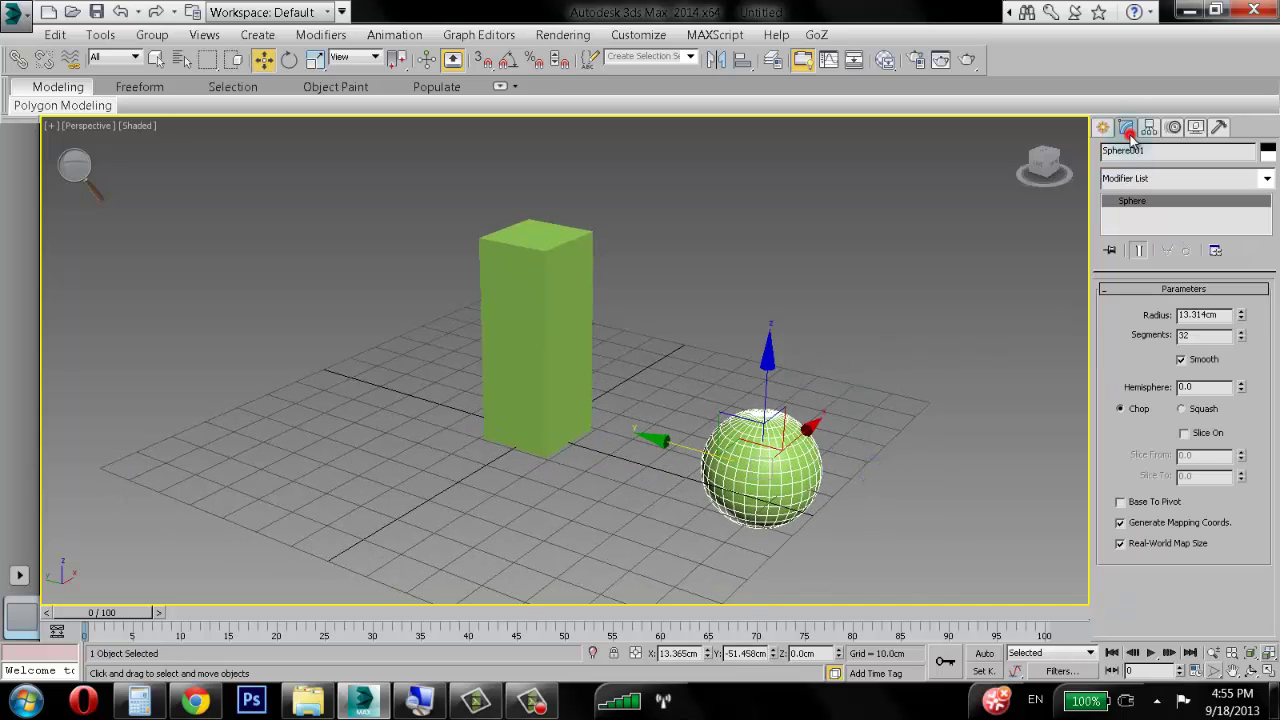
Step: Try slicing the sphere from 22, and try a hemisphere value of about 0.295
left_click(1200, 437)
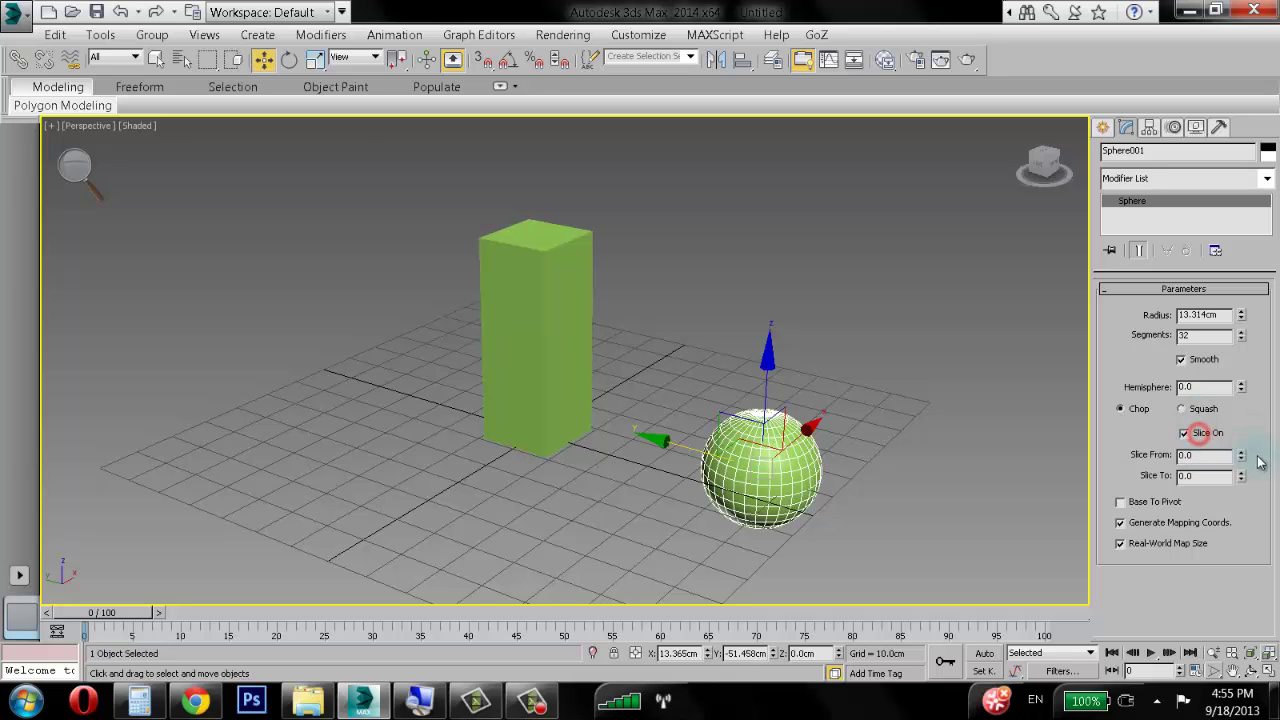
left_click_drag(1241, 457, 1244, 347)
left_click(1185, 433)
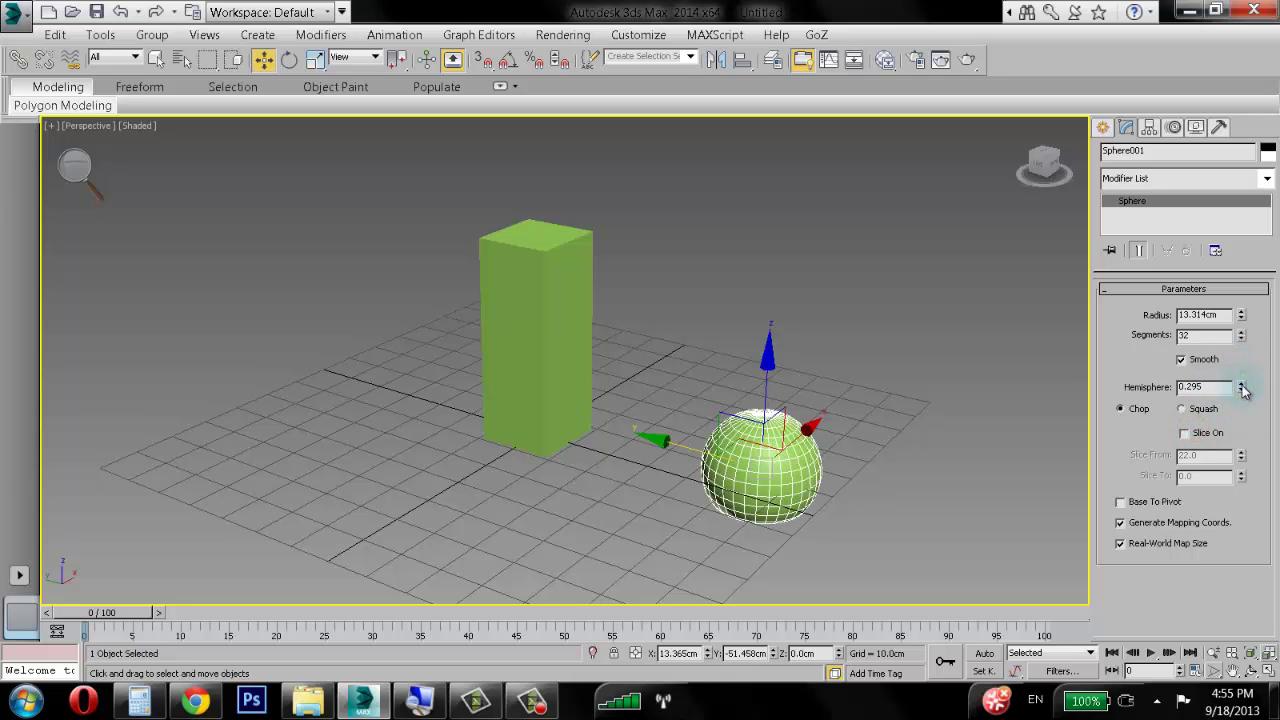
right_click(1240, 386)
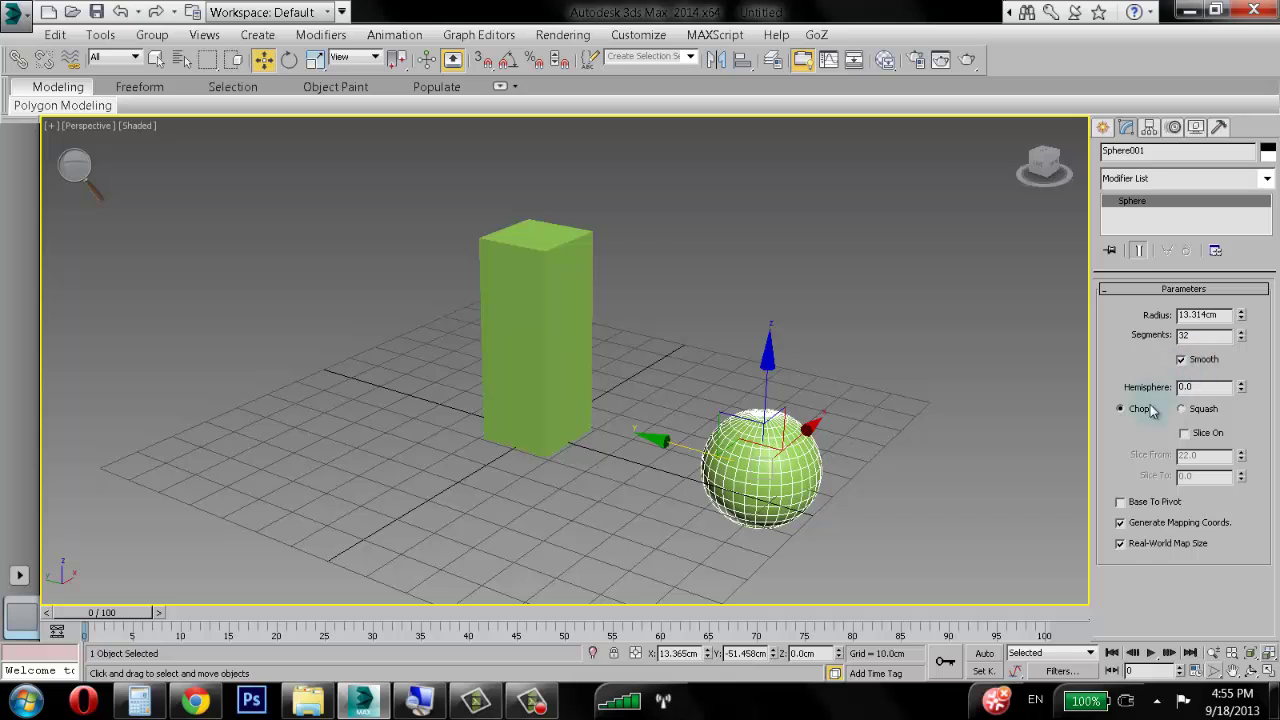
Step: Try the Squash option on the sphere at hemisphere 0.49, then switch to Chop and set the hemisphere to about 0.505
left_click(1181, 409)
left_click_drag(1242, 386, 1230, 320)
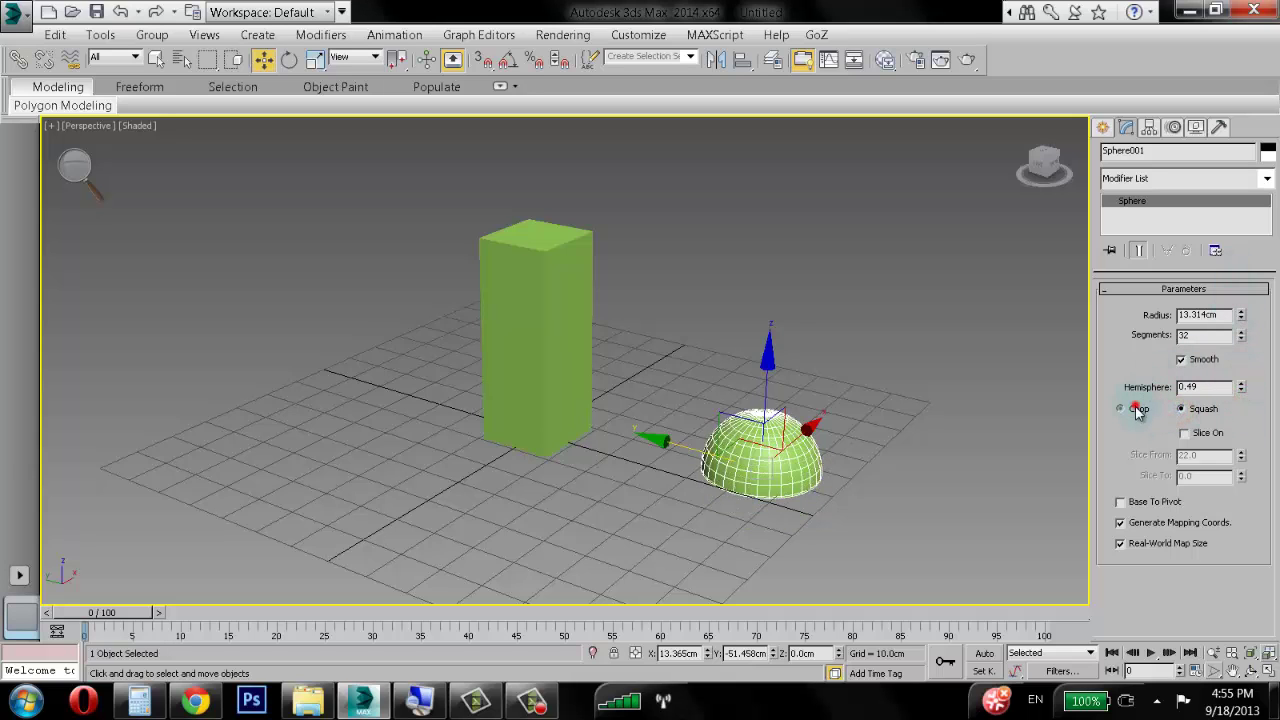
left_click(1121, 409)
left_click_drag(1241, 387, 1240, 383)
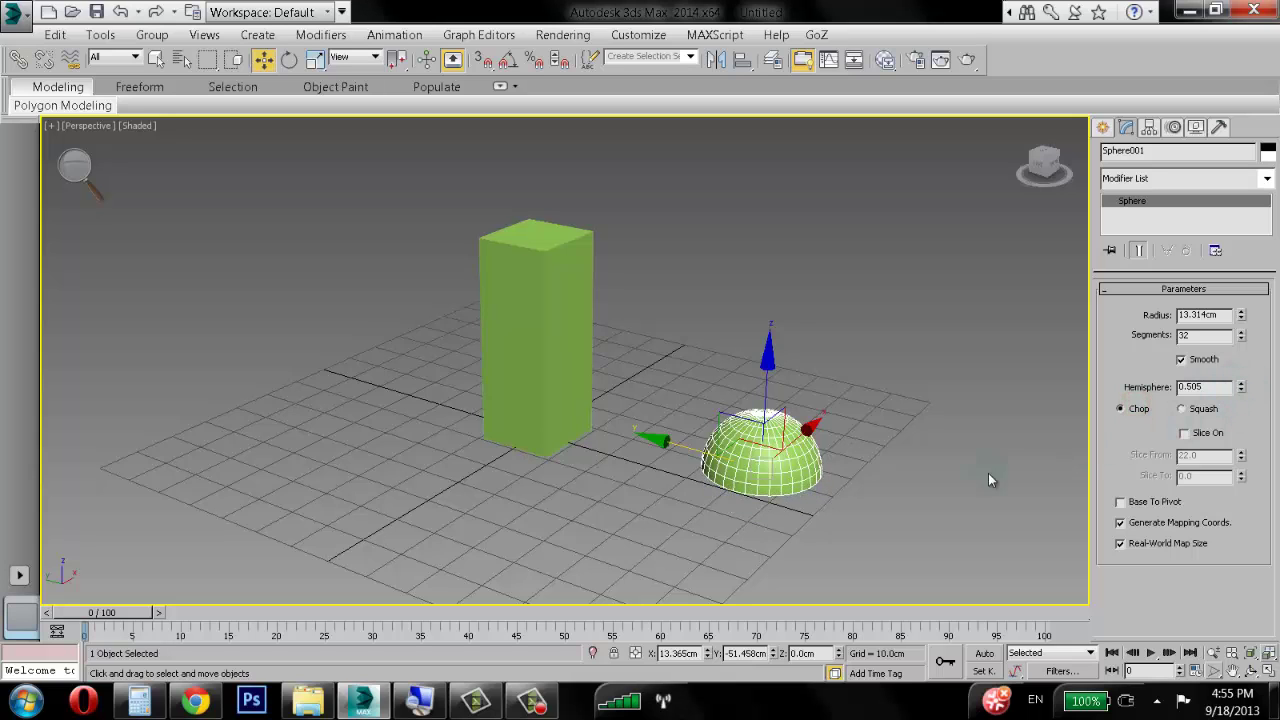
Step: Select the half sphere and the box in turn to examine them, then clear the selection
middle_click_drag(840, 456, 790, 452, "alt")
left_click(853, 503)
left_click(816, 466)
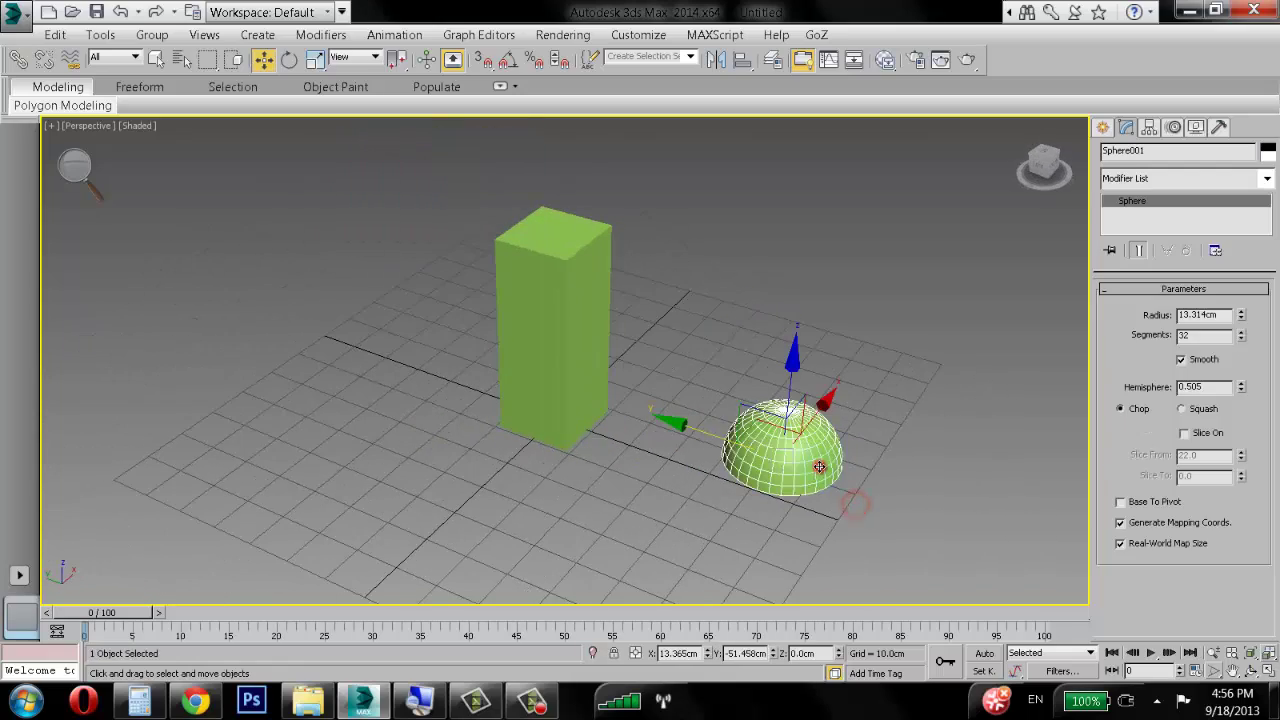
left_click(598, 241)
left_click(751, 343)
middle_click_drag(751, 343, 771, 377, "alt")
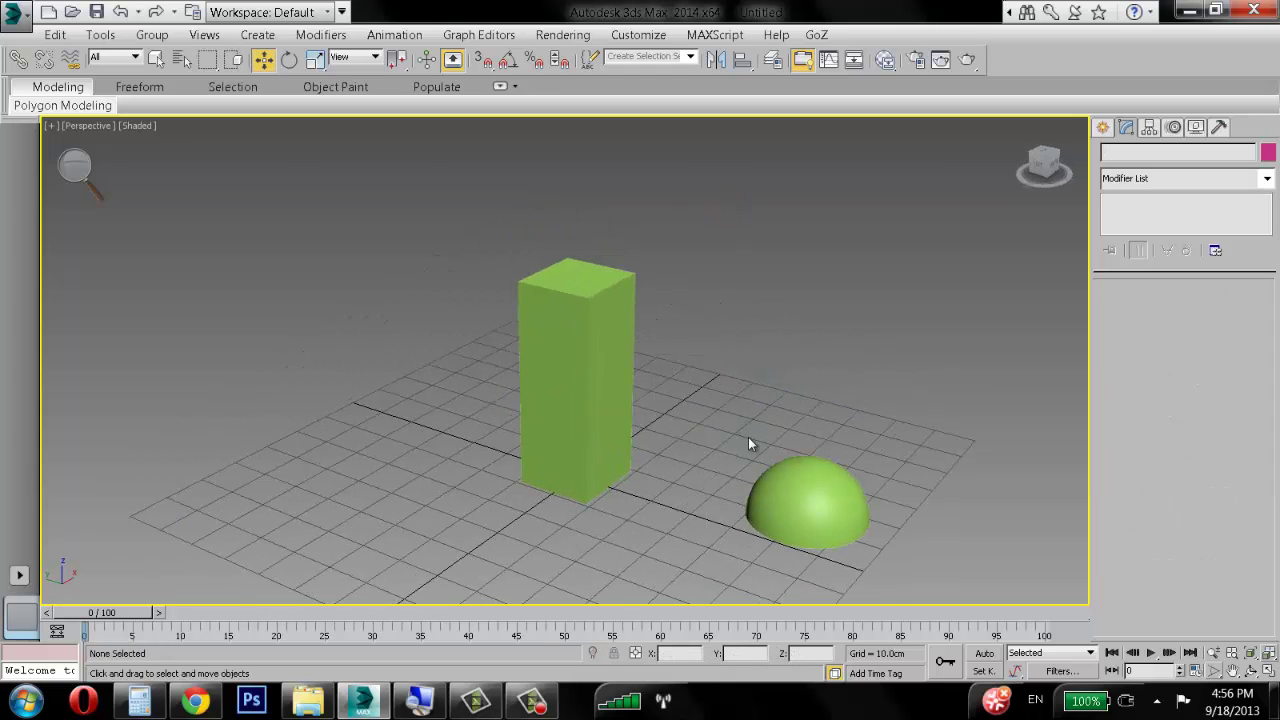
Step: Start the Windows Magnifier and enlarge the screen to 200% to examine the main toolbar
key("super+plus")
left_click(105, 185)
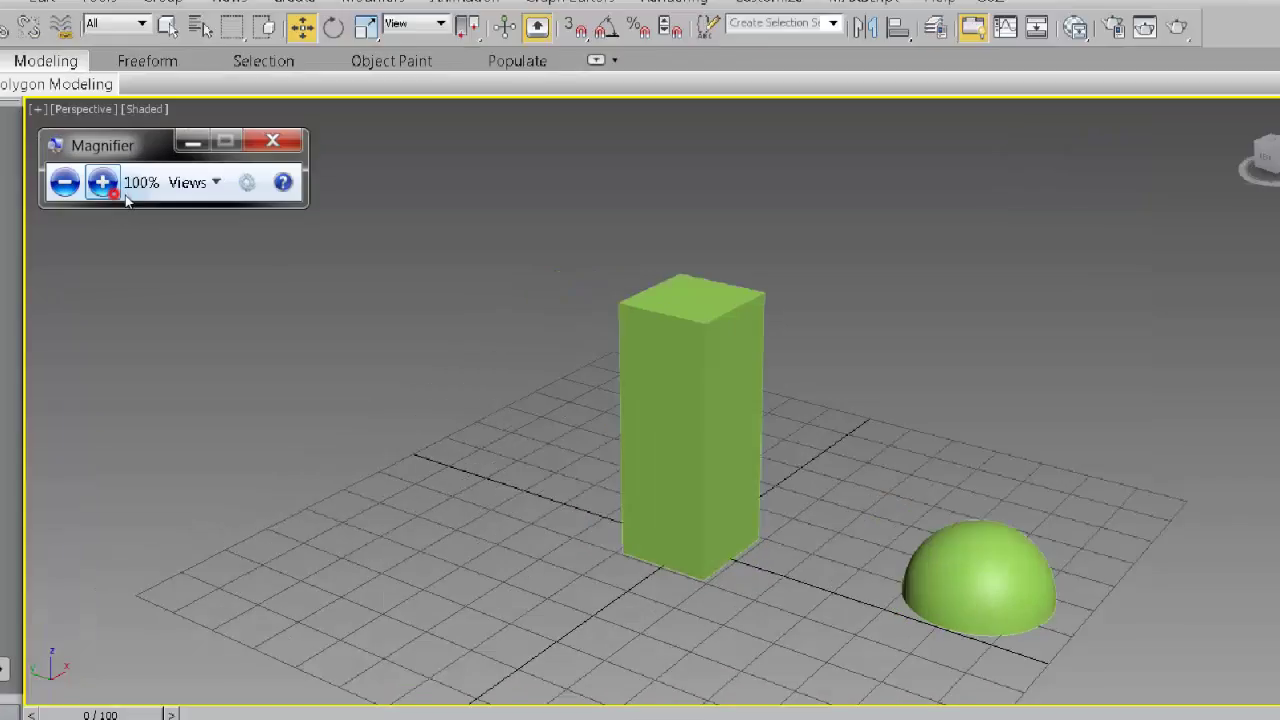
left_click(102, 182)
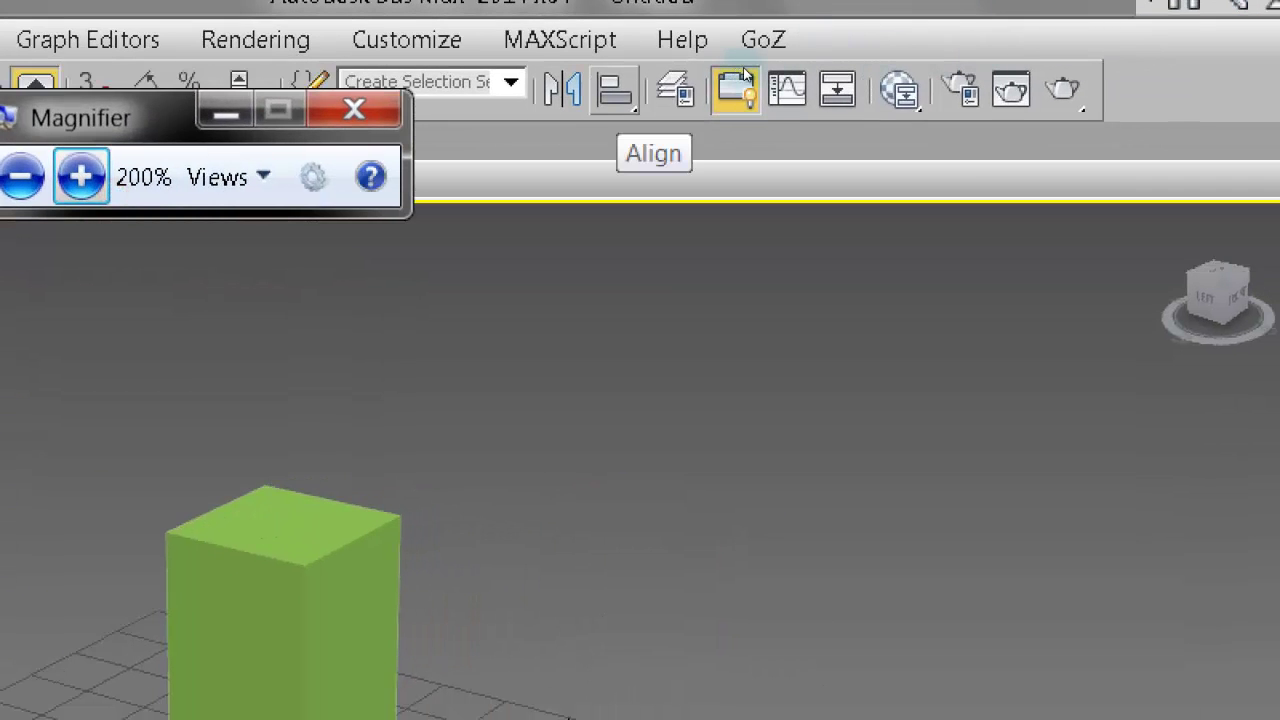
Step: Try the Quick Align and Normal Align tools with no objects selected
left_click(614, 90)
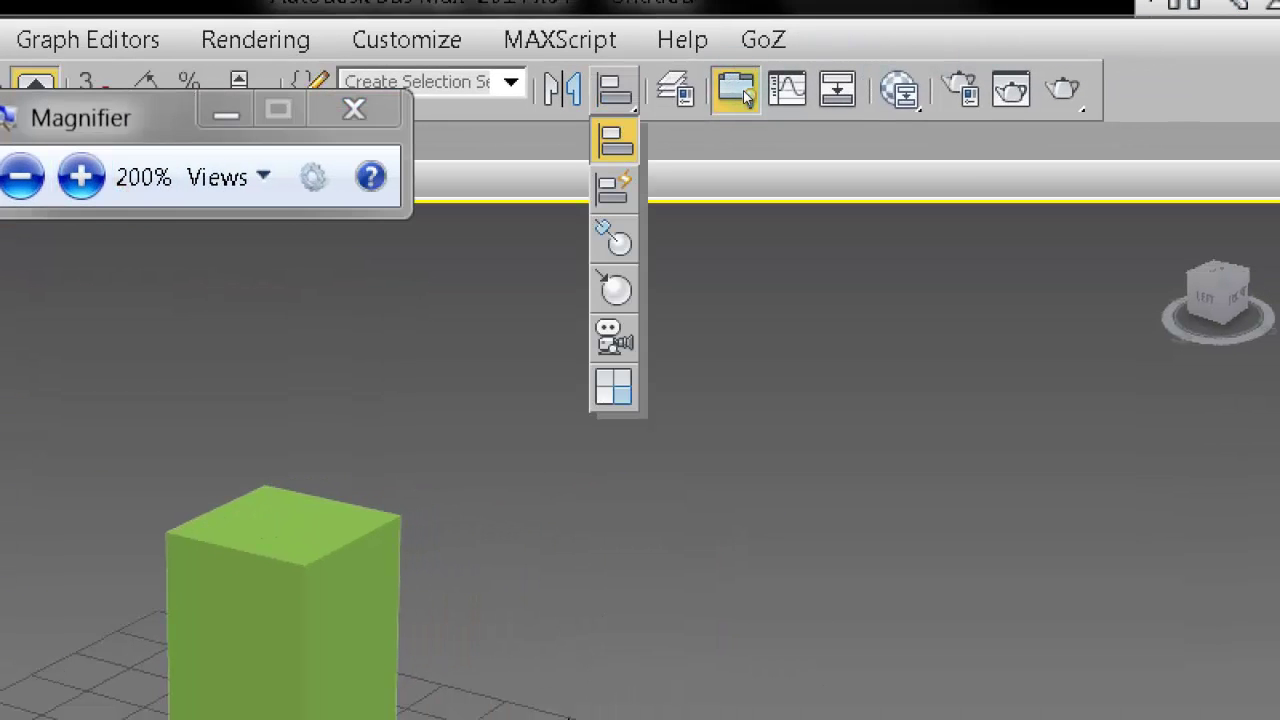
key("shift+a")
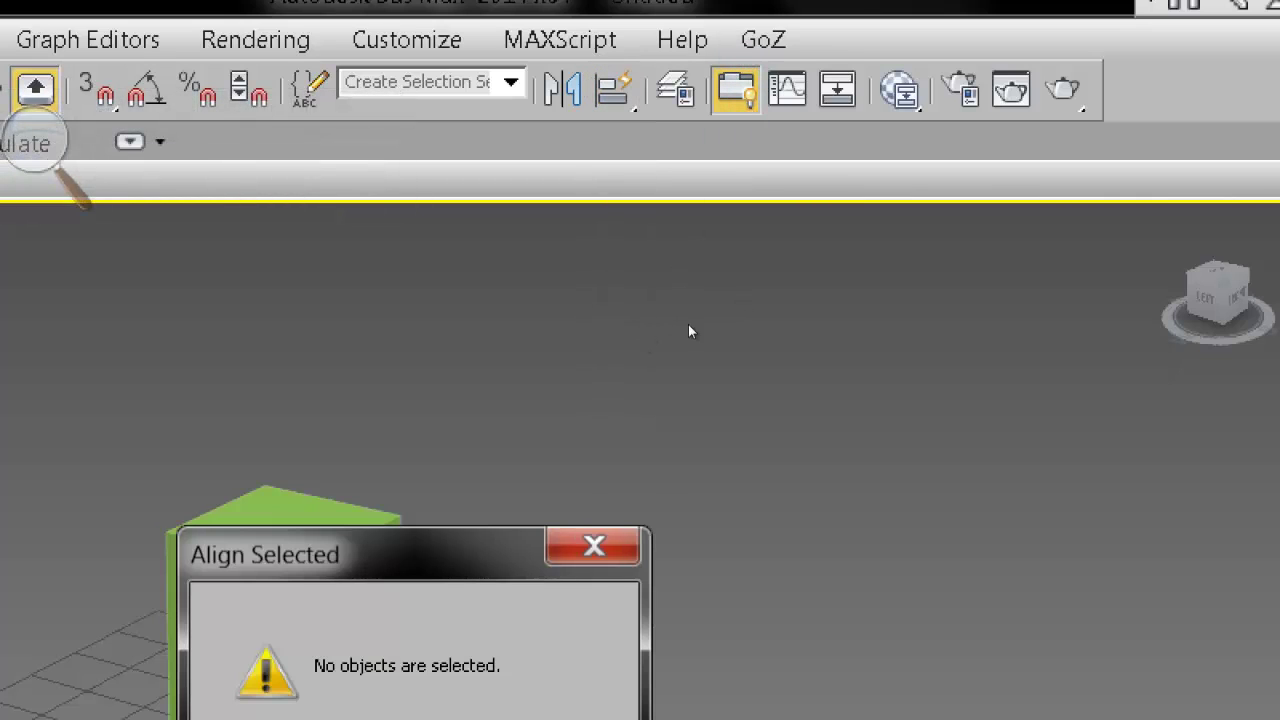
key("Return")
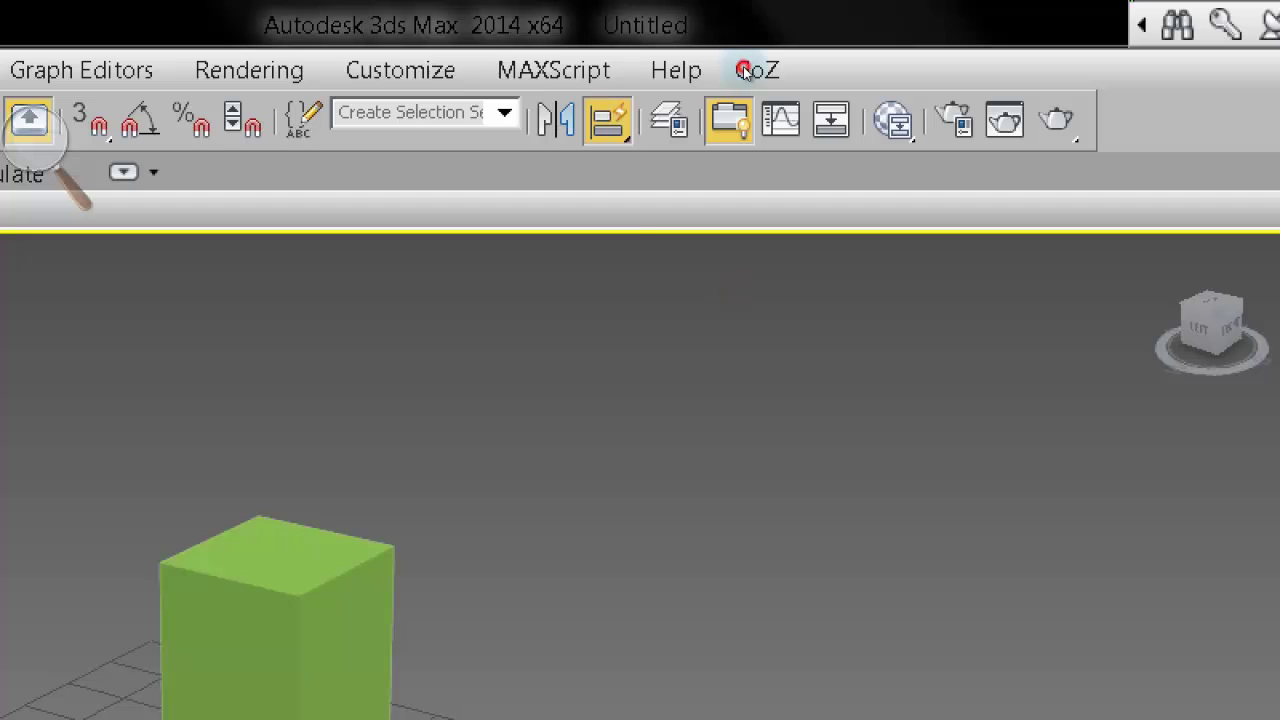
key("shift+a")
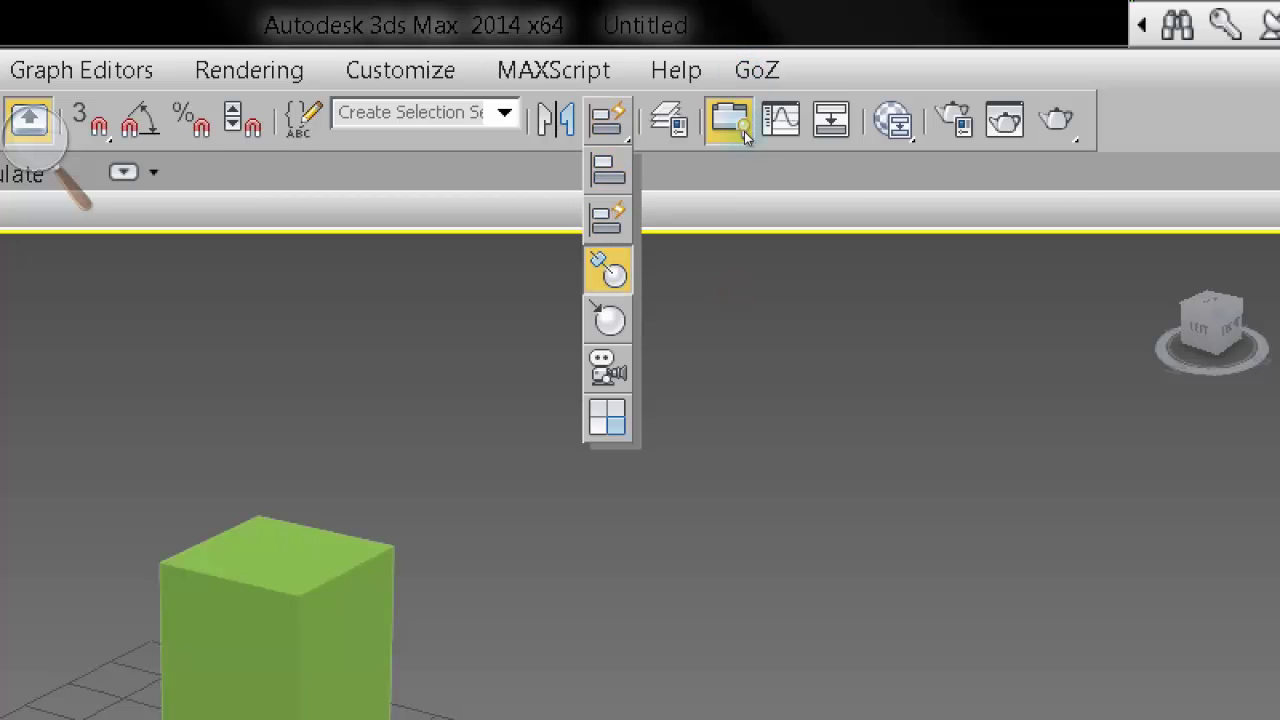
left_click(607, 270)
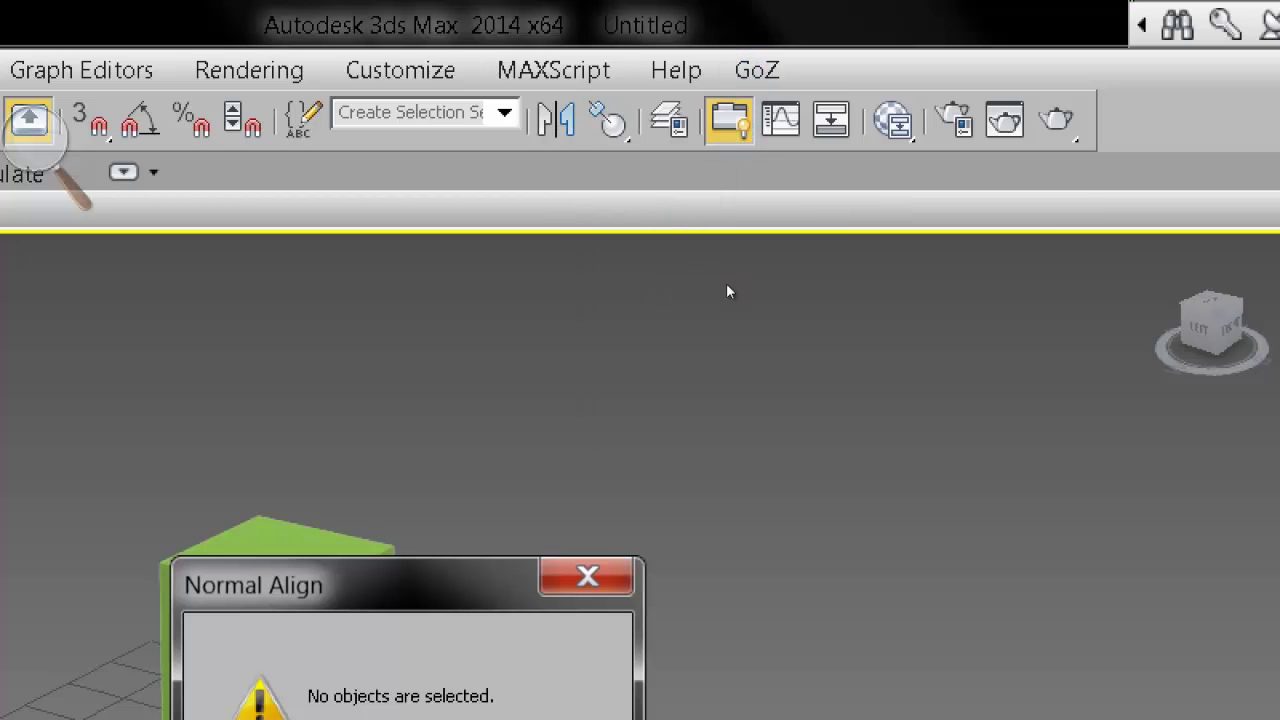
key("Return")
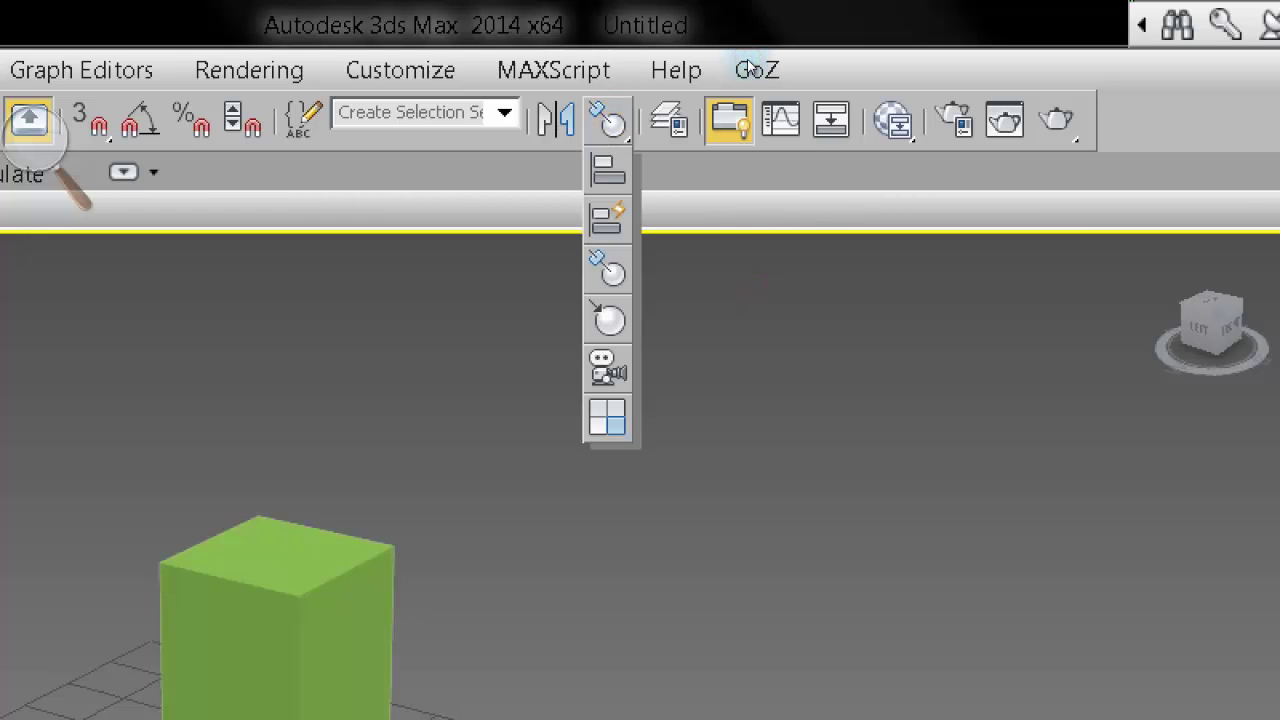
Step: Try the Place Highlight and Align Camera tools with no objects selected
key("ctrl+h")
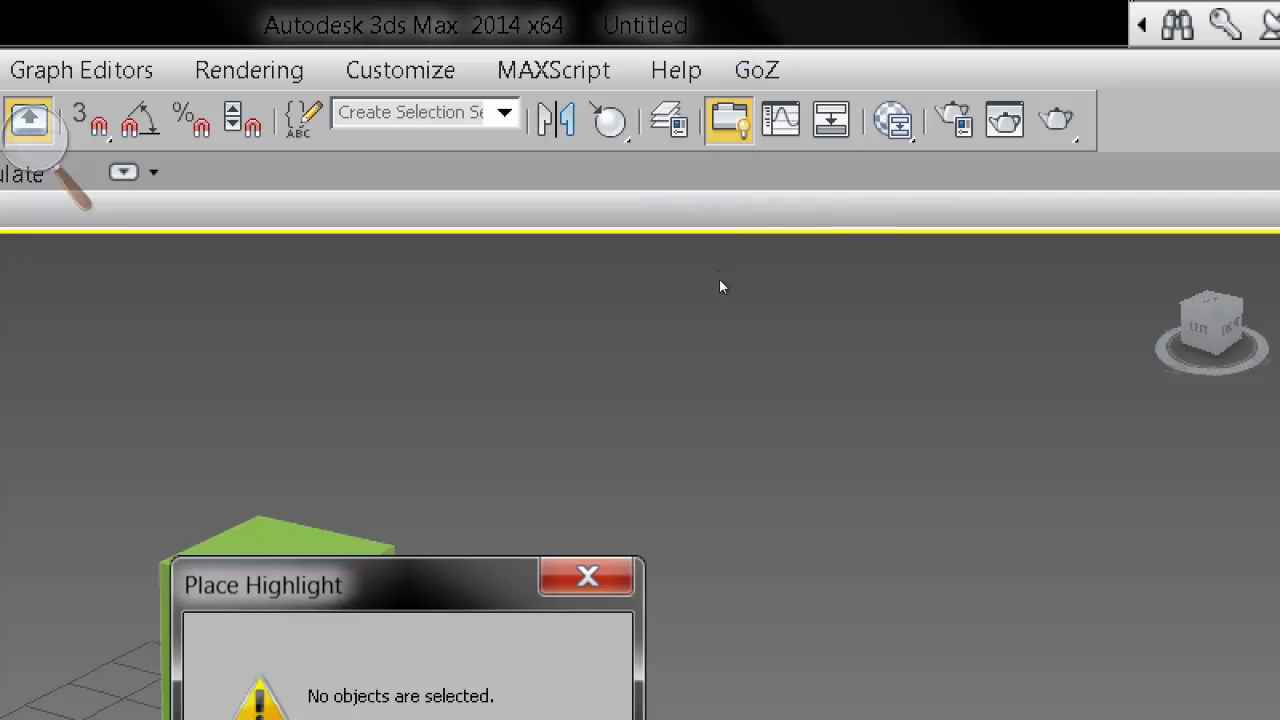
key("Return")
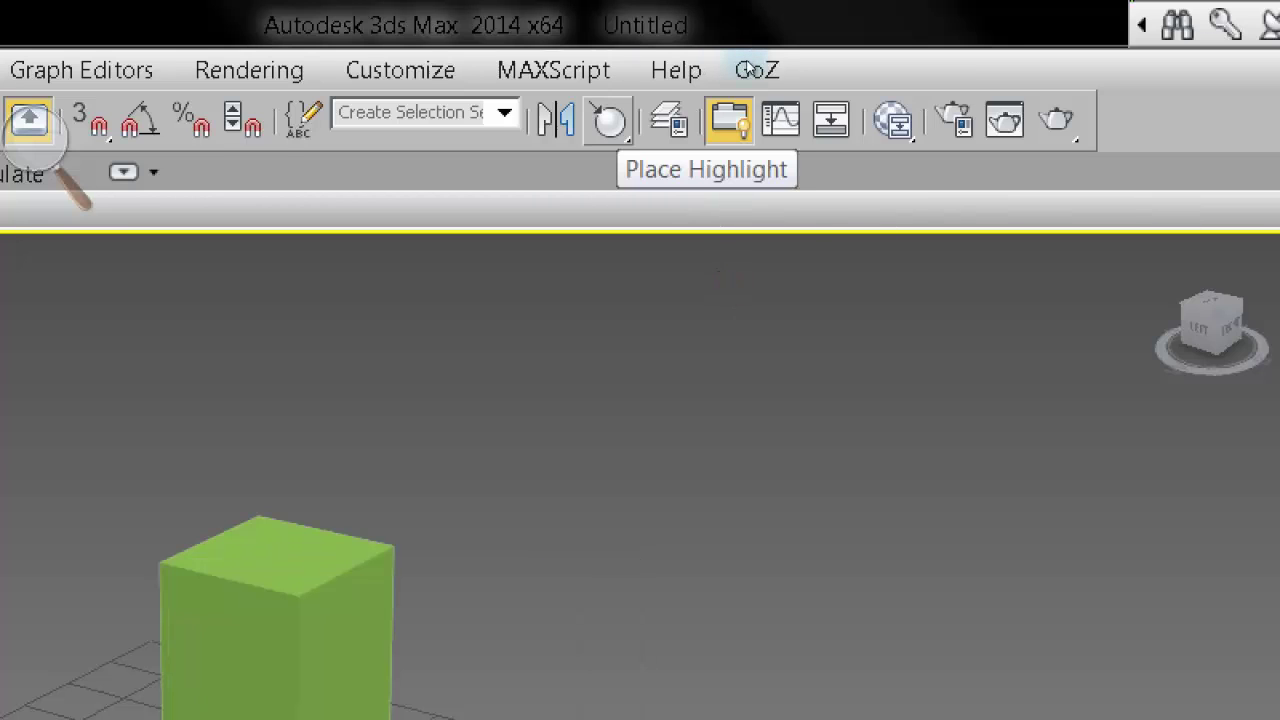
left_click_drag(608, 120, 608, 369)
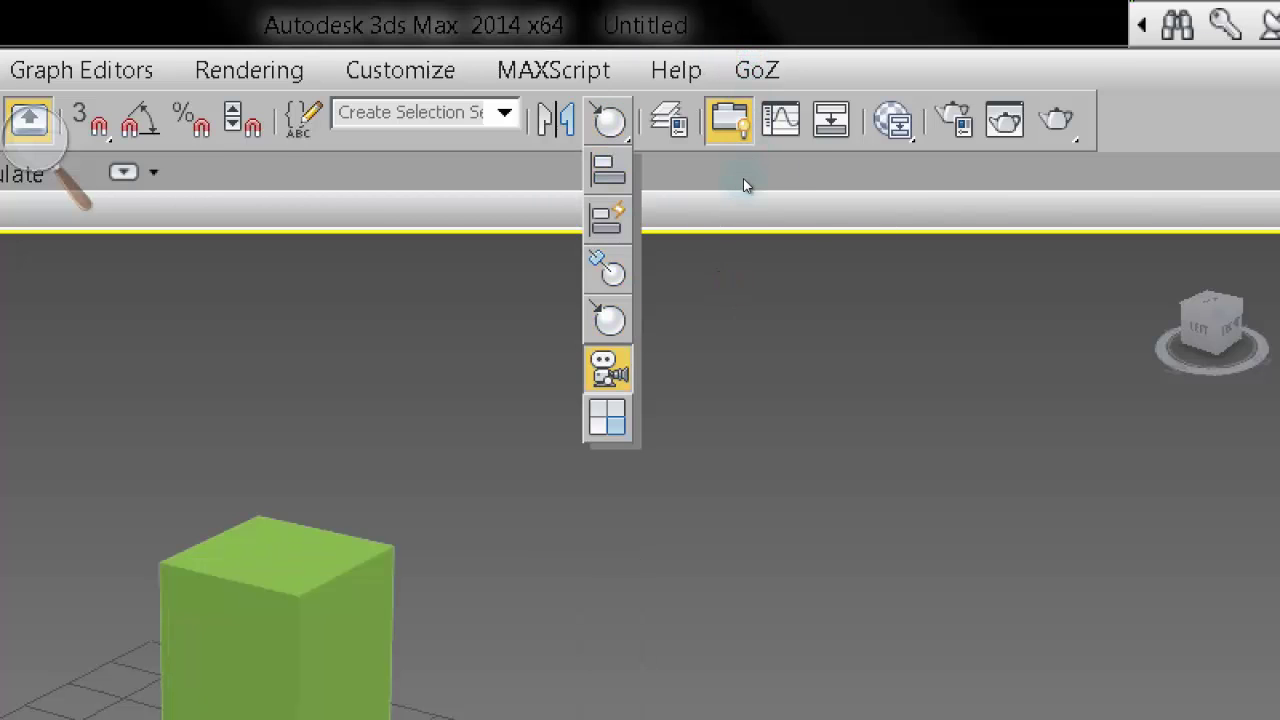
left_click_drag(743, 185, 608, 369)
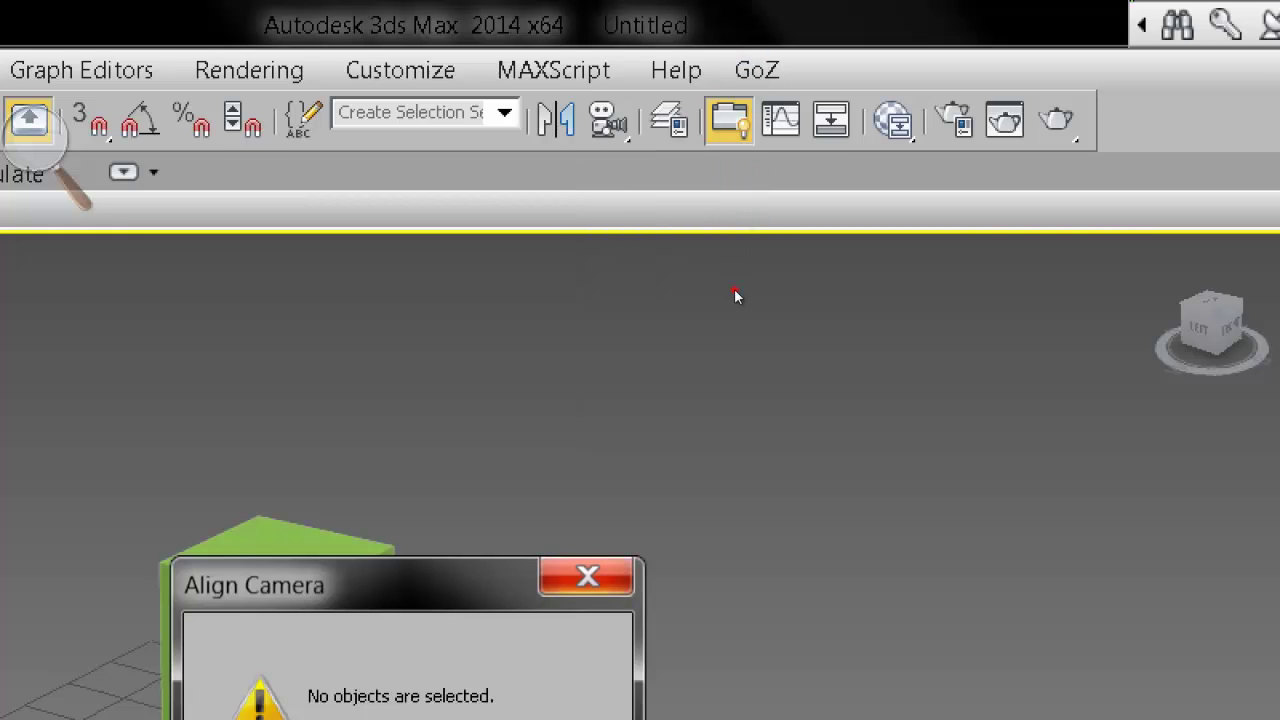
key("Return")
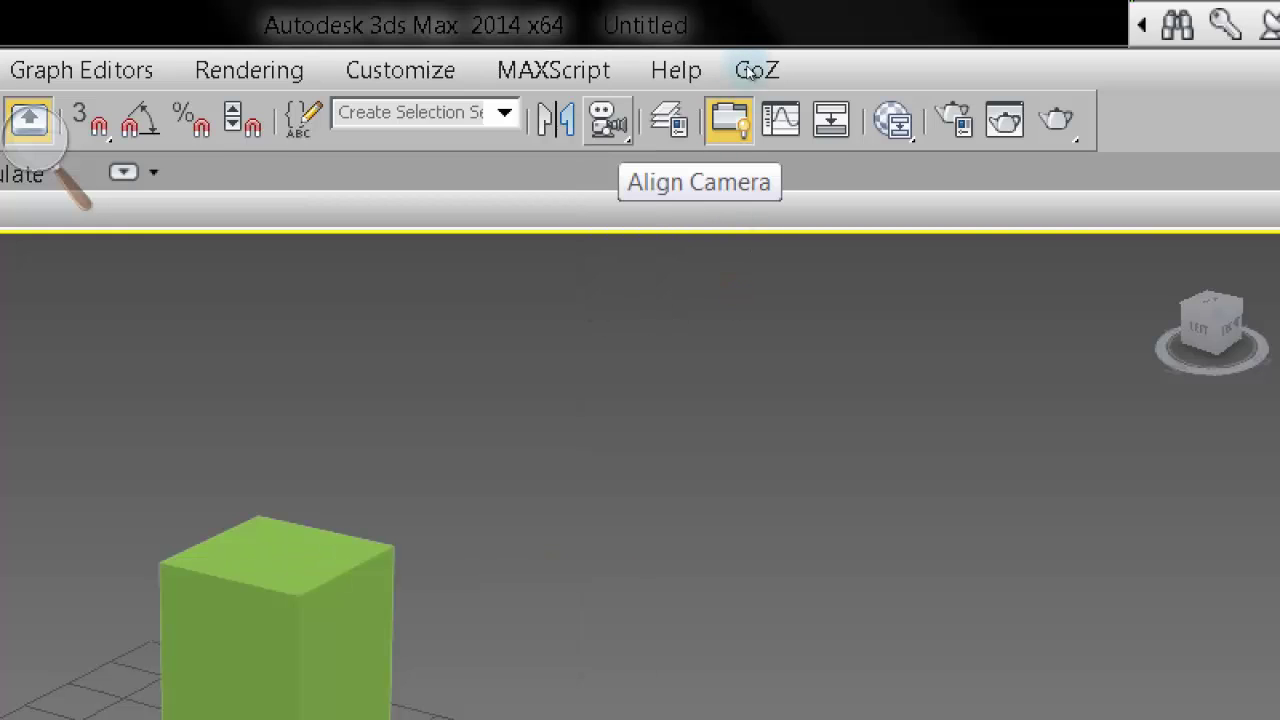
Step: Try the Align to View tool with nothing selected, then switch back to the standard Align tool
left_click_drag(608, 120, 608, 417)
key("Return")
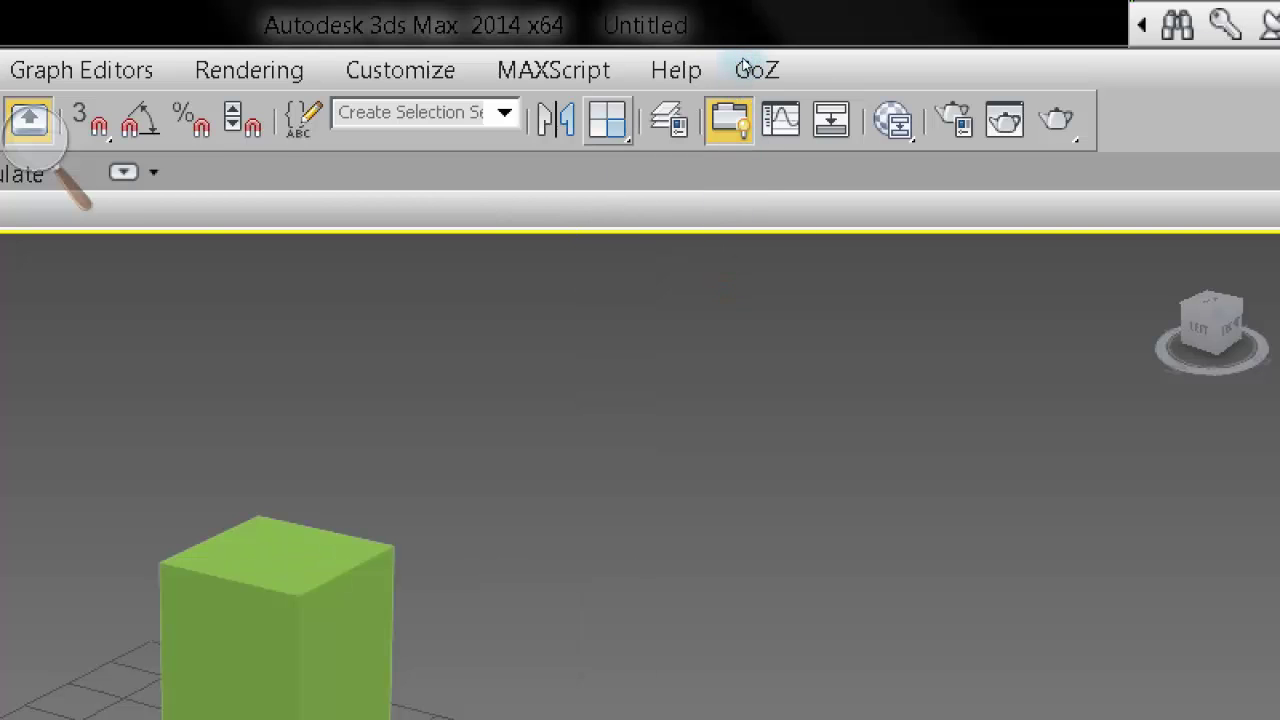
left_click_drag(608, 120, 608, 170)
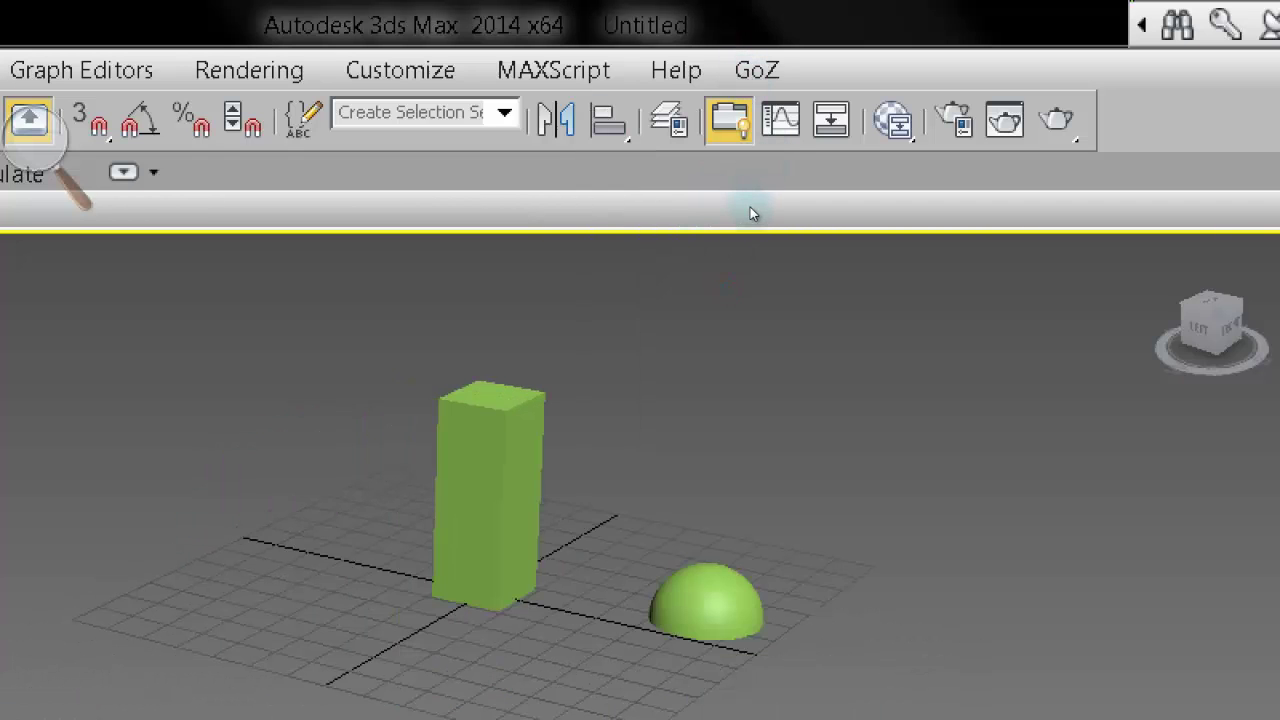
Step: Return the screen magnification to 100%
mouse_move(724, 232)
middle_mouse_down("alt")
mouse_move(717, 240)
mouse_move(729, 218)
middle_mouse_up("alt")
left_click(729, 214)
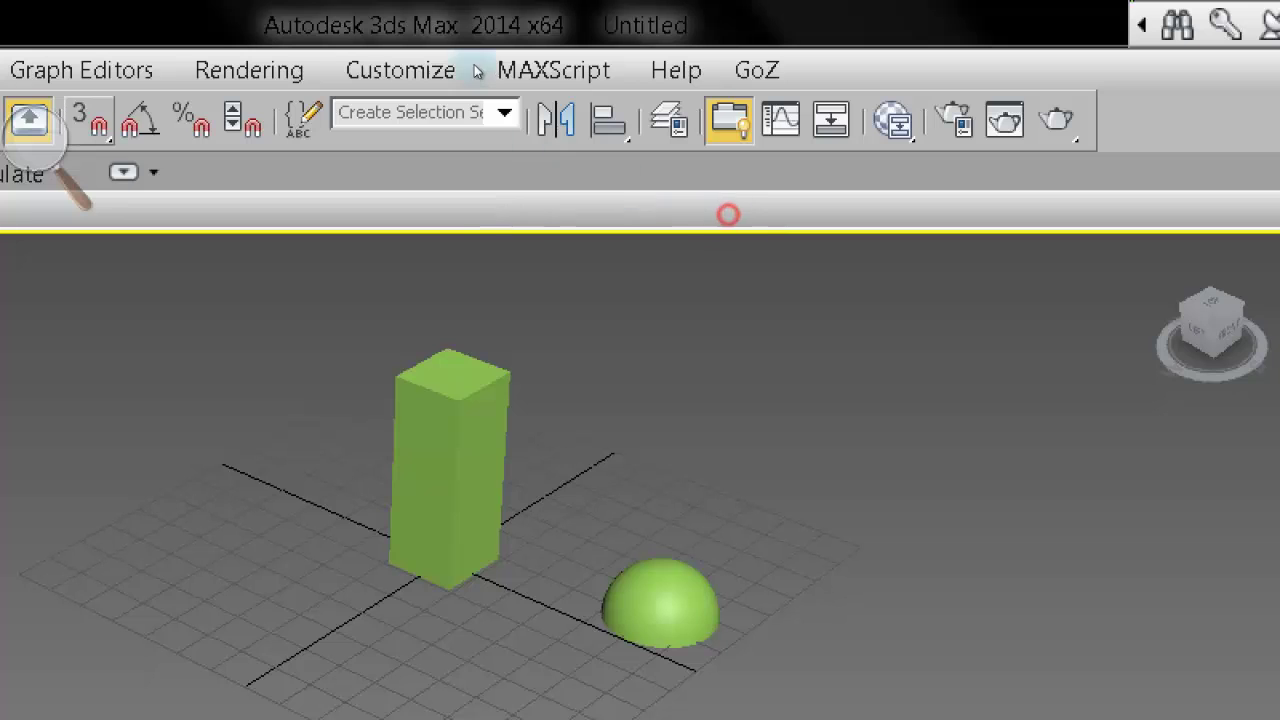
left_click(461, 76)
key("super+minus")
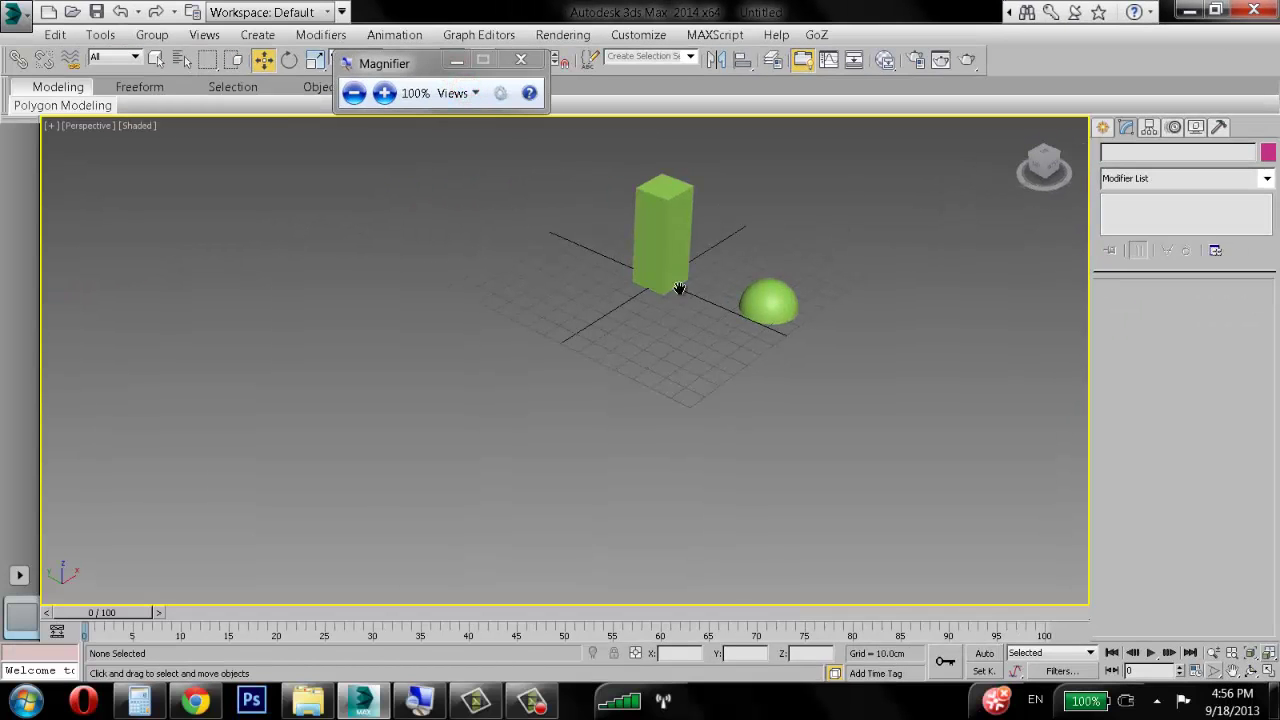
Step: Try the Align tool with both the half sphere and the box selected and the box as target, then cancel
scroll(679, 289, "up", 5)
left_click(700, 440)
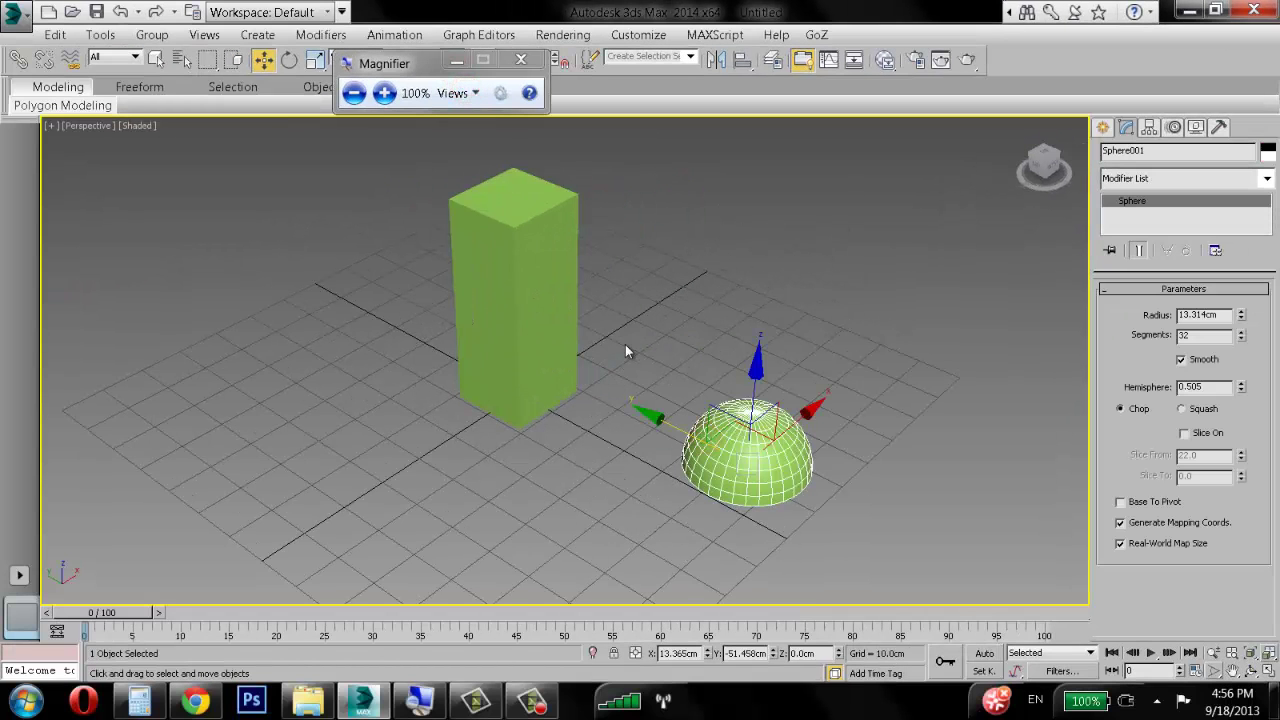
left_click(571, 280, "ctrl")
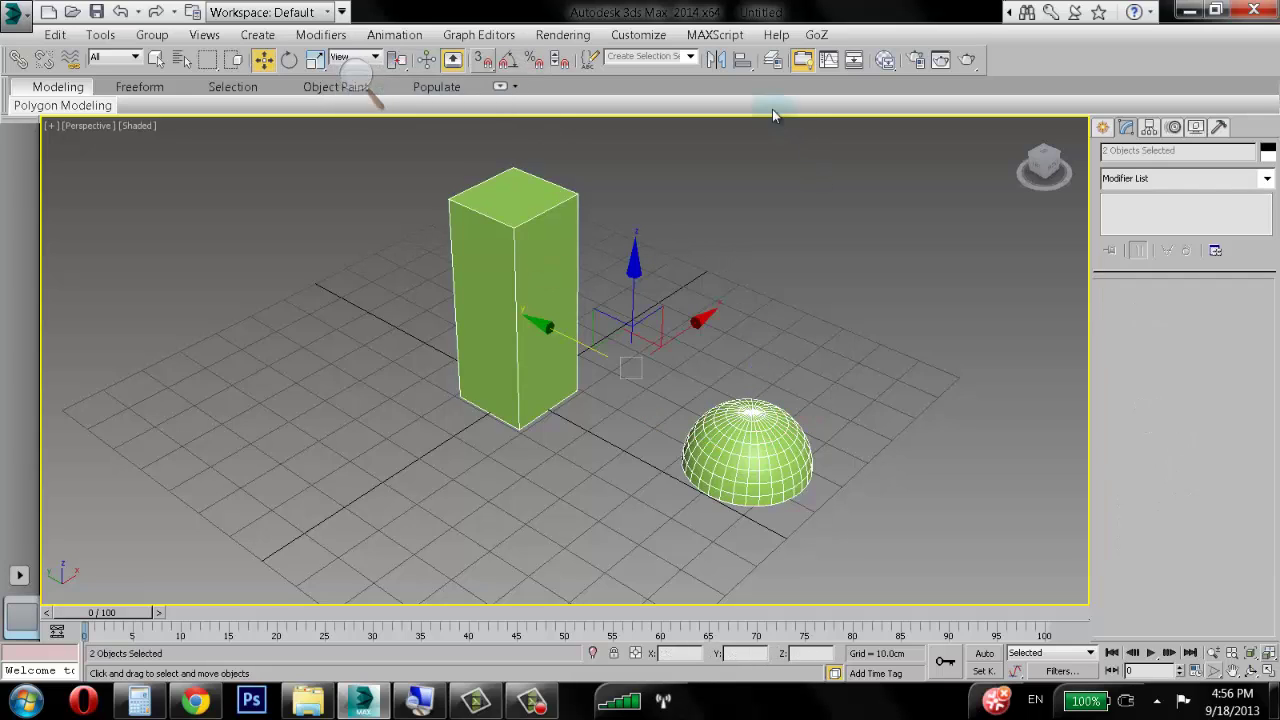
left_click(746, 62)
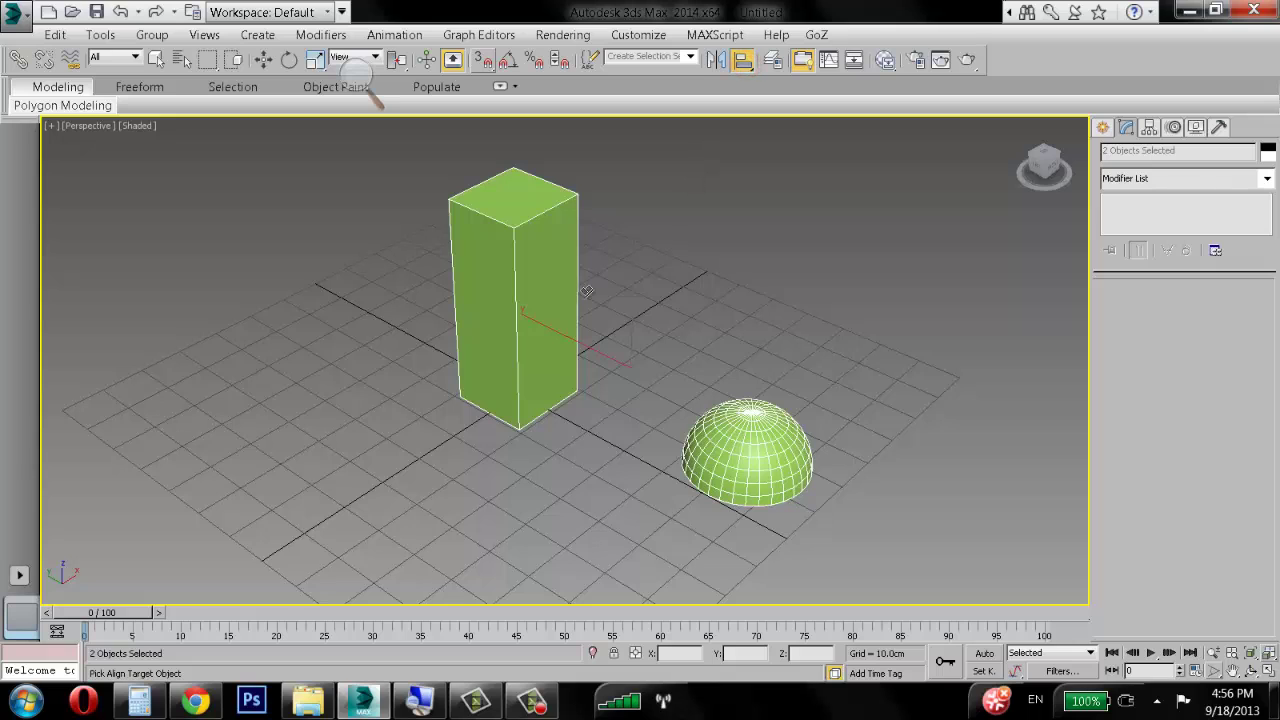
left_click(542, 252)
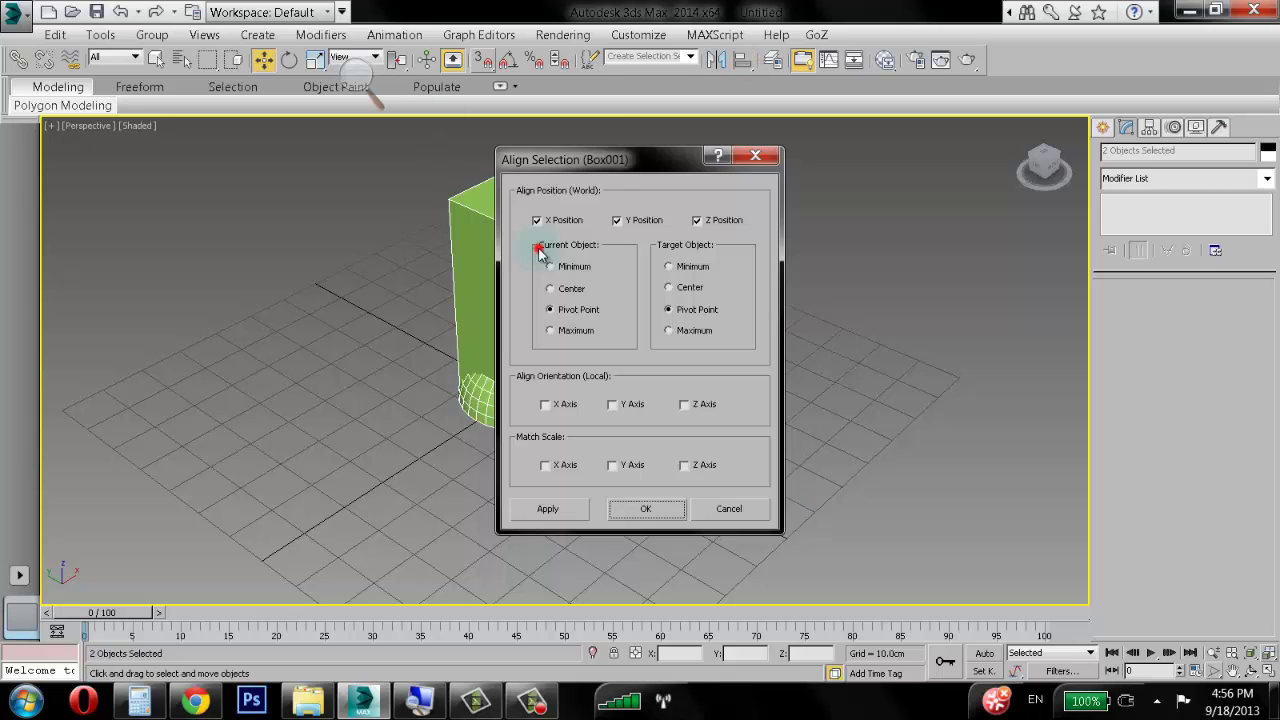
left_click(714, 514)
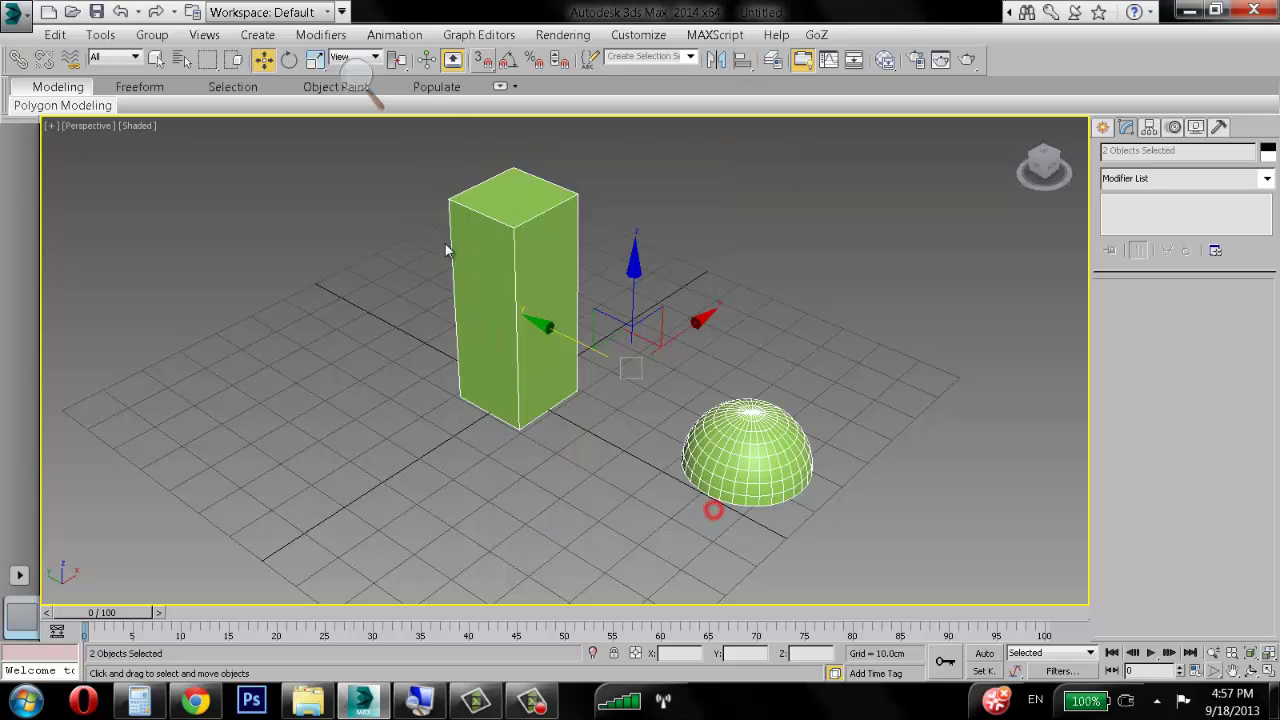
Step: Deselect both objects, try the Align tool with nothing selected, and dismiss the resulting message
left_click(368, 208)
left_click(748, 438)
left_click(538, 302)
left_click(709, 259)
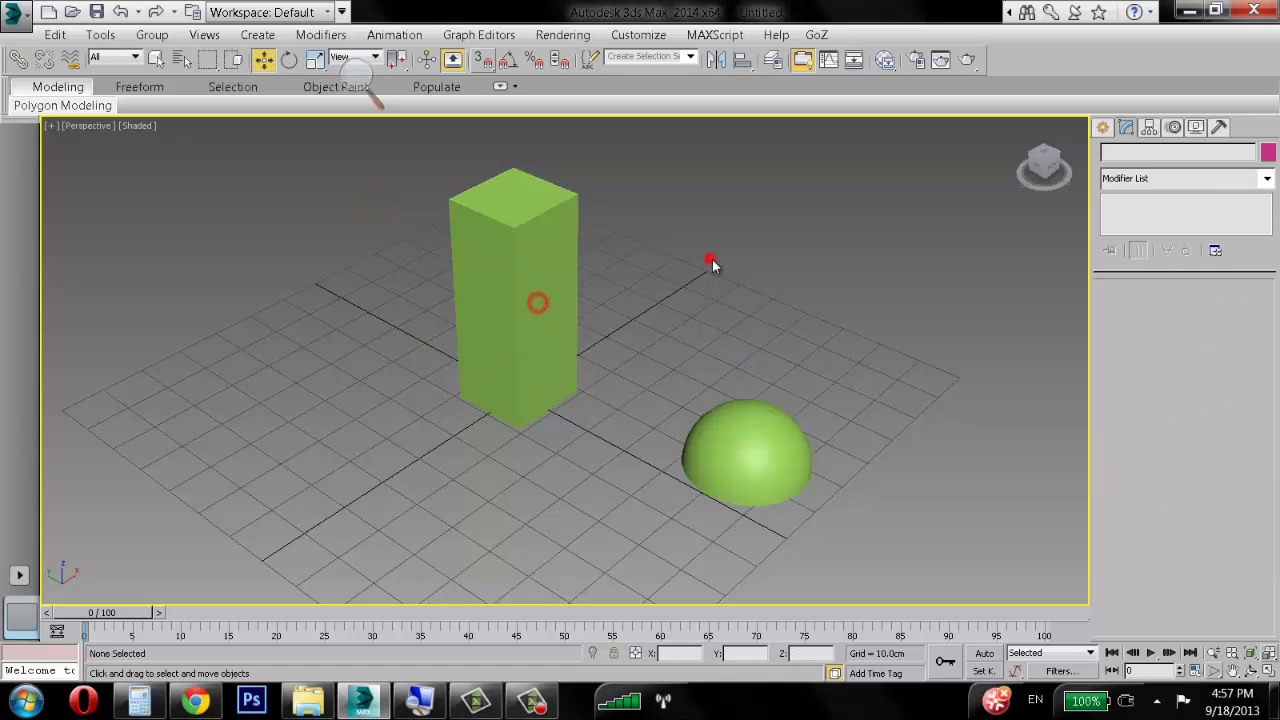
left_click(742, 62)
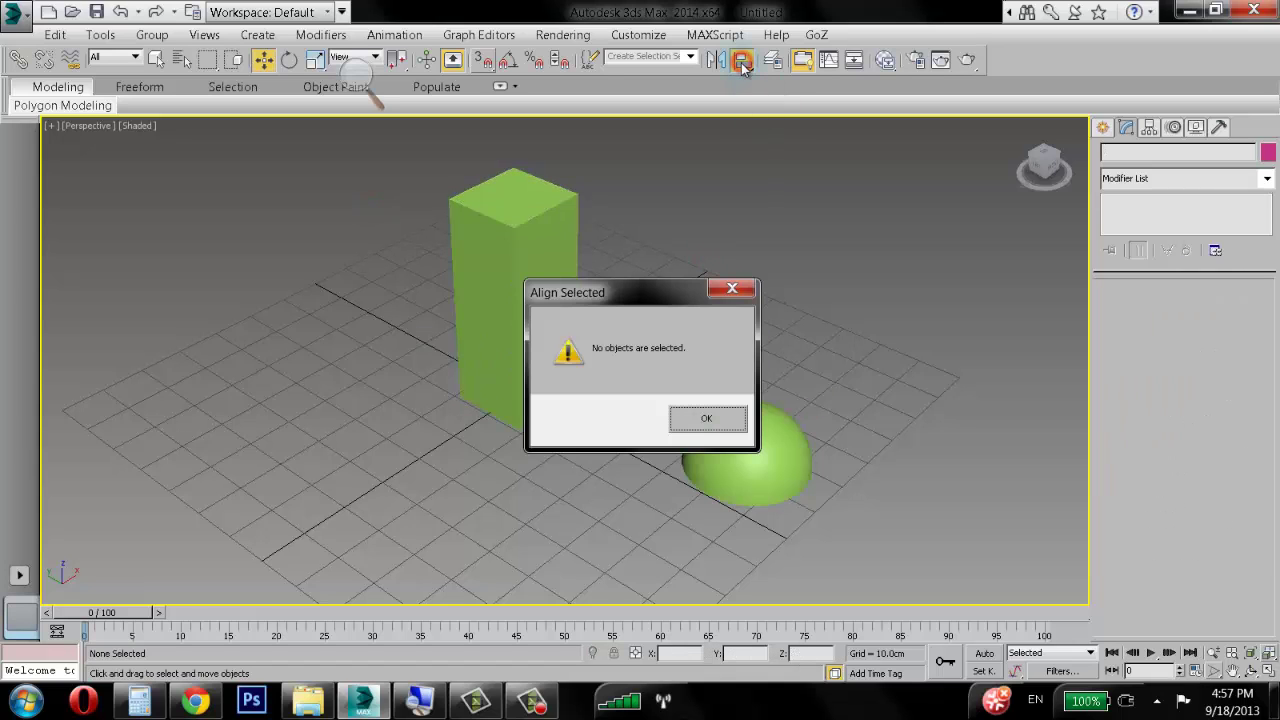
left_click(705, 415)
Step: Start aligning the half sphere to the box and move the Align Selection dialog clear of the two objects
left_click(741, 441)
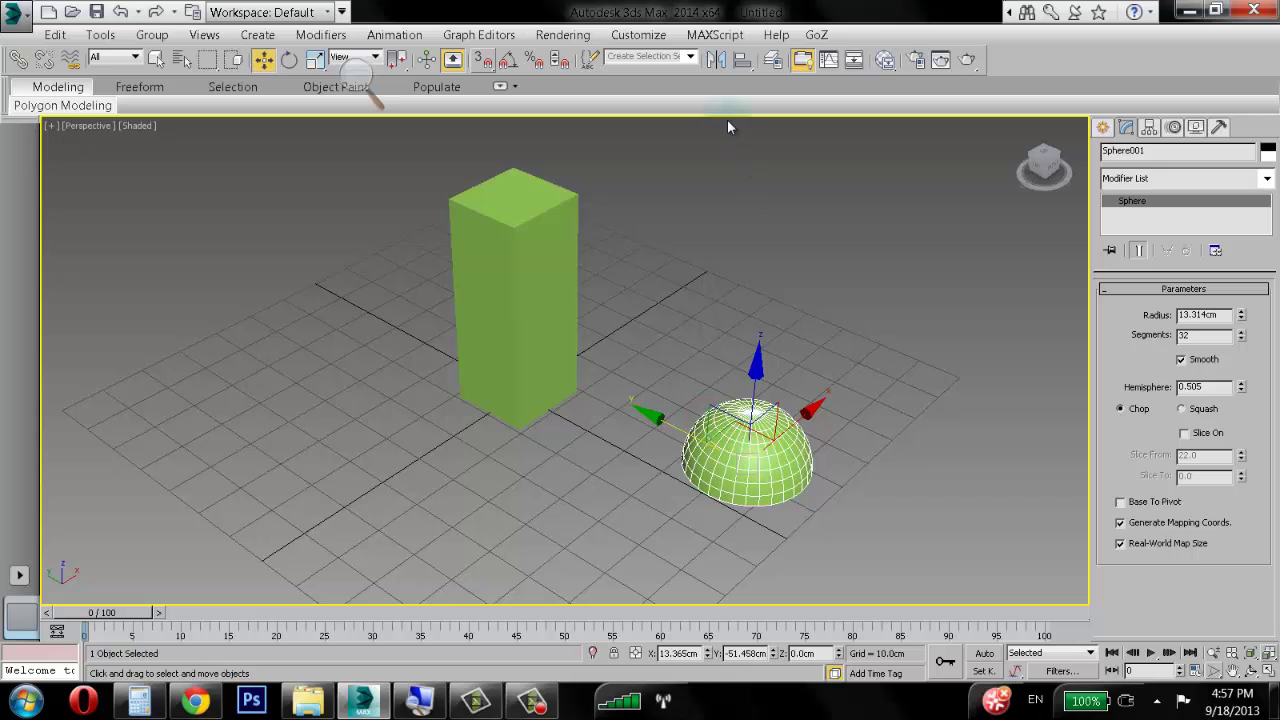
left_click(744, 62)
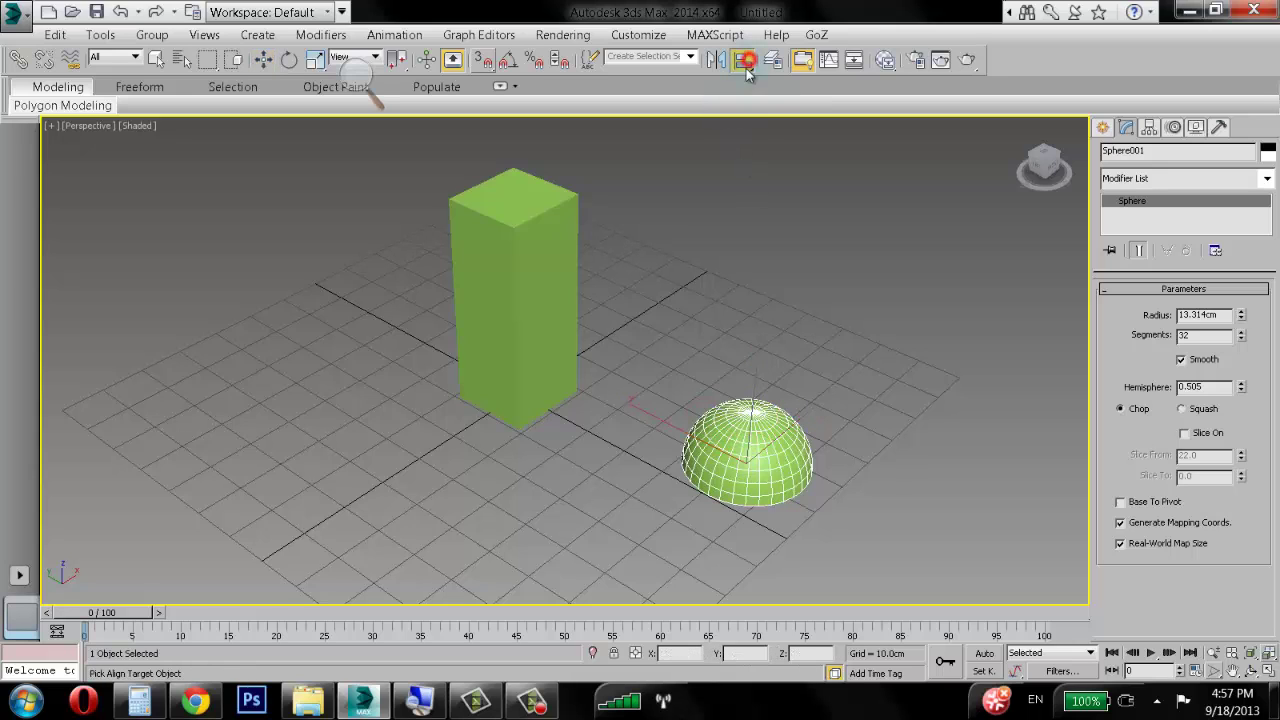
left_click(509, 232)
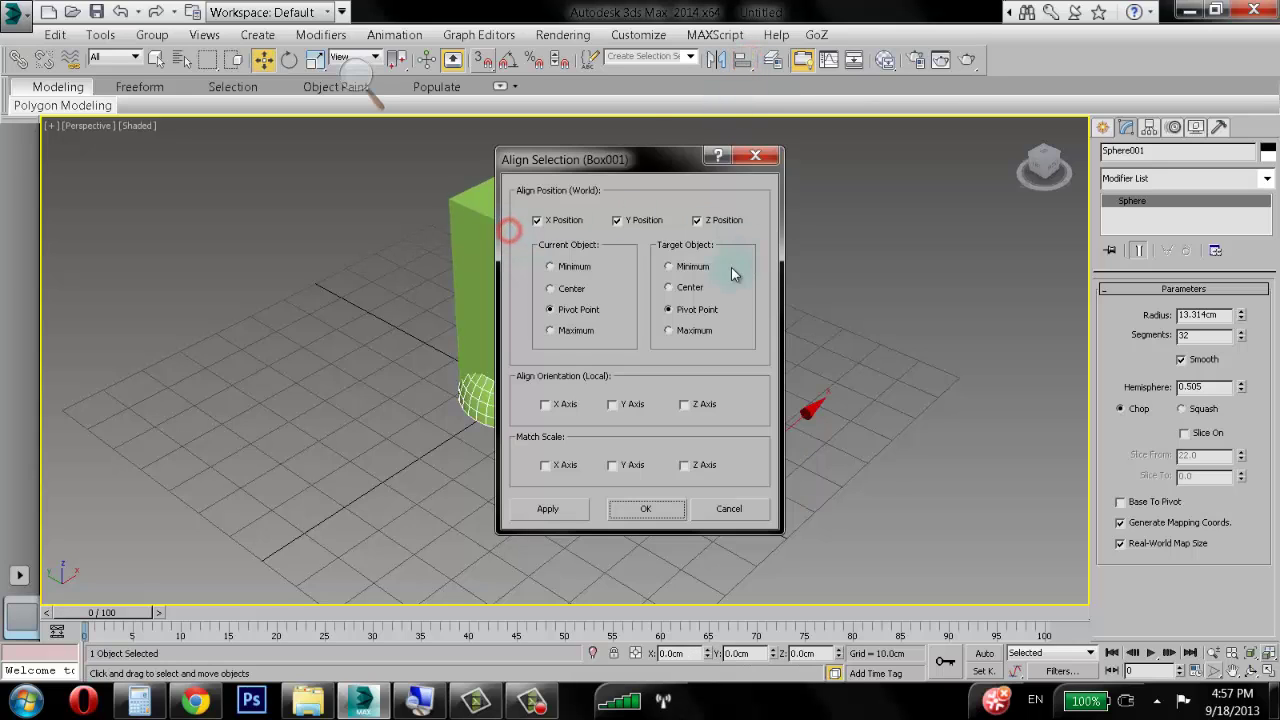
left_click_drag(620, 160, 853, 143)
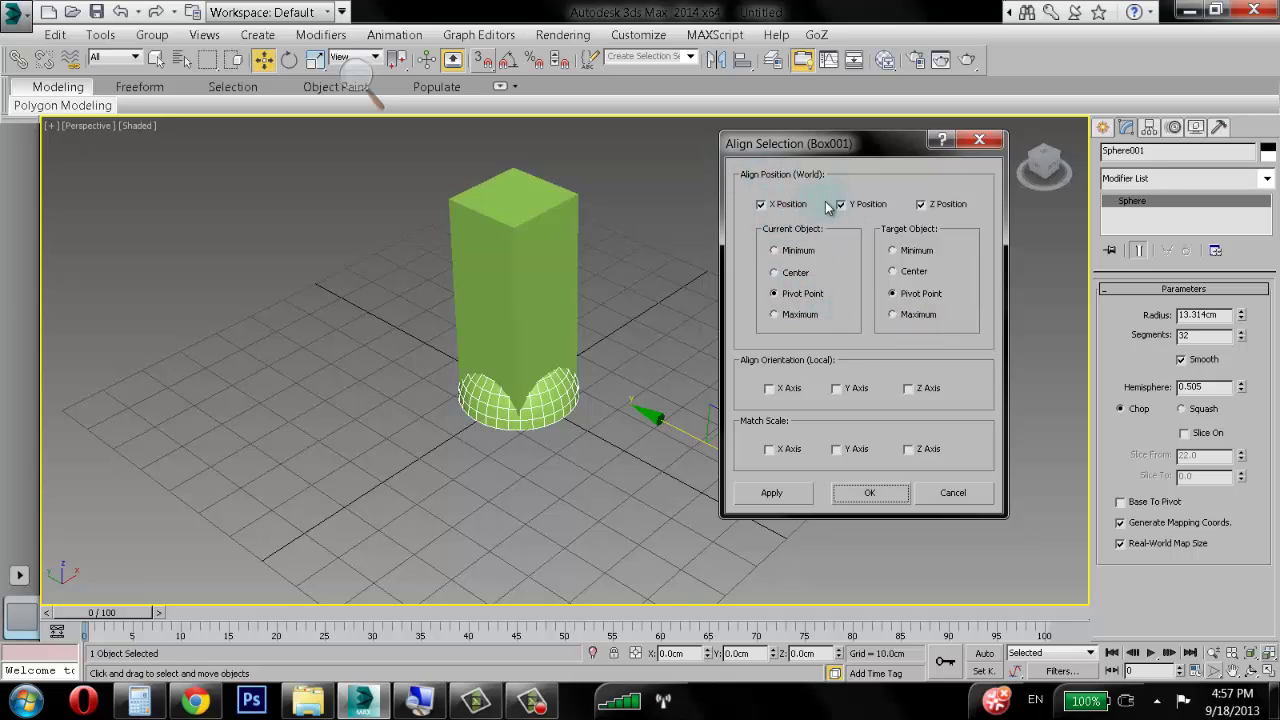
Step: Preview the pivot-to-pivot alignment on Z only, Y only and X only, then re-enable all three position axes
left_click(762, 205)
left_click(841, 205)
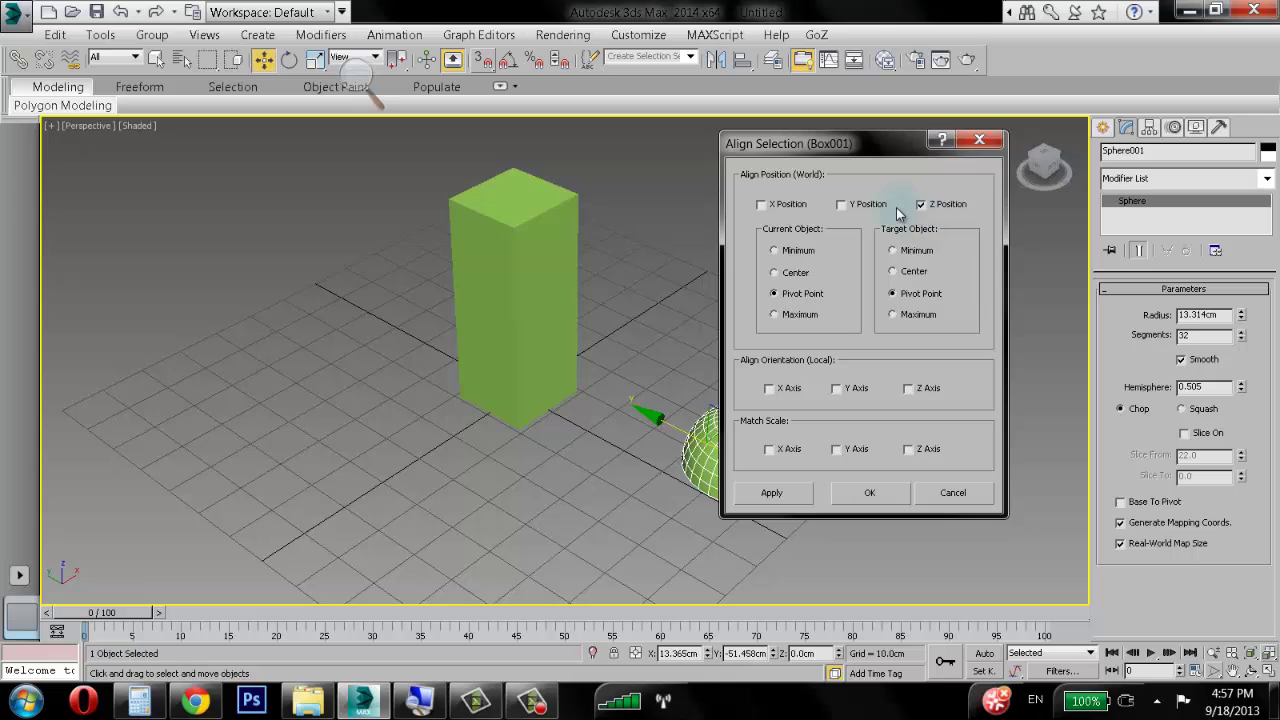
left_click(877, 205)
left_click(925, 204)
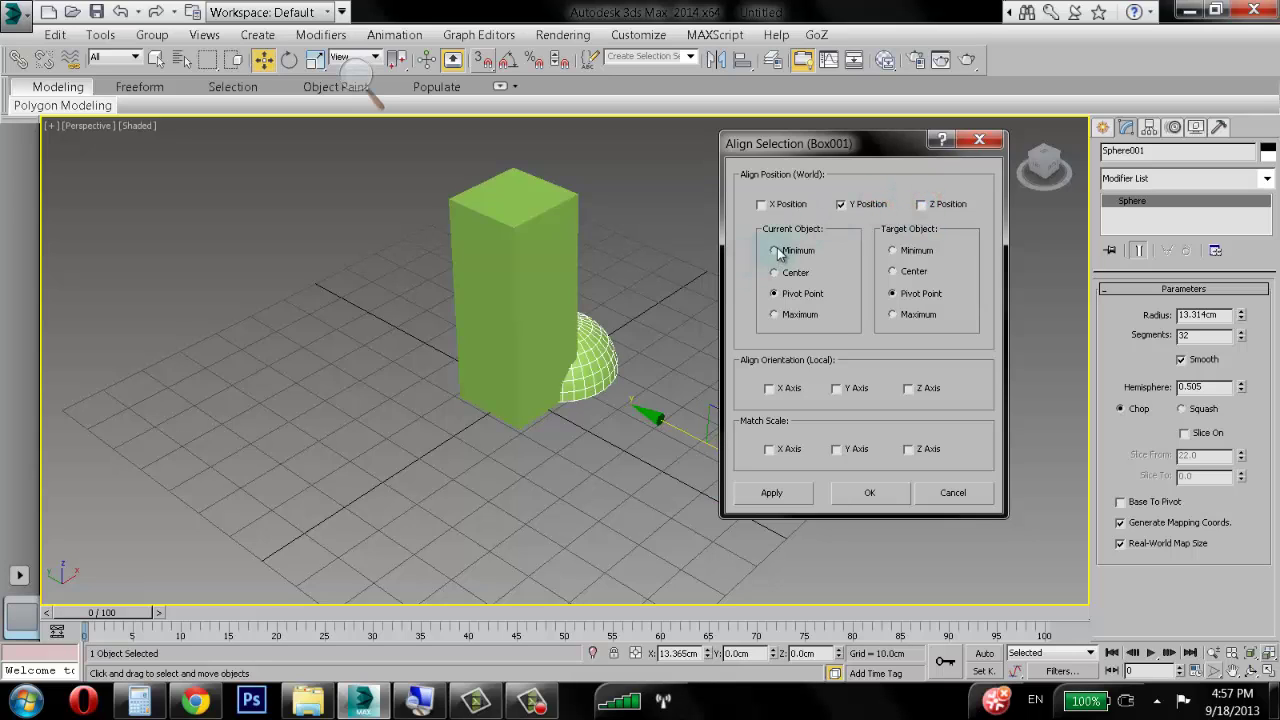
left_click(762, 204)
left_click(841, 204)
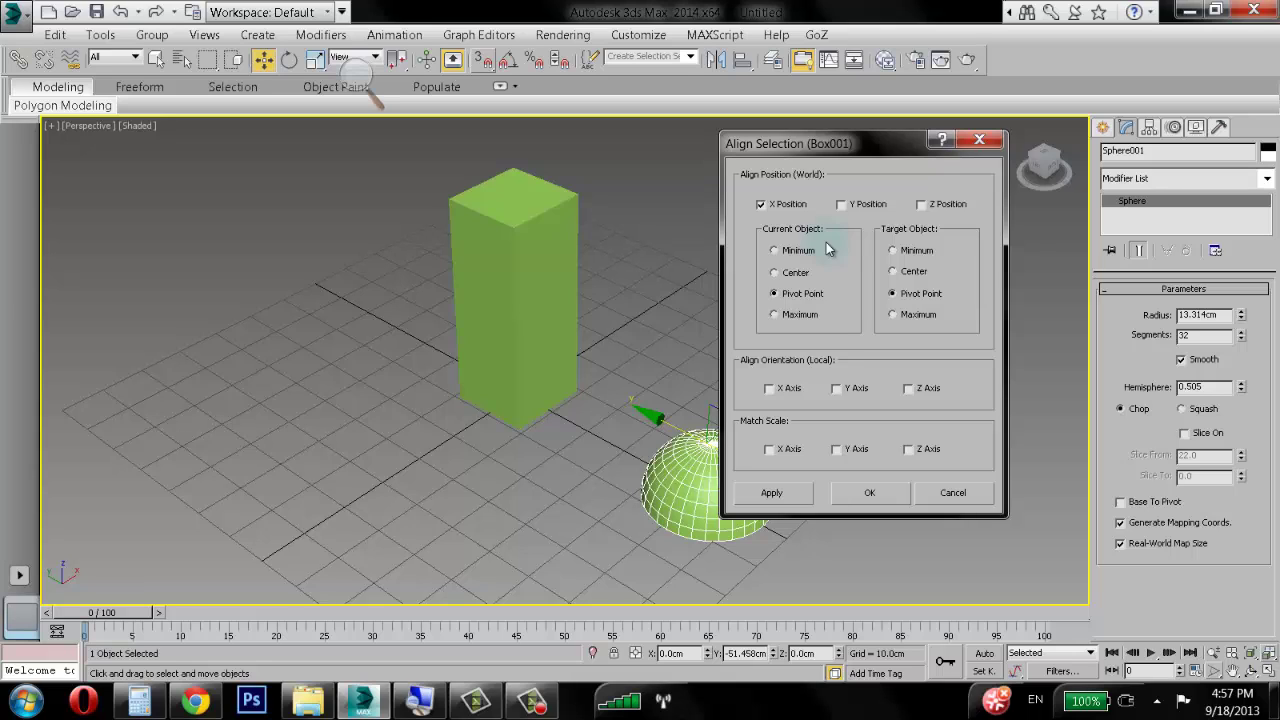
left_click(858, 204)
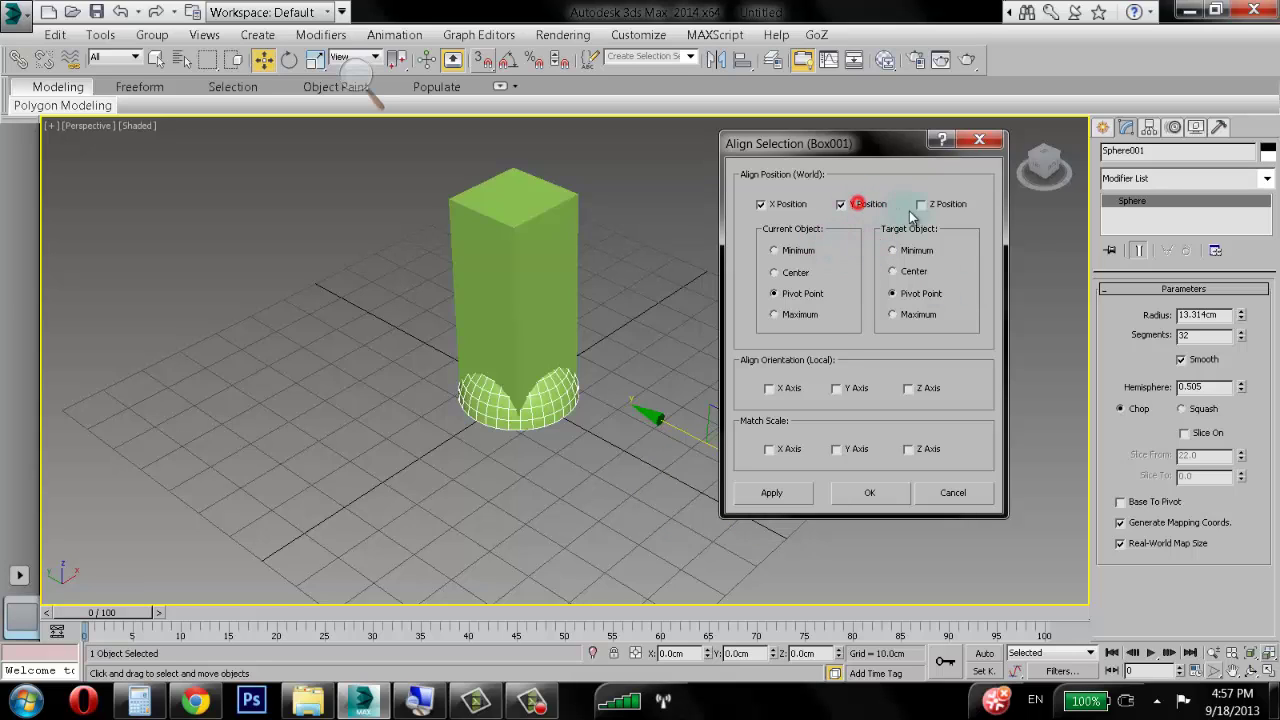
left_click(922, 204)
Step: Preview the half sphere's Minimum and then its Center aligned to the box's Maximum
left_click(790, 251)
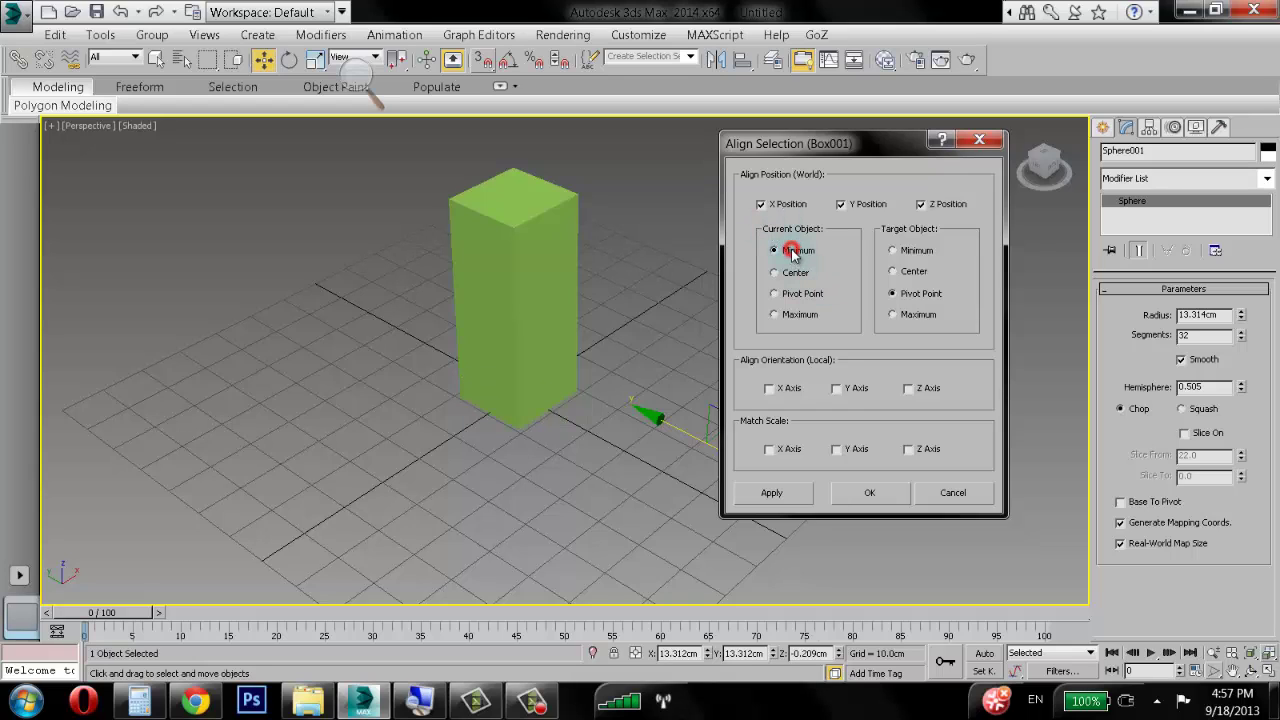
left_click(909, 315)
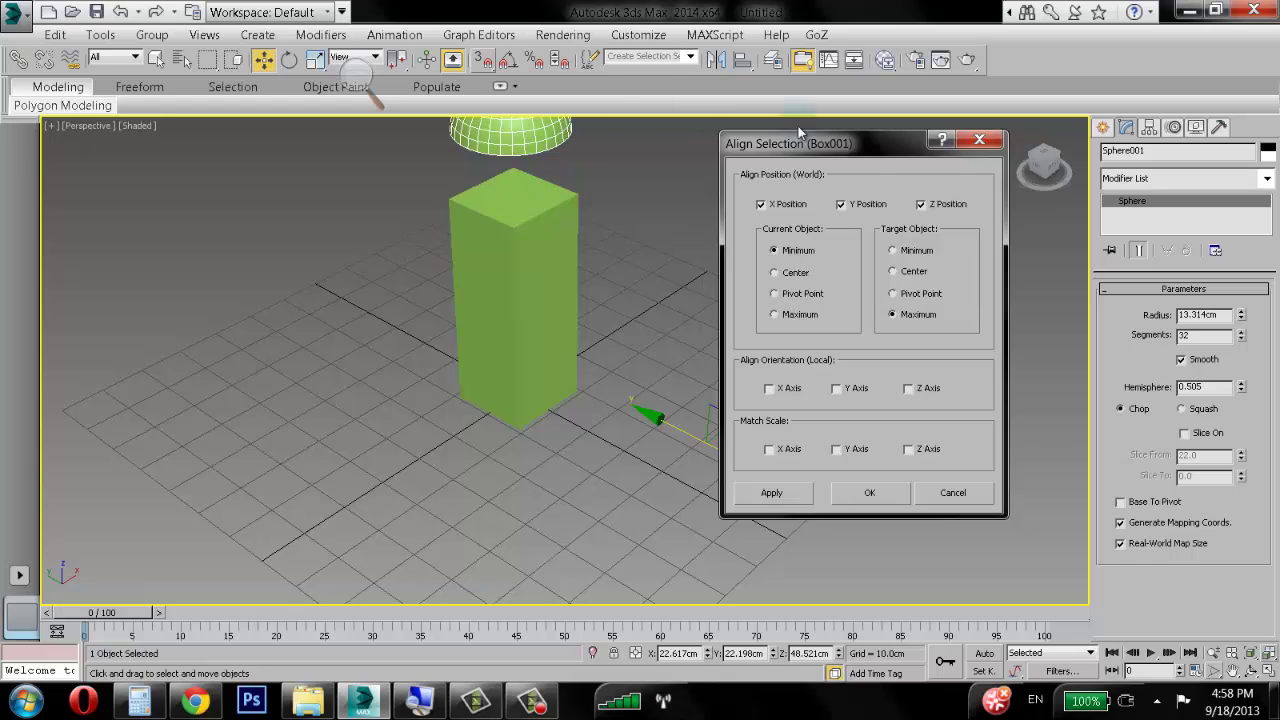
left_click(802, 276)
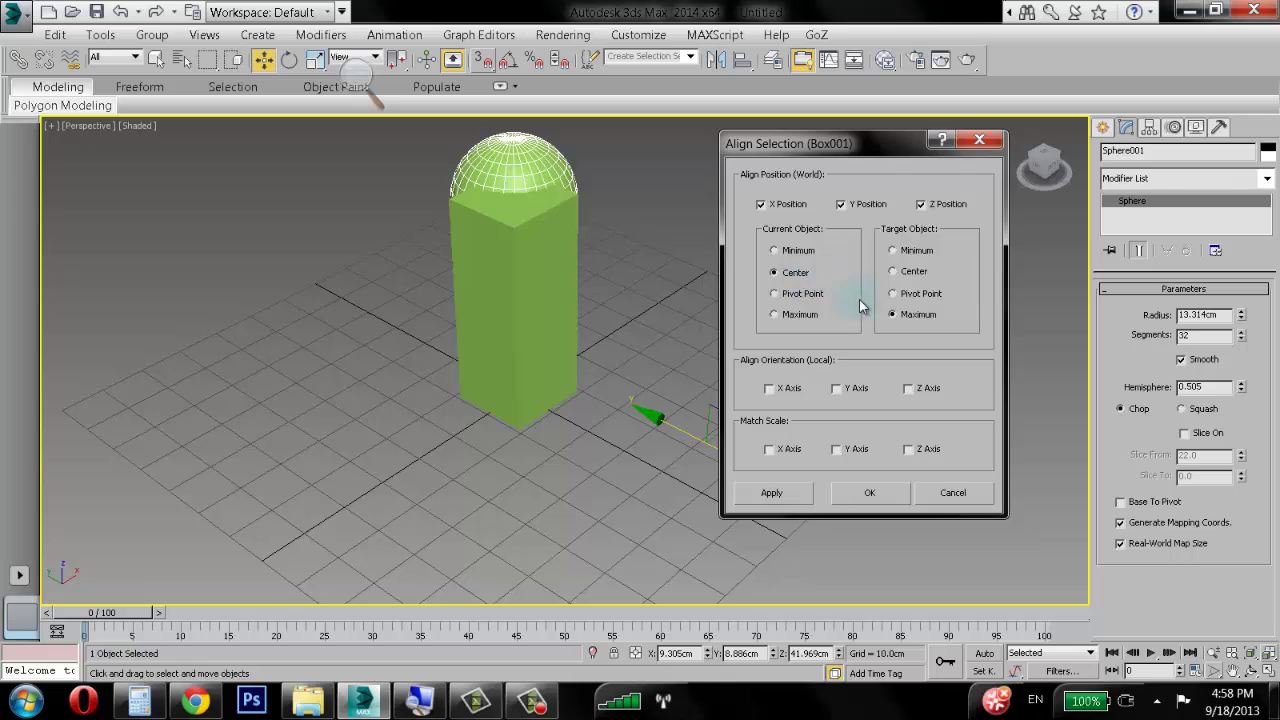
Step: Switch the X, Y and Z positions off and back on to compare the Center-to-Maximum alignment per axis
left_click(787, 205)
left_click(848, 205)
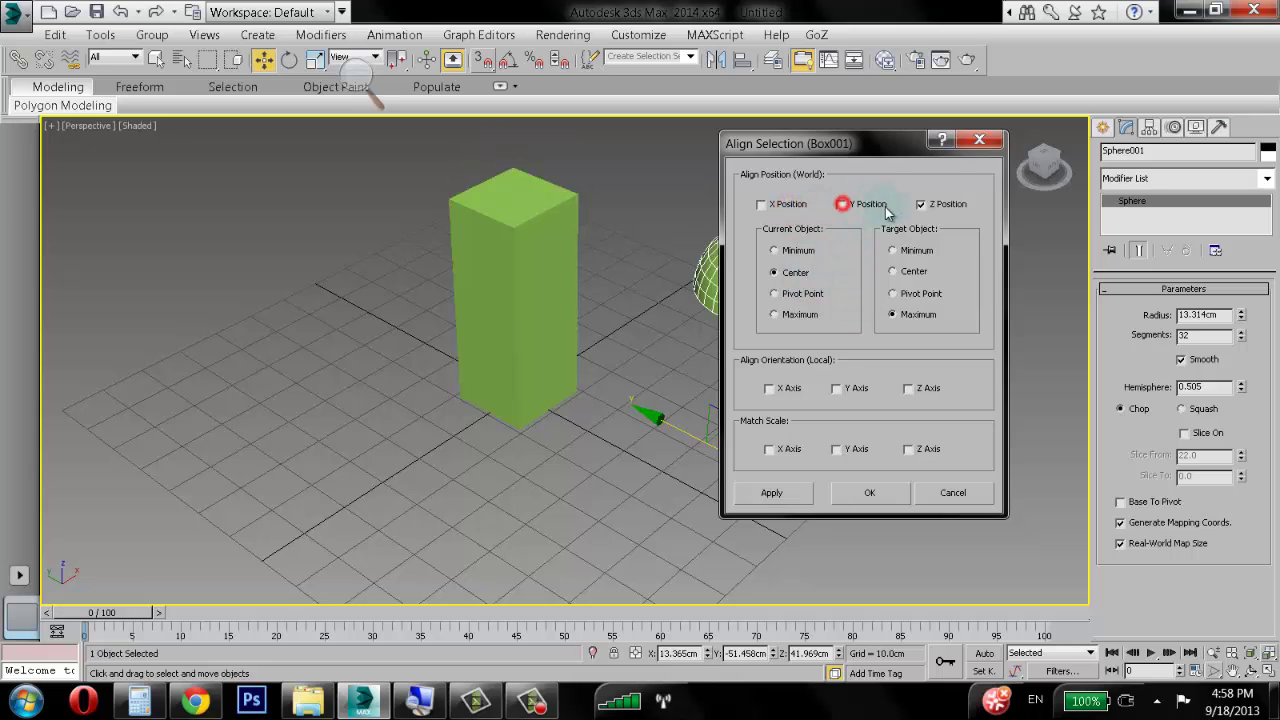
left_click(930, 204)
left_click(850, 205)
left_click(808, 206)
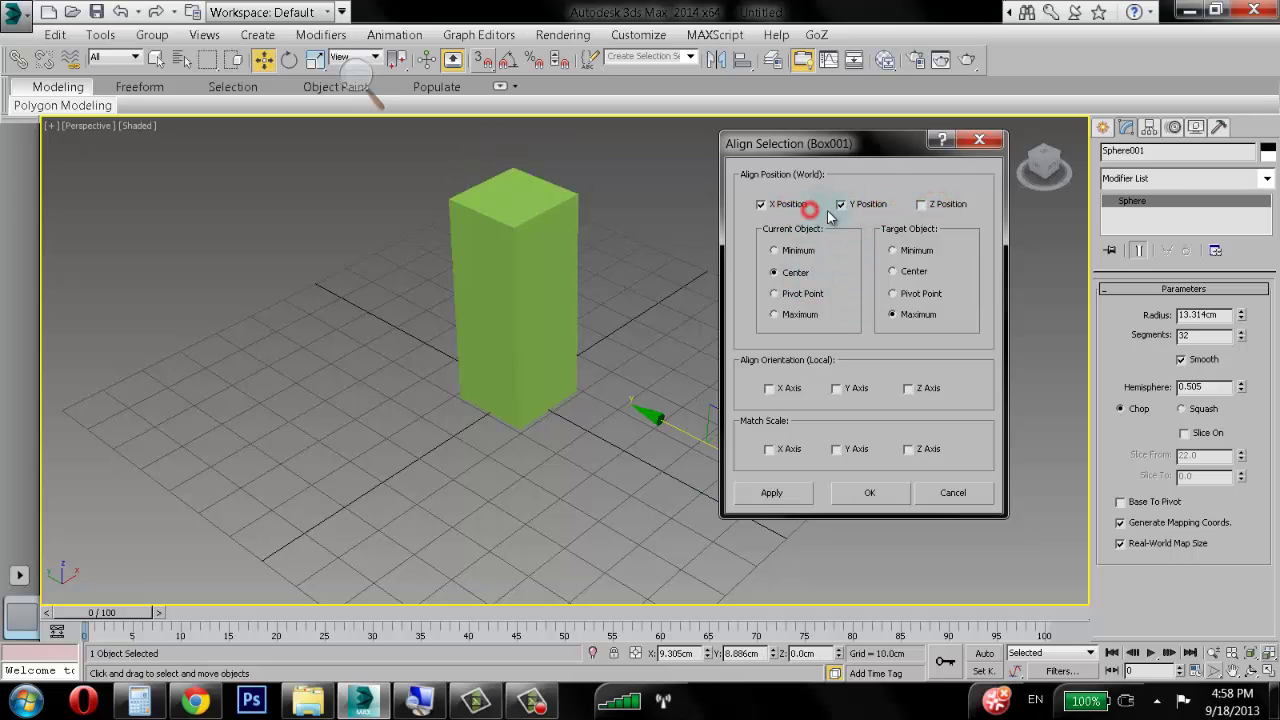
left_click(927, 205)
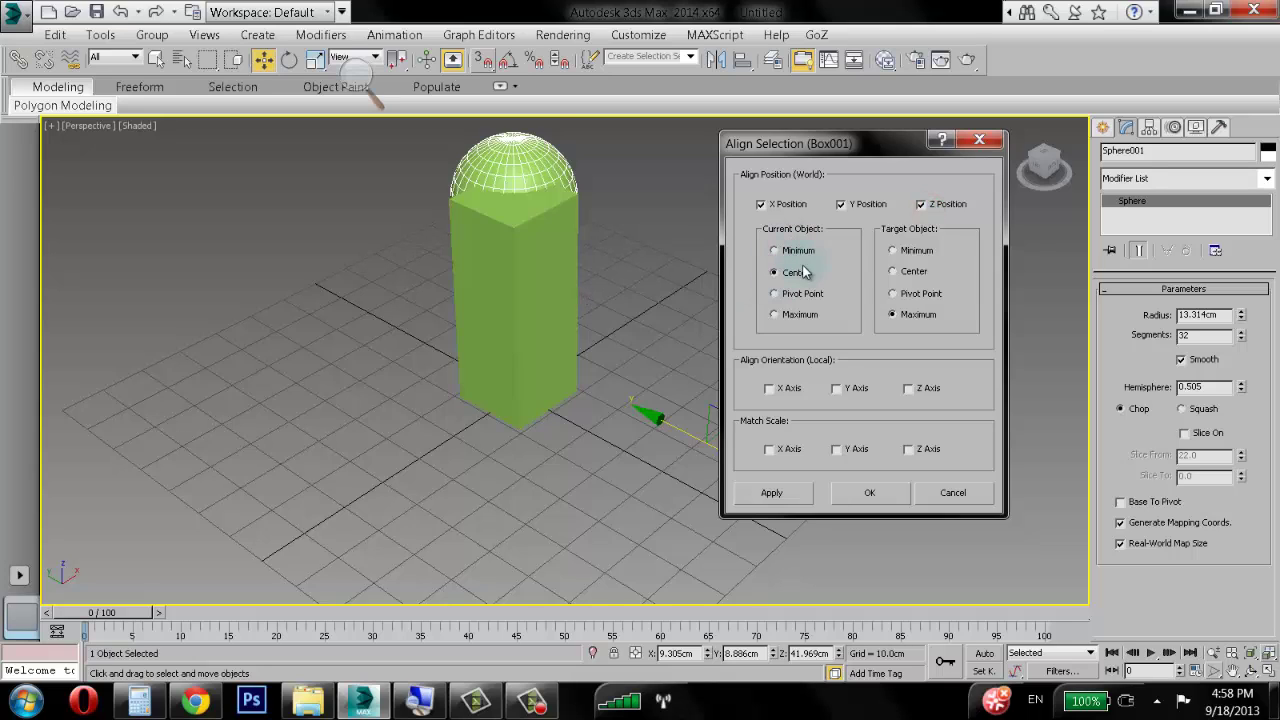
Step: Try Pivot Point and Maximum for the half sphere, then align it Center to Center with the box on all axes
left_click(791, 292)
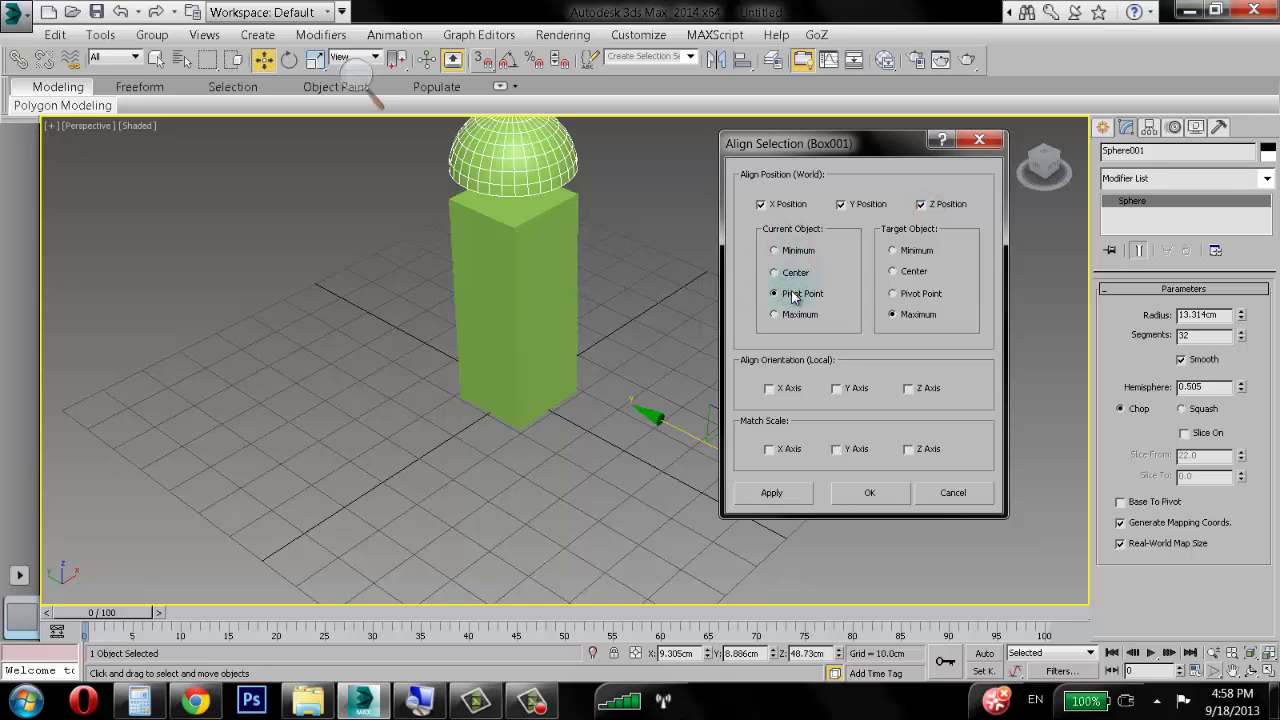
left_click(790, 315)
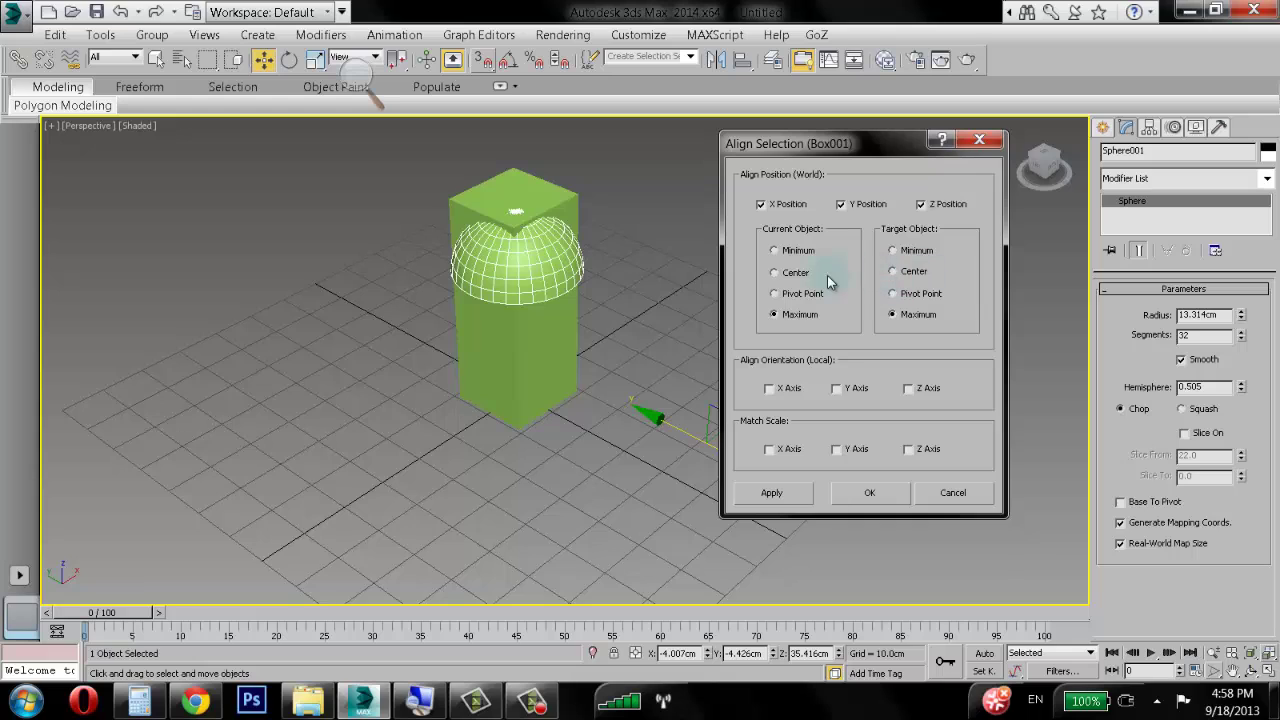
left_click(805, 275)
left_click(893, 272)
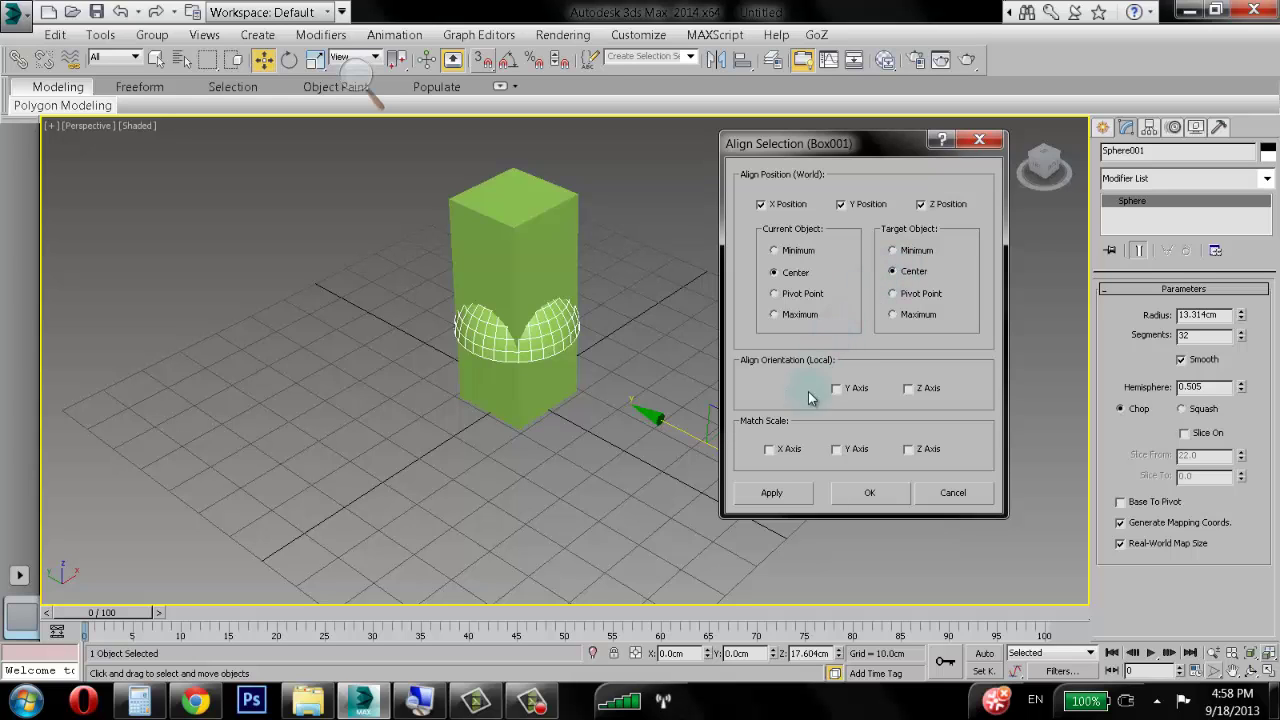
left_click(869, 493)
left_click(630, 397)
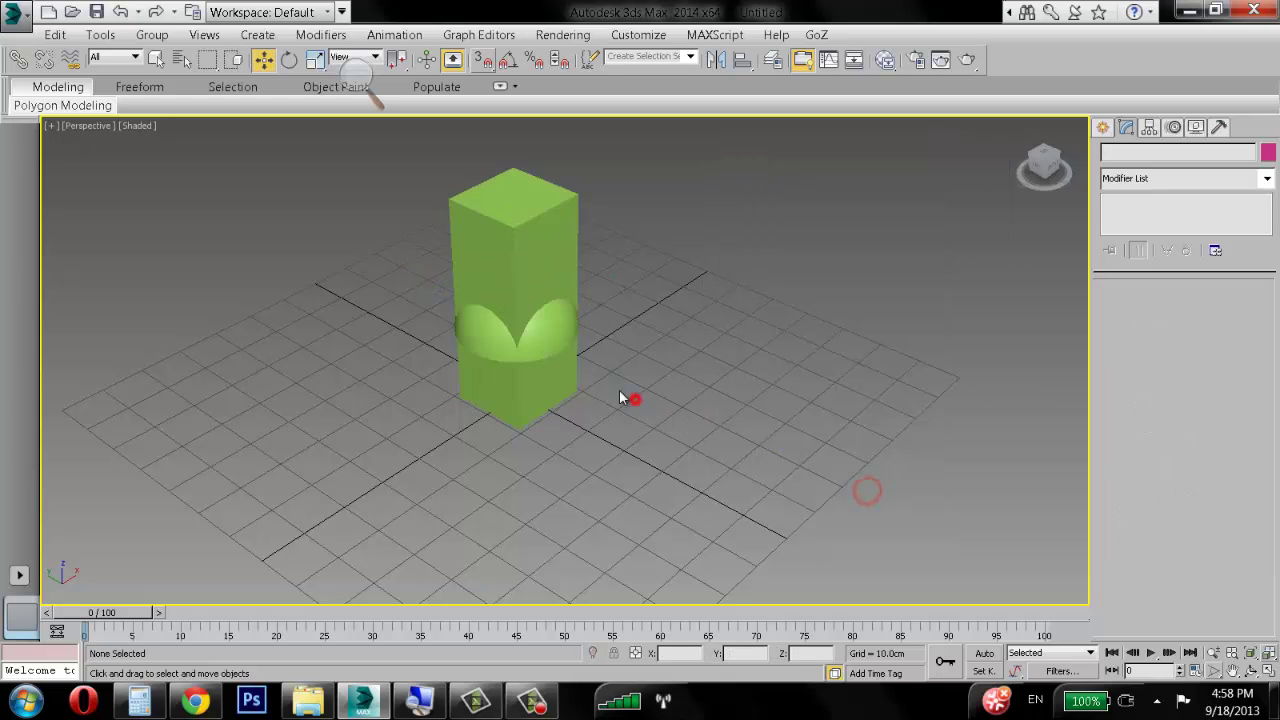
Step: Reselect the half sphere inside the box and delete it
key("ctrl+z")
middle_click_drag(598, 318, 554, 369, "alt")
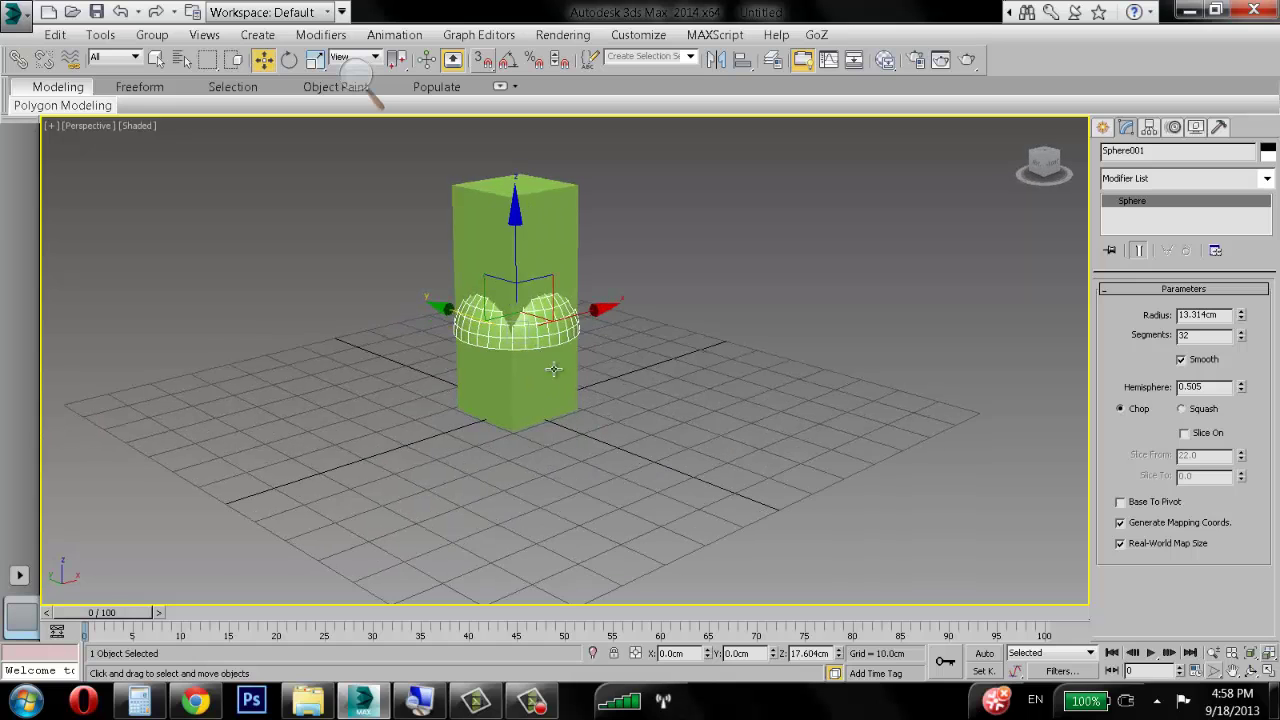
key("Delete")
Step: Try a shorter second box in front of the tall one with AutoGrid on, then delete it
middle_click_drag(611, 329, 690, 310, "alt")
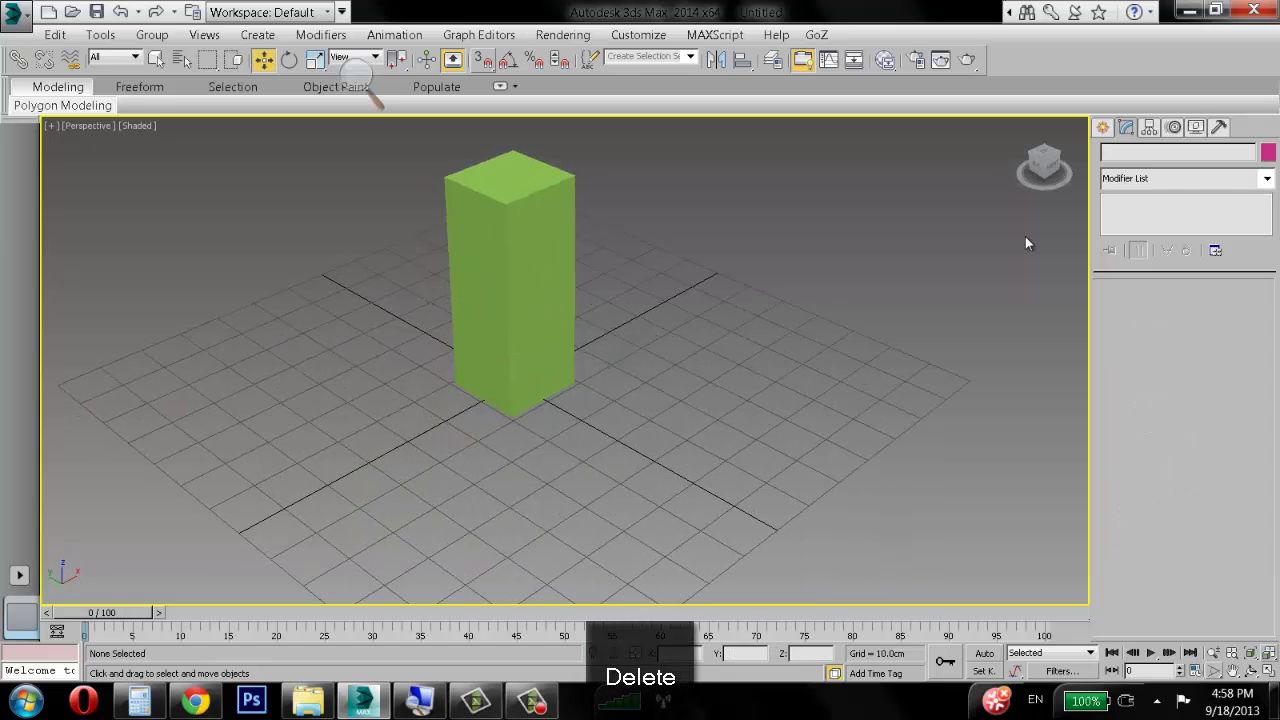
left_click(1102, 127)
left_click(1141, 246)
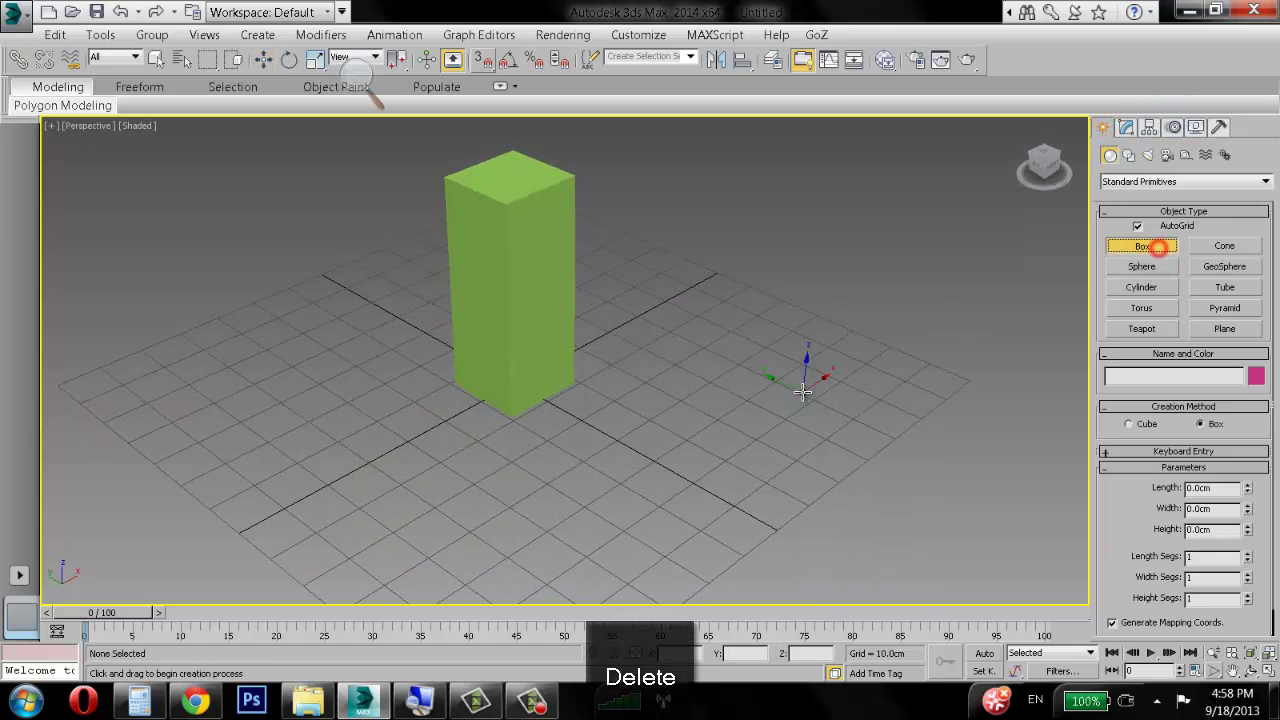
left_click_drag(732, 440, 737, 508)
left_click(789, 352)
right_click(789, 352)
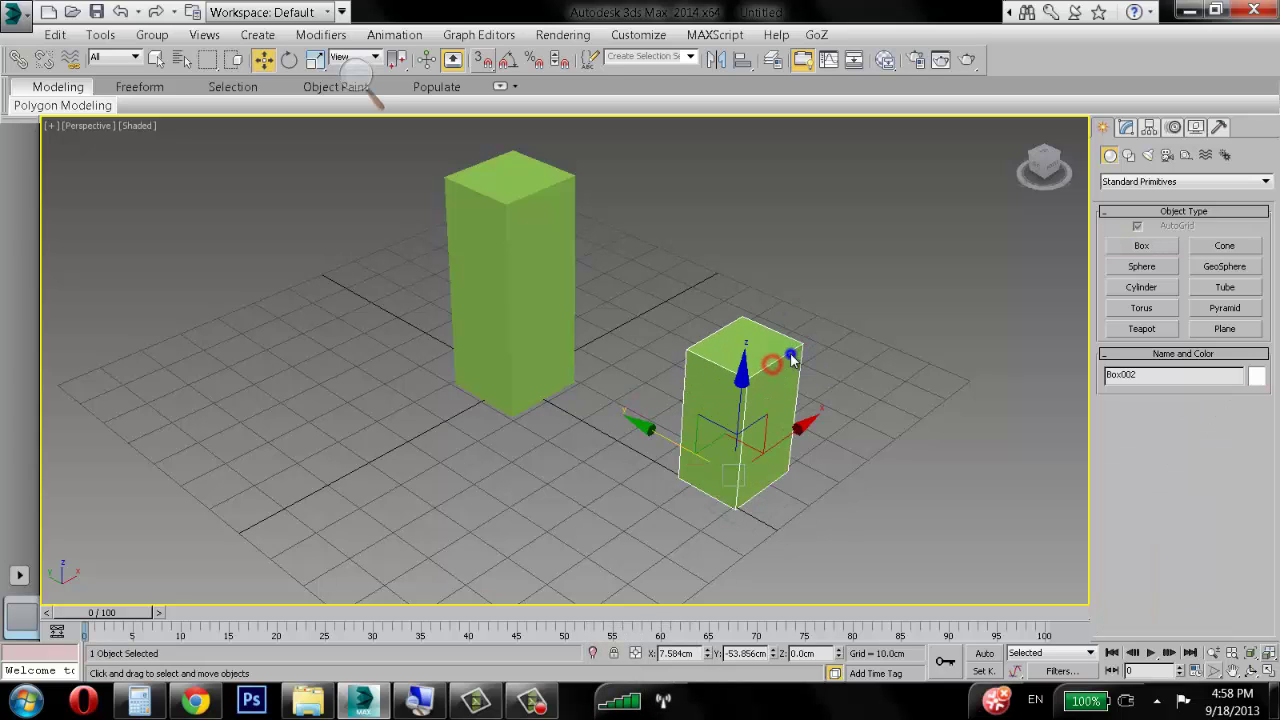
key("Delete")
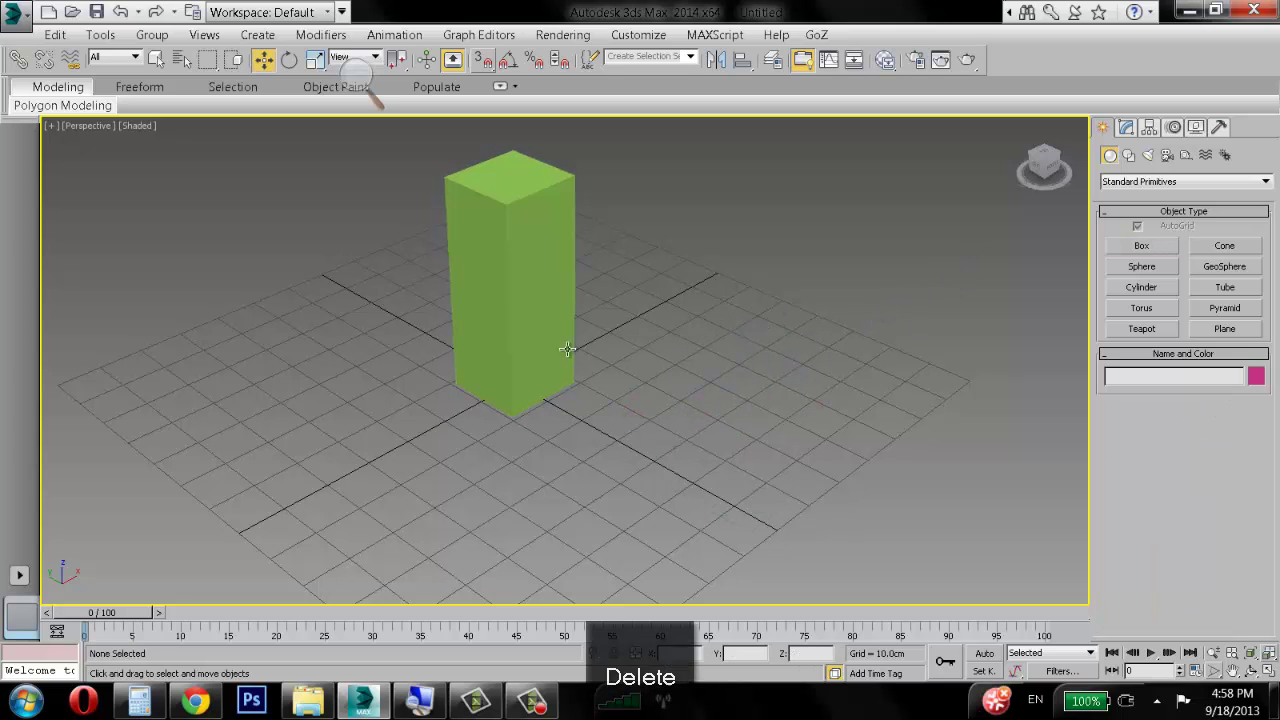
Step: Replace the tall box with a new one at the grid origin, AutoGrid off, about 19 × 19 × 46 cm
left_click(560, 334)
key("Delete")
left_click(1143, 246)
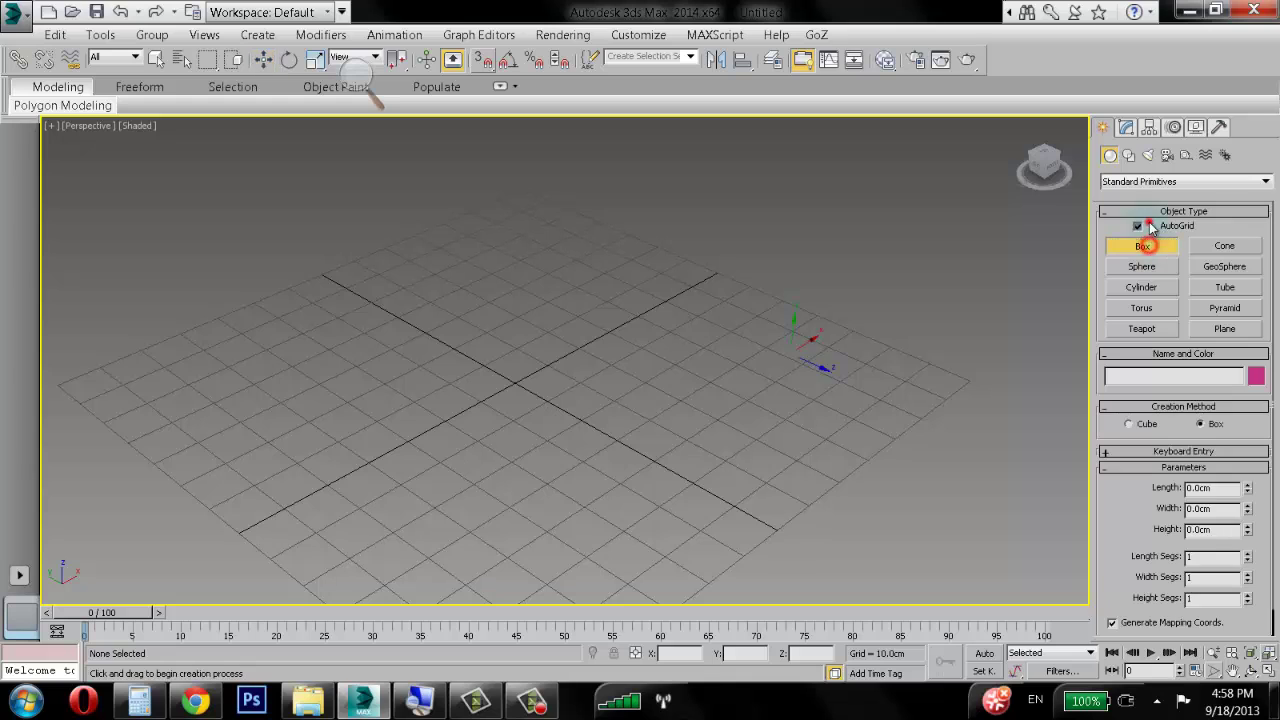
left_click_drag(518, 346, 514, 409)
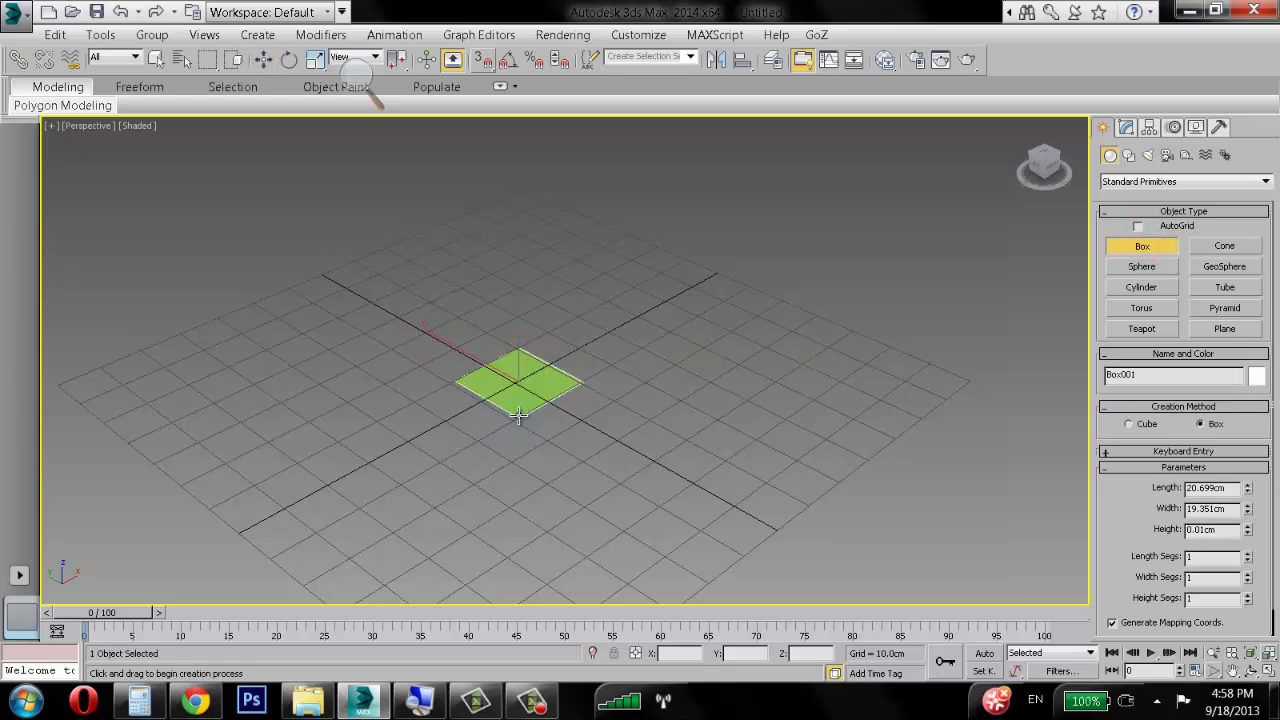
left_click(545, 212)
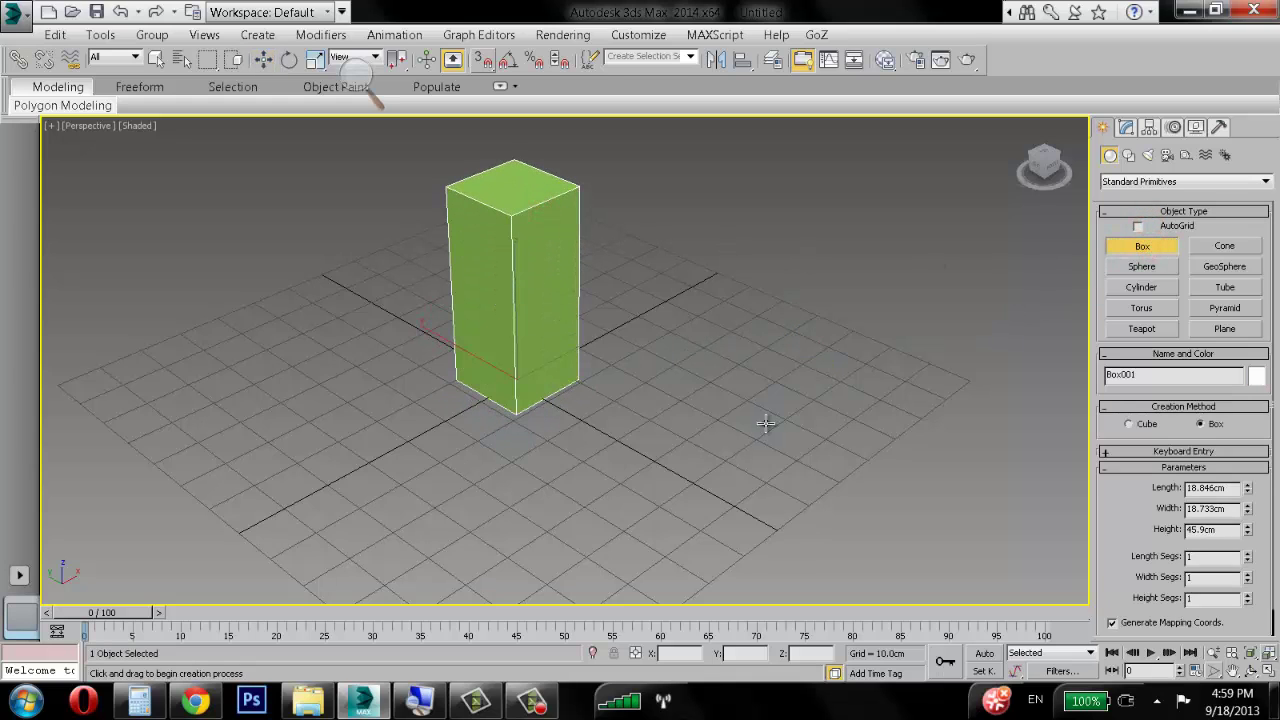
Step: Create a shorter, narrower box on the grid beside the tall box
left_click_drag(766, 425, 783, 477)
left_click(810, 362)
key("w")
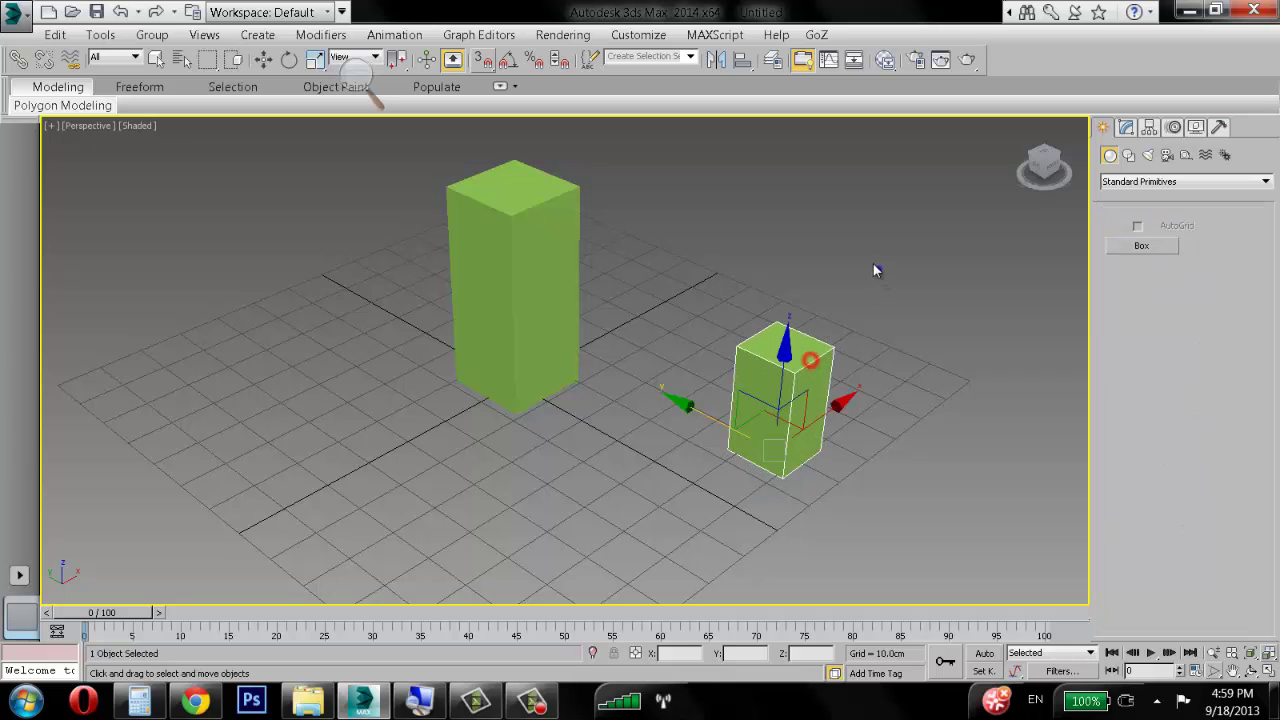
middle_click_drag(877, 269, 745, 366, "alt")
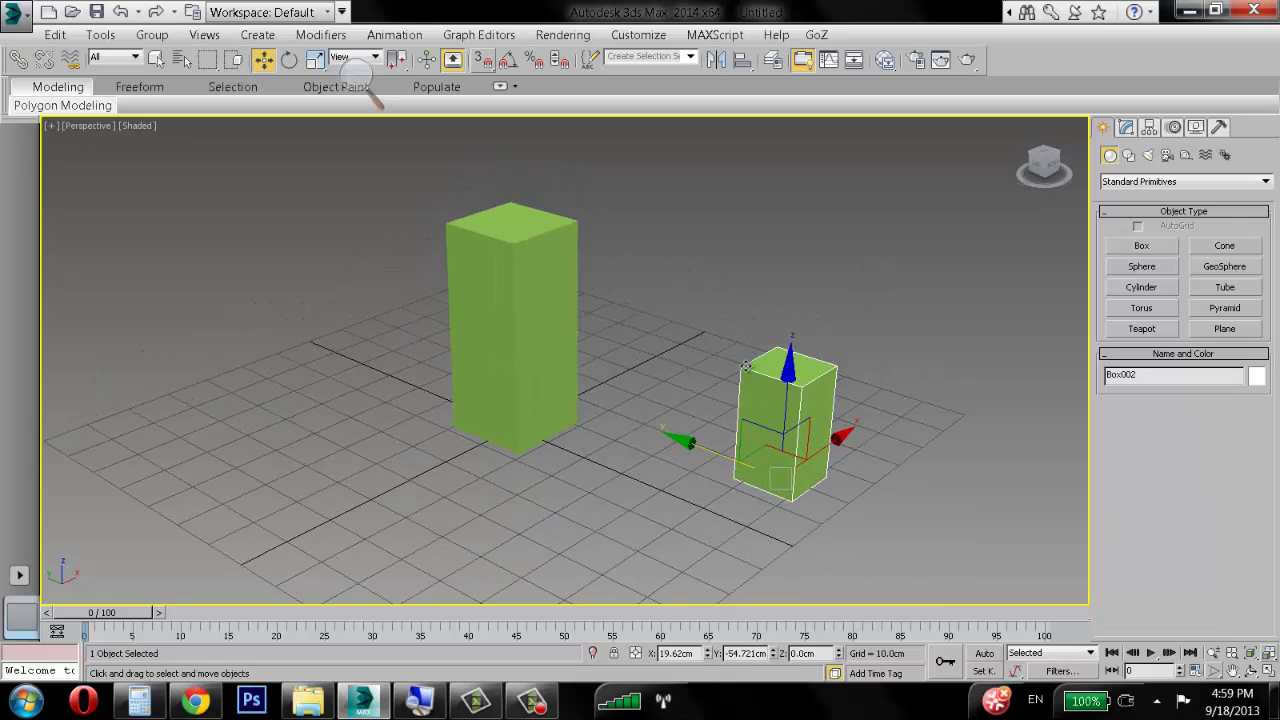
left_click(733, 280)
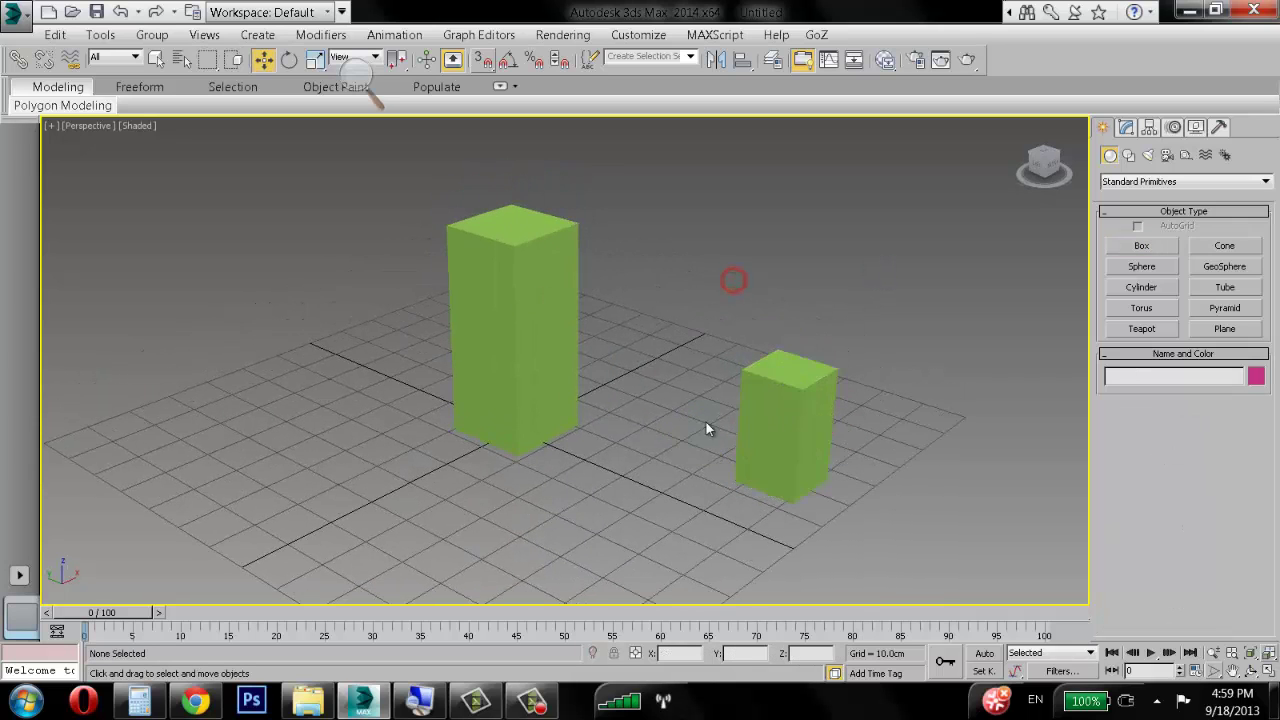
Step: Align the small box to the tall one on X, Y and Z, trying Minimum and Center before matching its Pivot Point to the target's Maximum
left_click(806, 385)
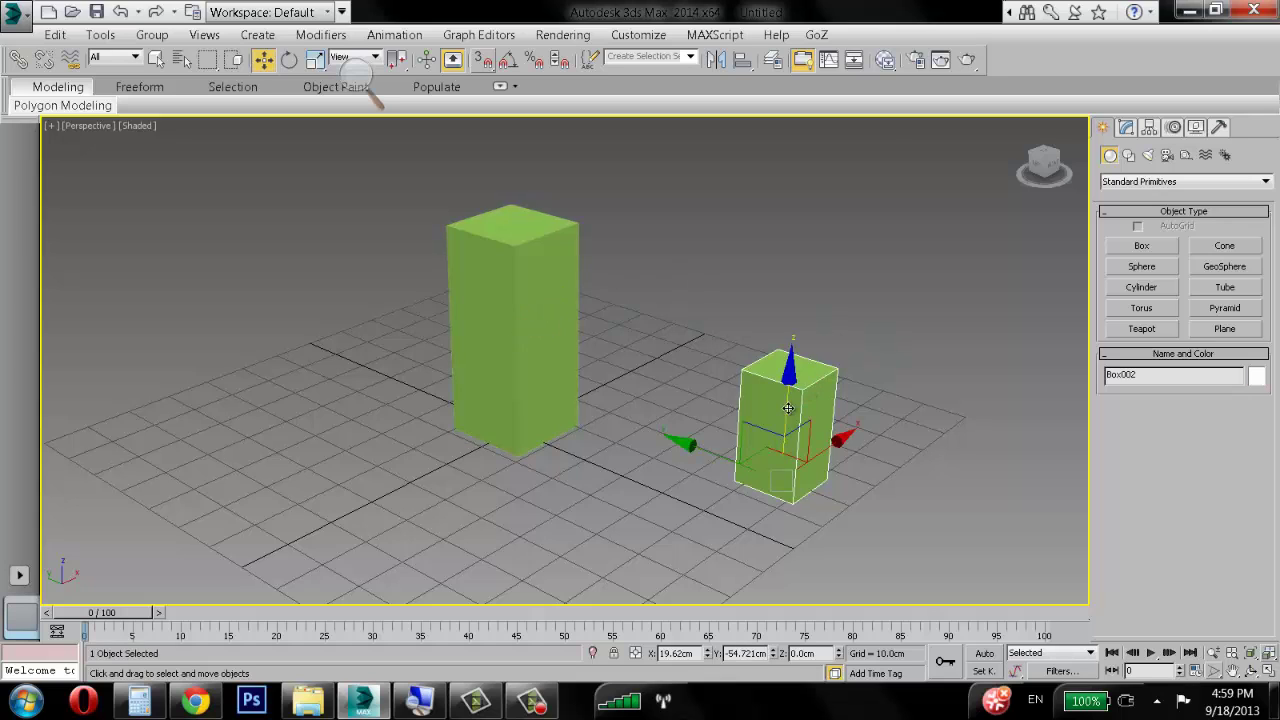
left_click(743, 59)
left_click(537, 238)
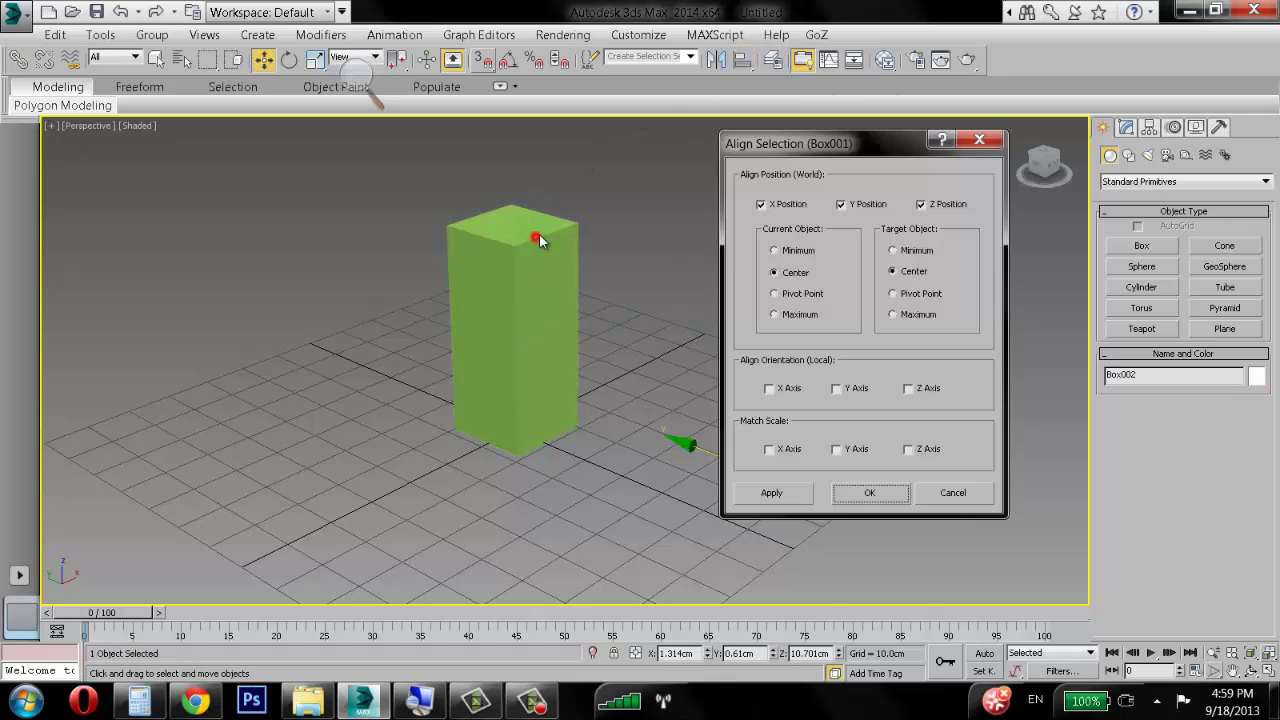
left_click(775, 251)
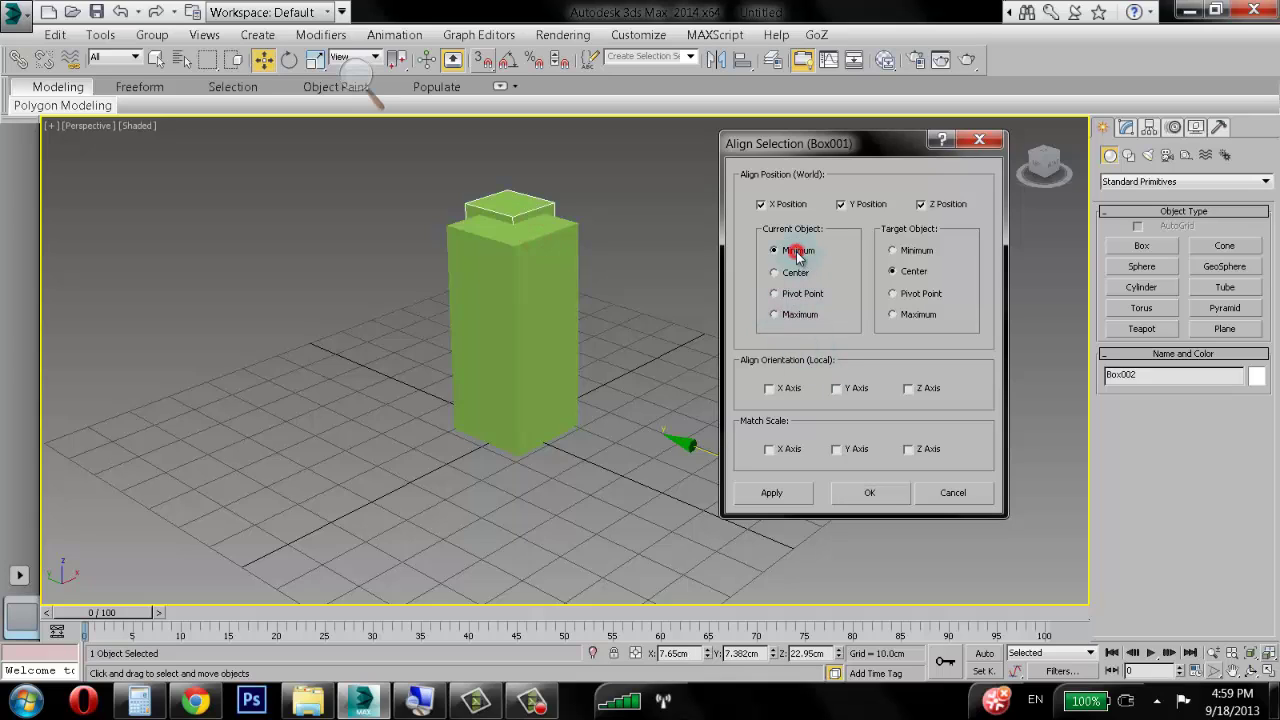
left_click(793, 273)
left_click(791, 291)
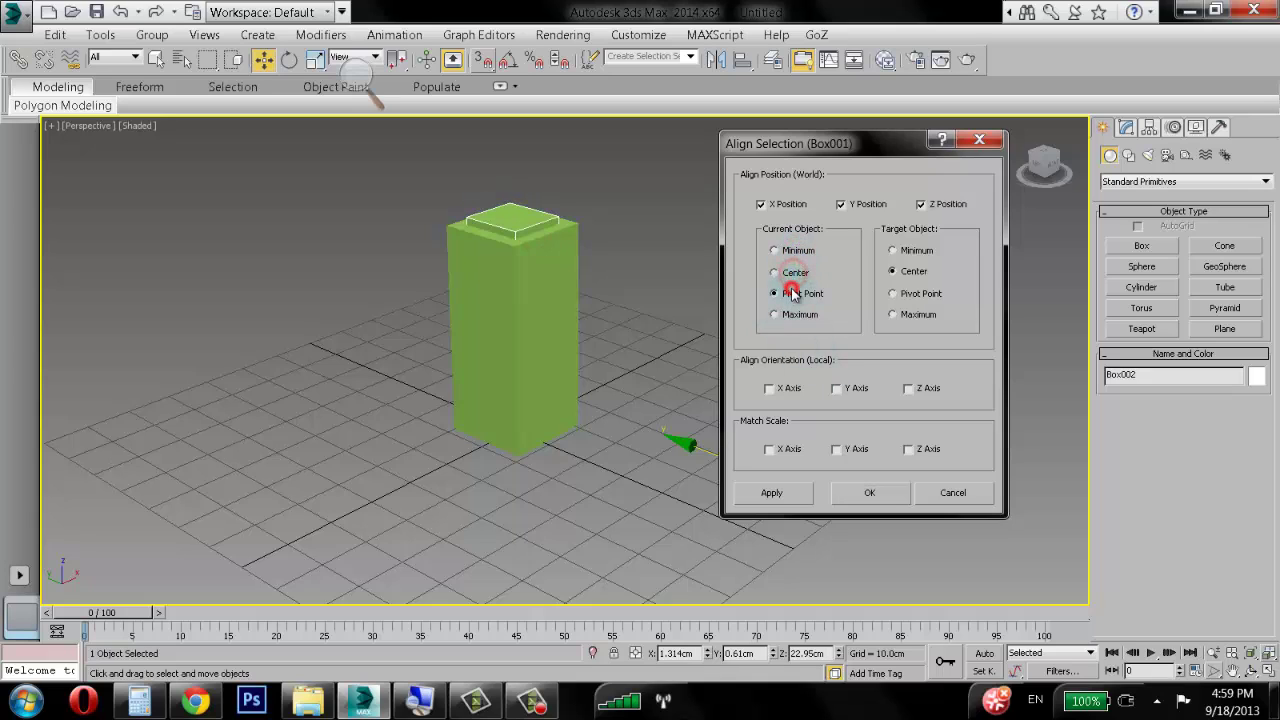
left_click(912, 316)
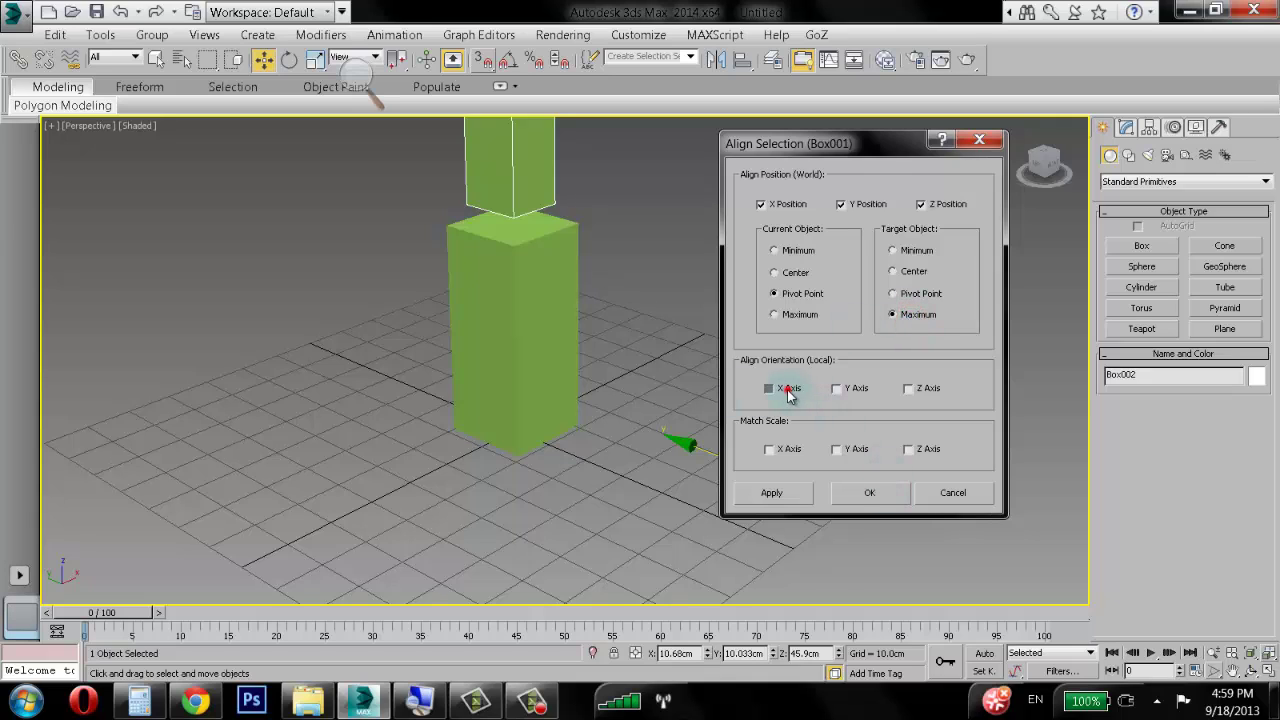
left_click(869, 492)
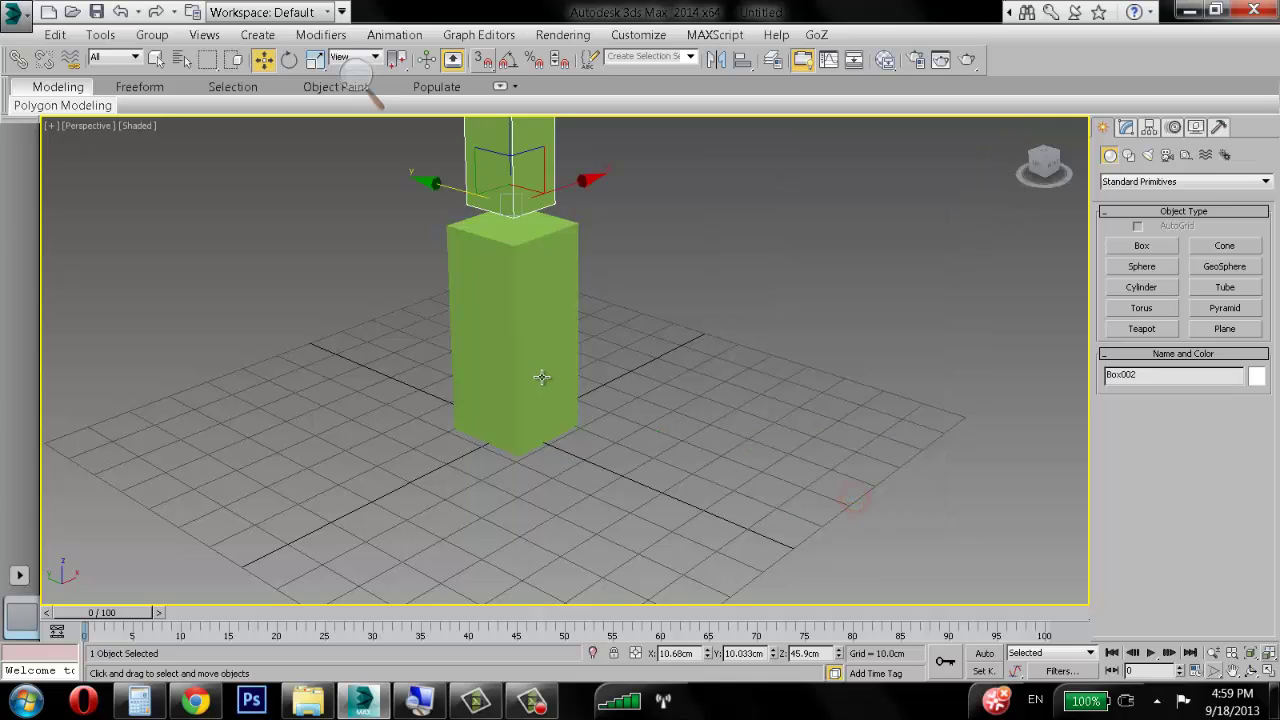
Step: Delete both boxes to empty the scene
middle_click_drag(541, 377, 471, 405, "alt")
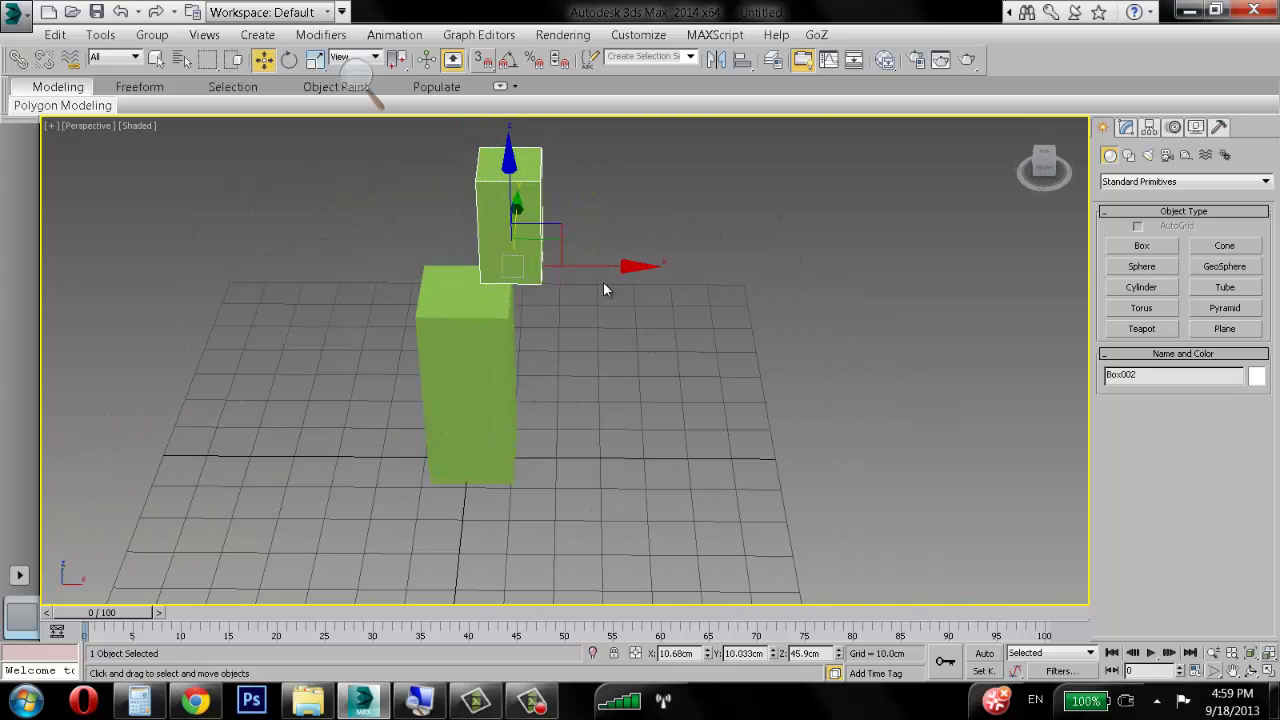
key("Delete")
left_click(430, 372)
middle_click_drag(578, 378, 690, 350, "alt")
key("Delete")
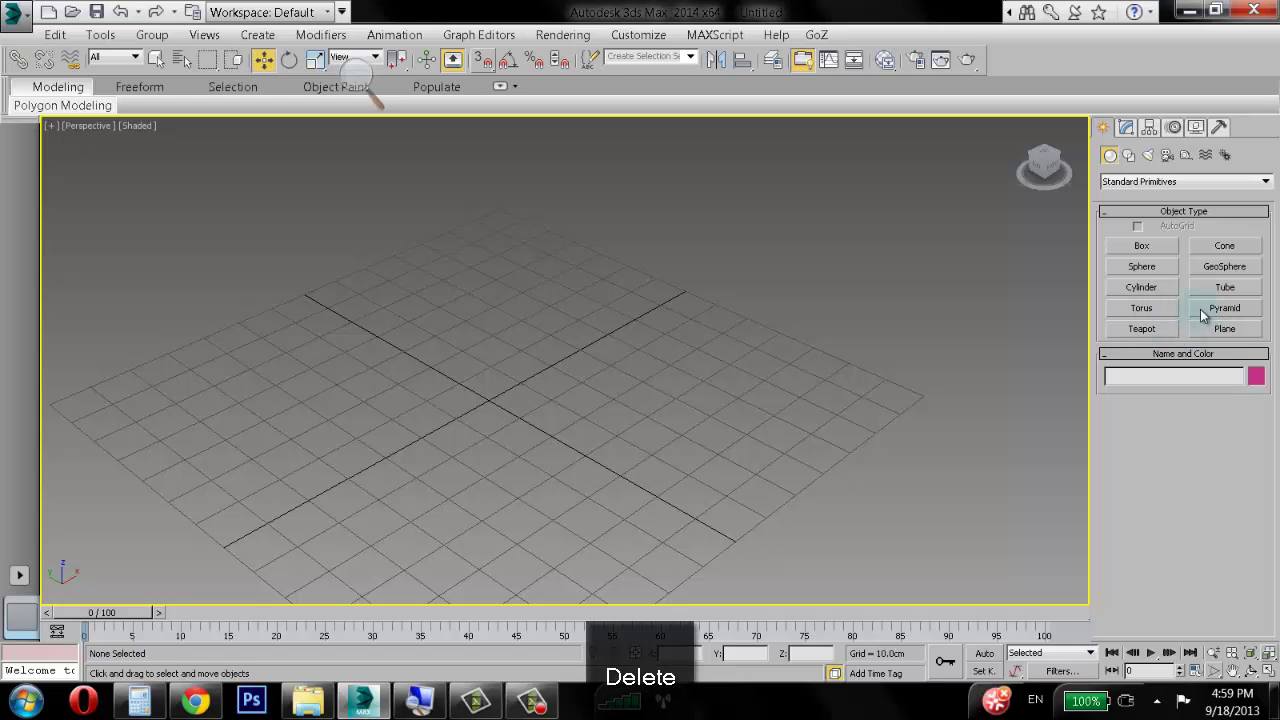
Step: Create a large sphere on the grid and a tube beside it with radii about 15 and 10 cm and height about 48 cm
left_click(1141, 266)
left_click_drag(428, 357, 681, 352)
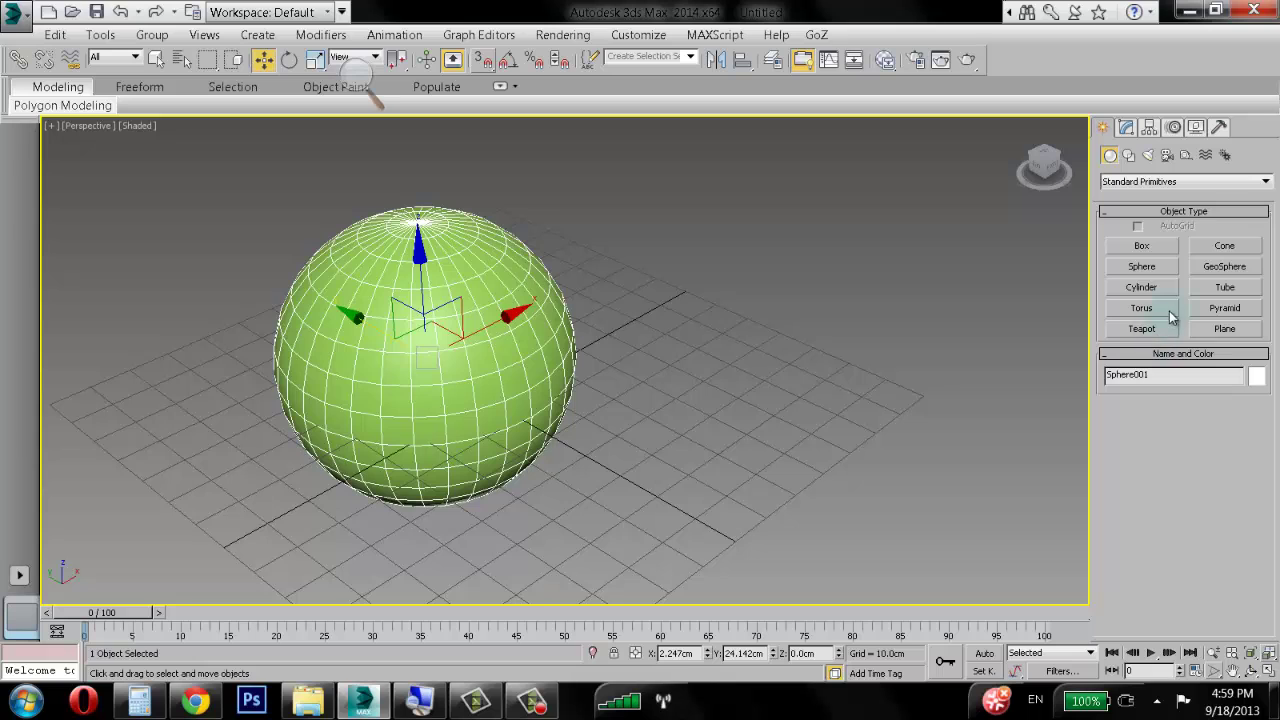
left_click(1226, 289)
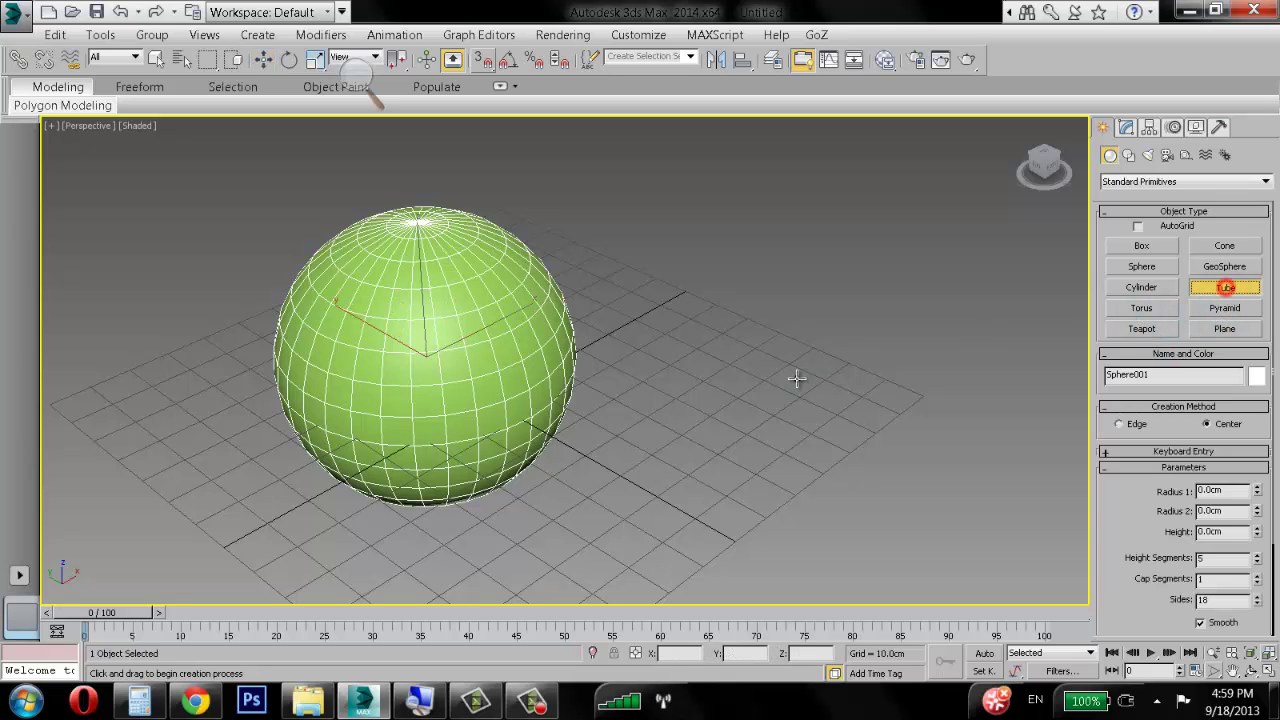
left_click_drag(759, 401, 805, 416)
left_click(795, 408)
left_click(833, 195)
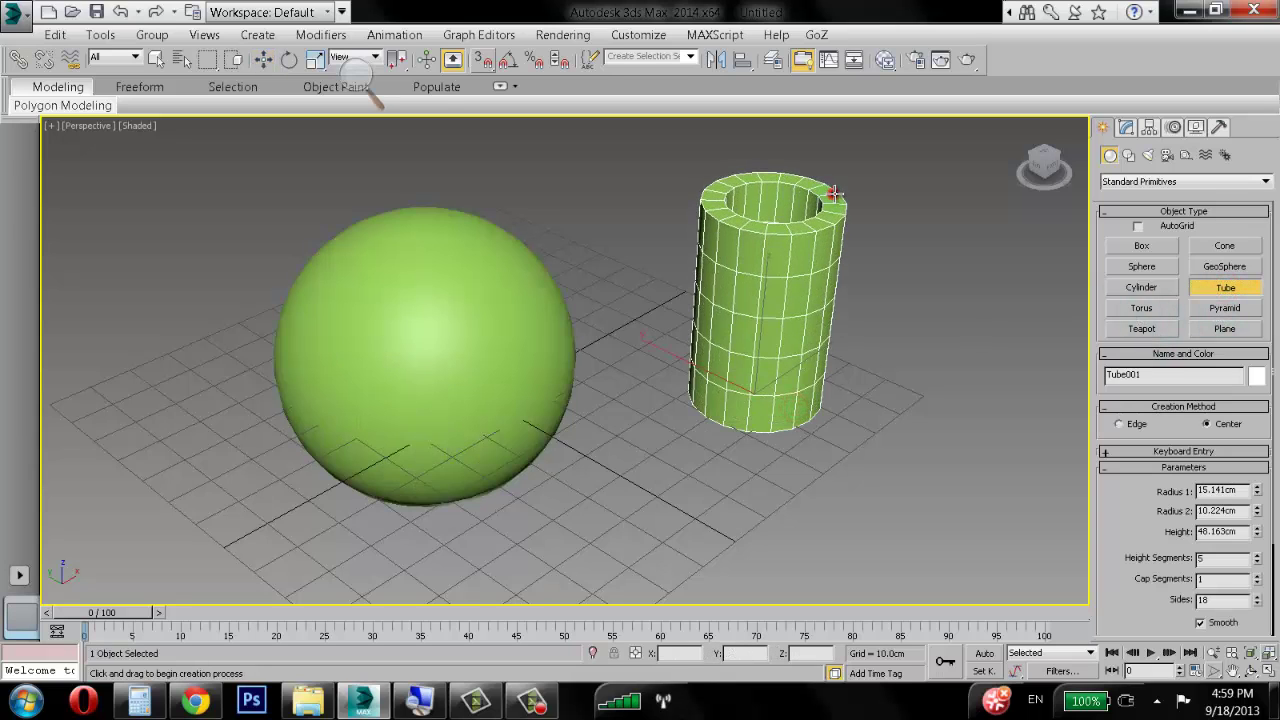
key("w")
left_click(742, 60)
left_click_drag(750, 68, 747, 138)
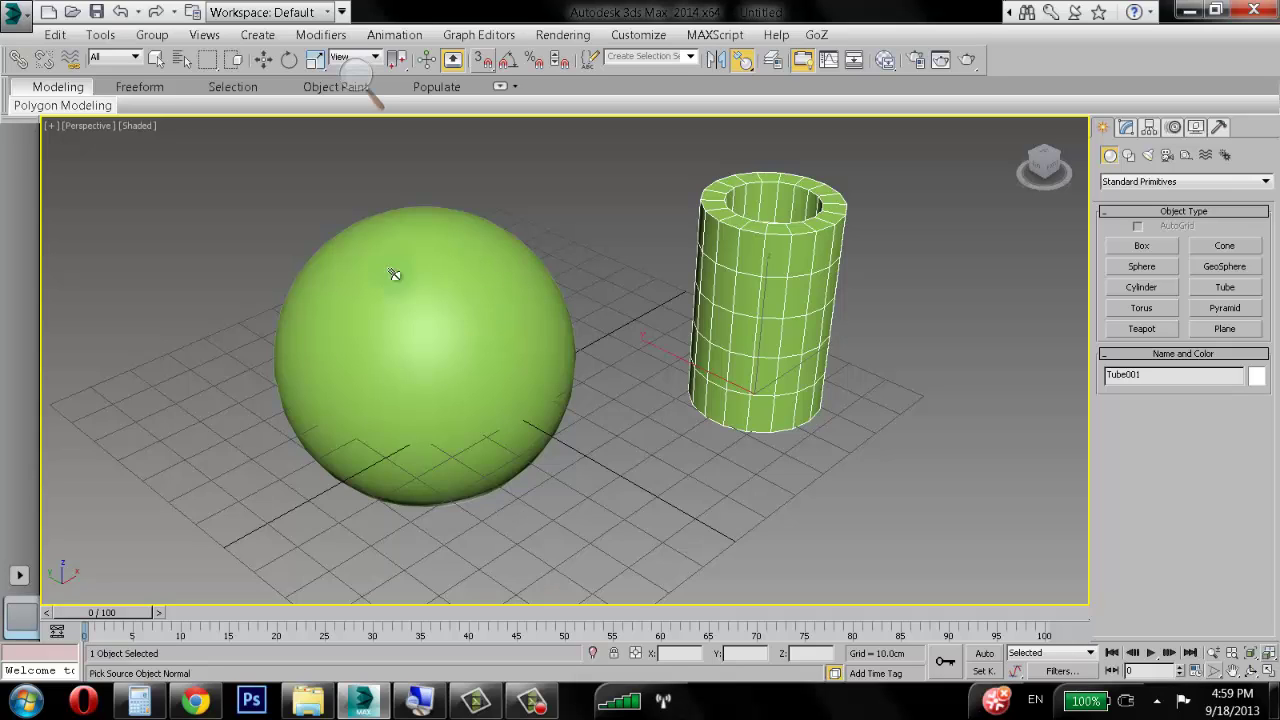
key("w")
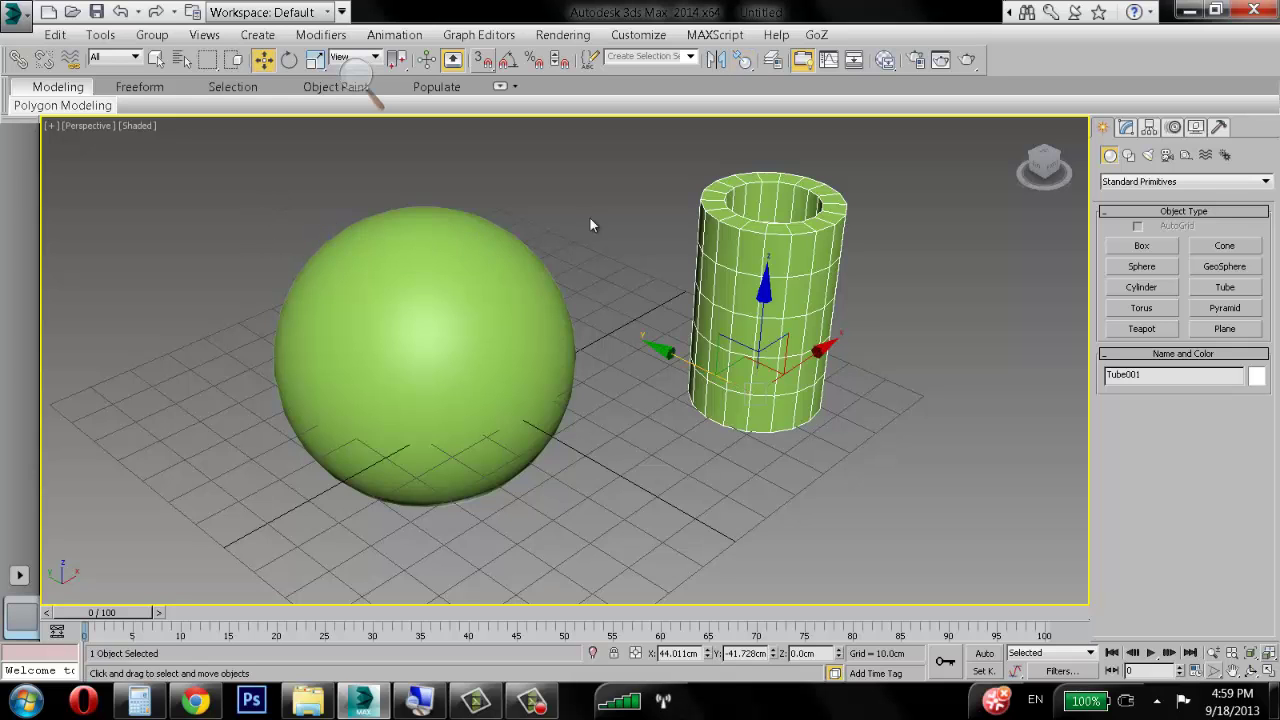
Step: Select the sphere and examine up close the directions of the surface normals along its curved outline
left_click(532, 342)
scroll(505, 355, "up", 8)
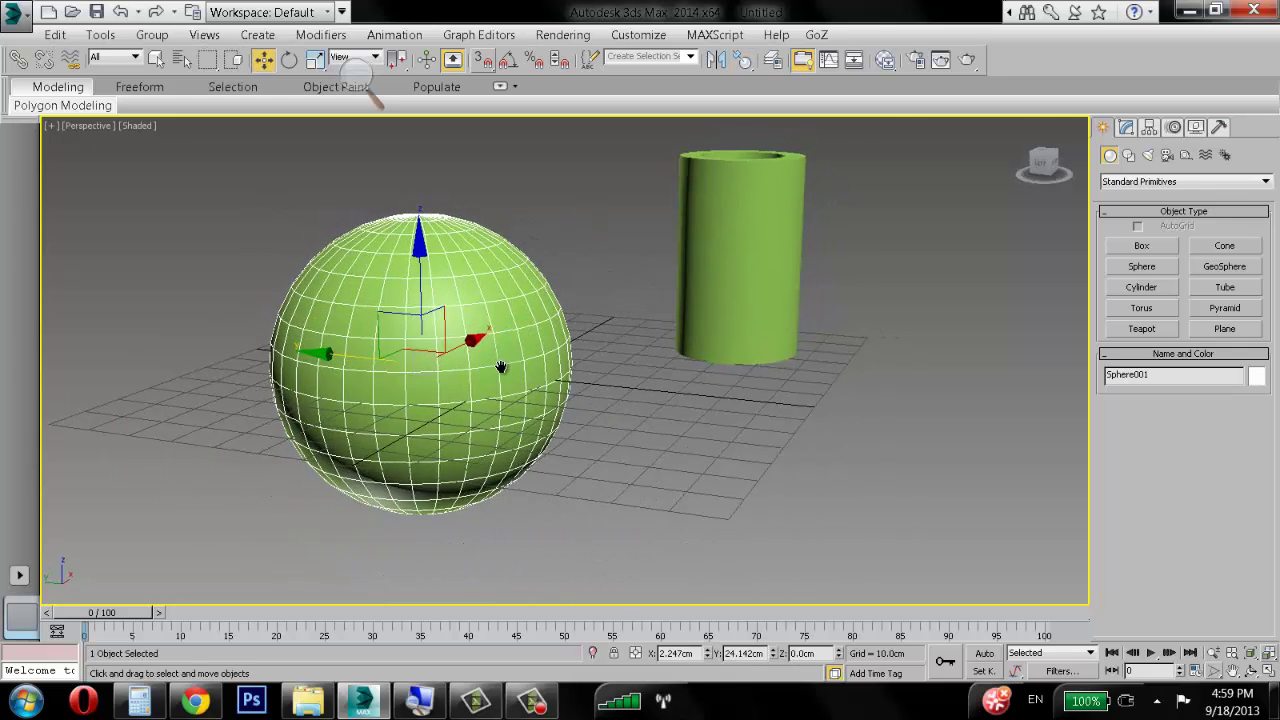
scroll(531, 336, "up", 5)
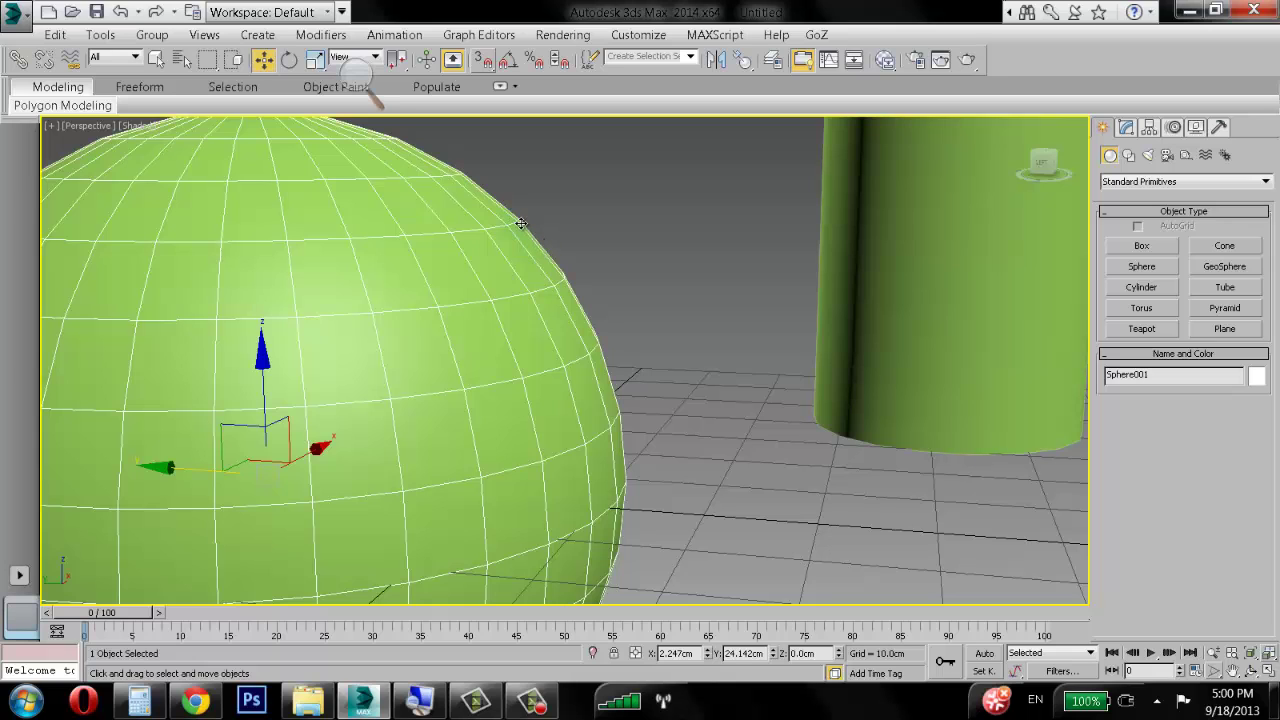
left_click(531, 702)
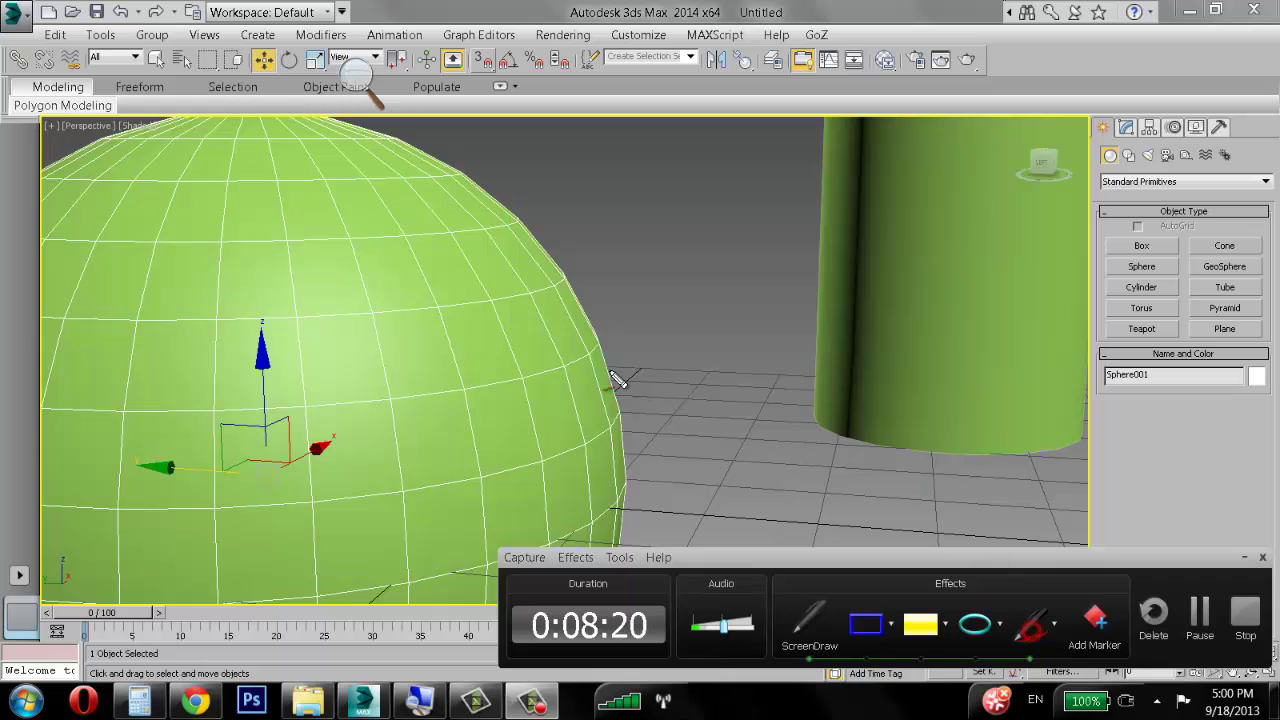
left_click_drag(578, 313, 621, 289)
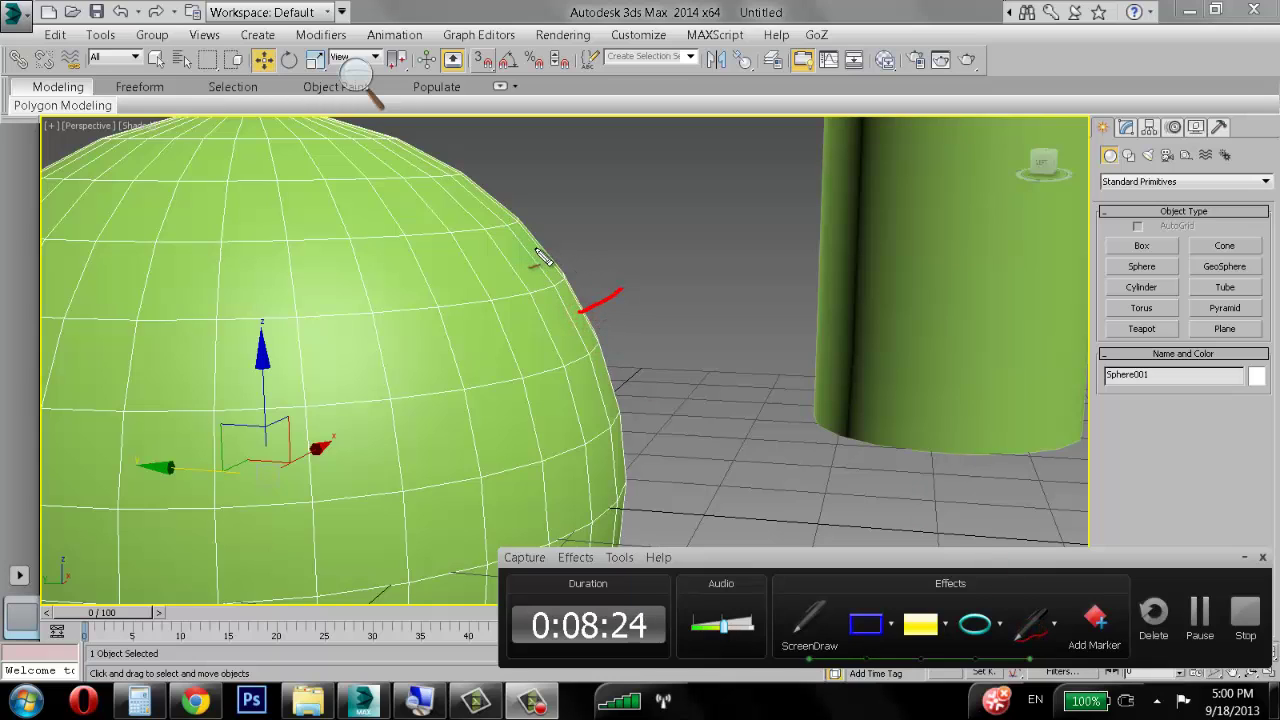
left_click_drag(536, 248, 559, 208)
left_click_drag(484, 194, 512, 163)
left_click_drag(424, 158, 441, 127)
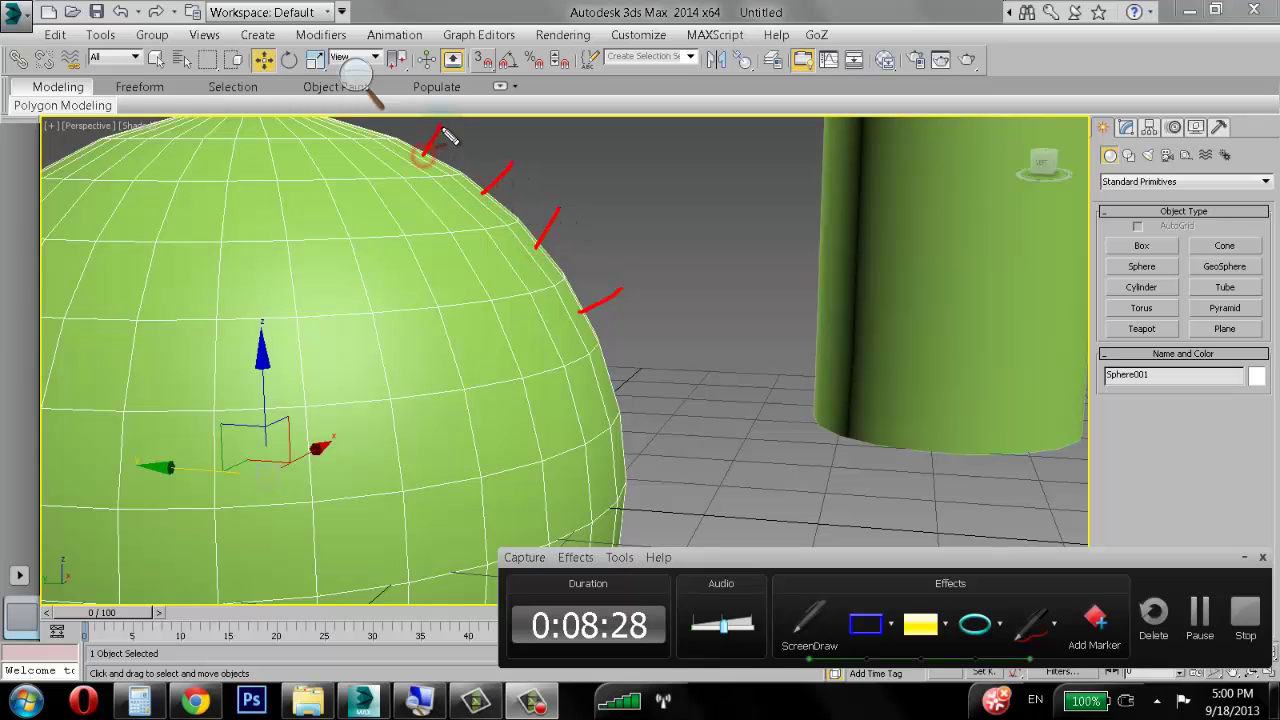
left_click_drag(605, 385, 643, 368)
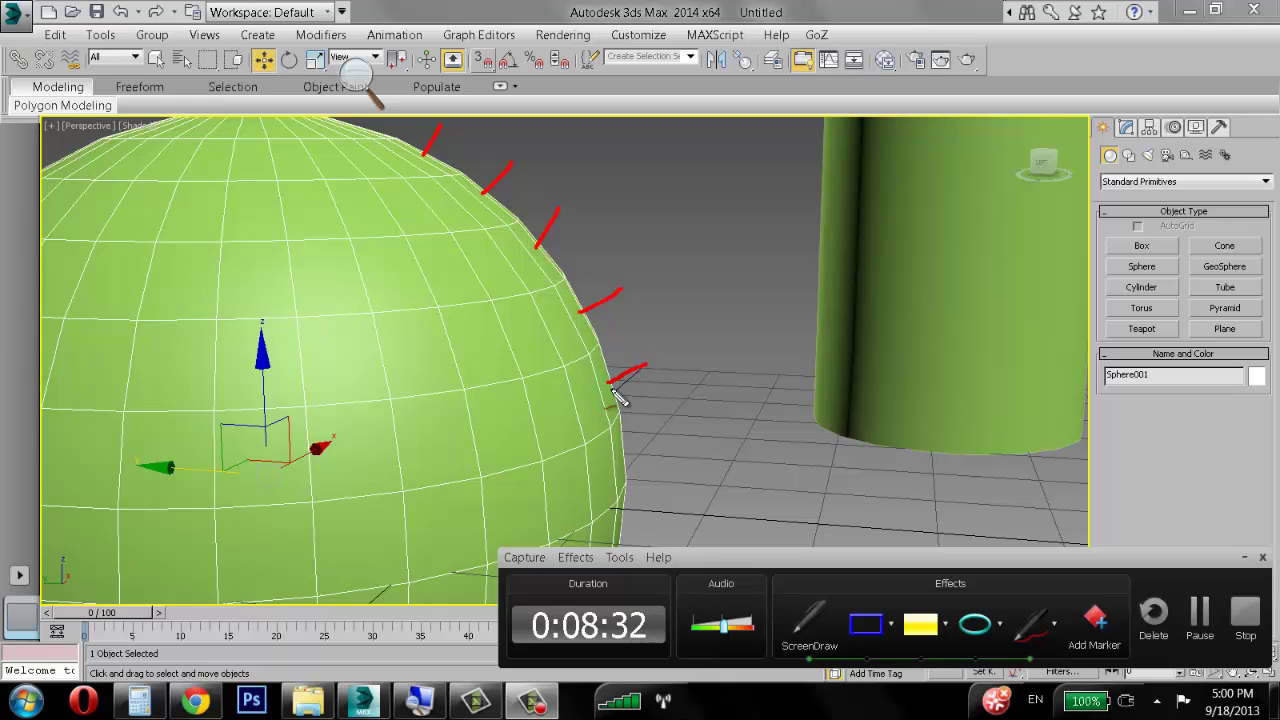
left_click_drag(622, 455, 655, 449)
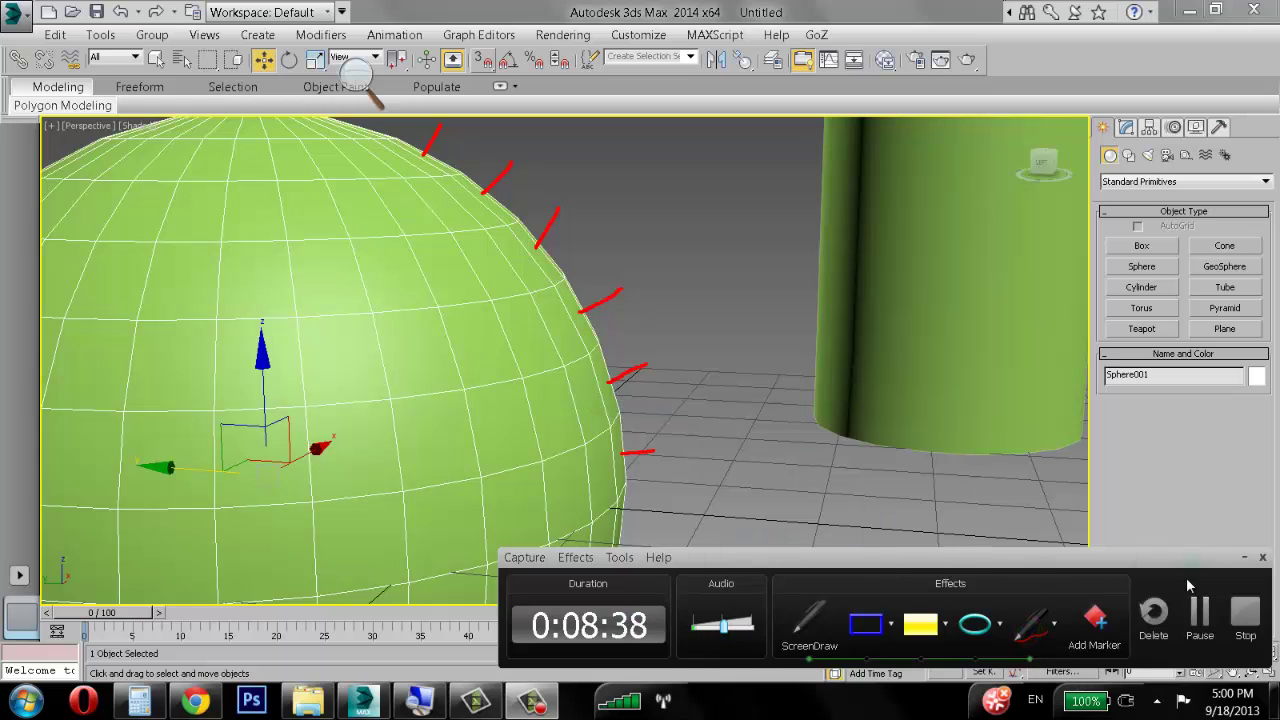
left_click(655, 432)
key("Escape")
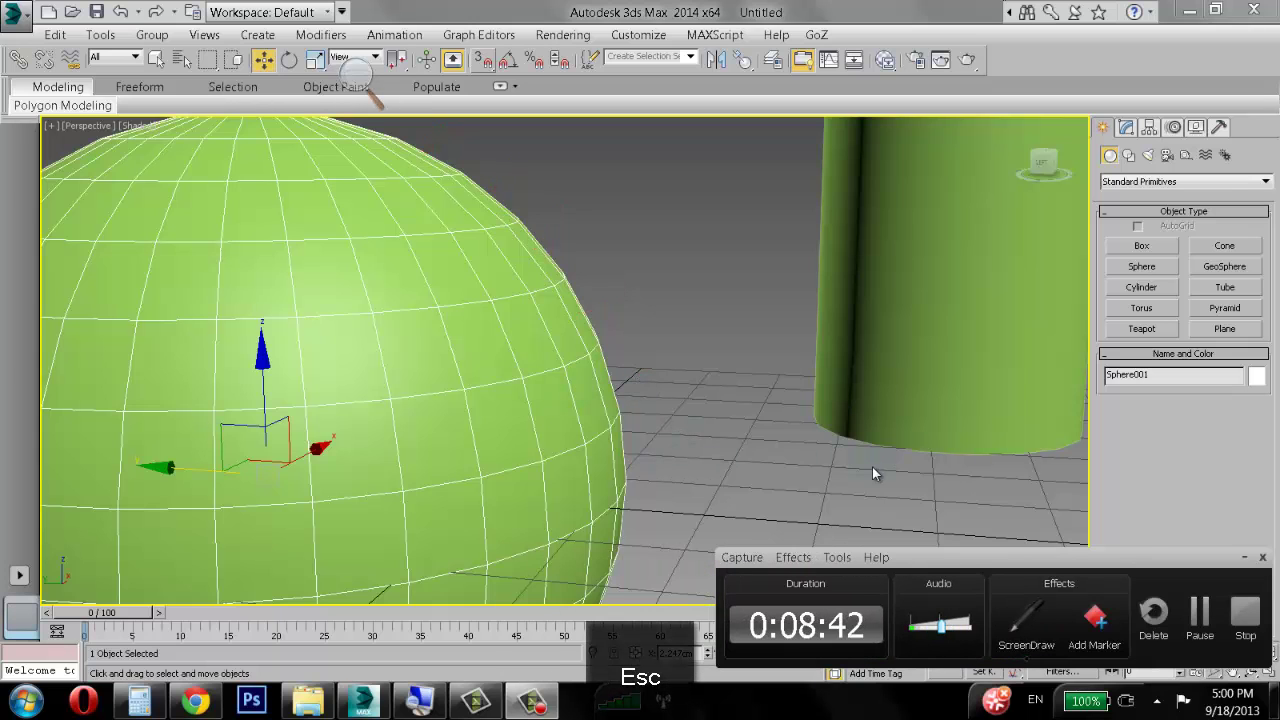
Step: Replace the tube with a slimmer solid cylinder standing on the grid beside the sphere
left_click(822, 373)
scroll(838, 373, "down", 3)
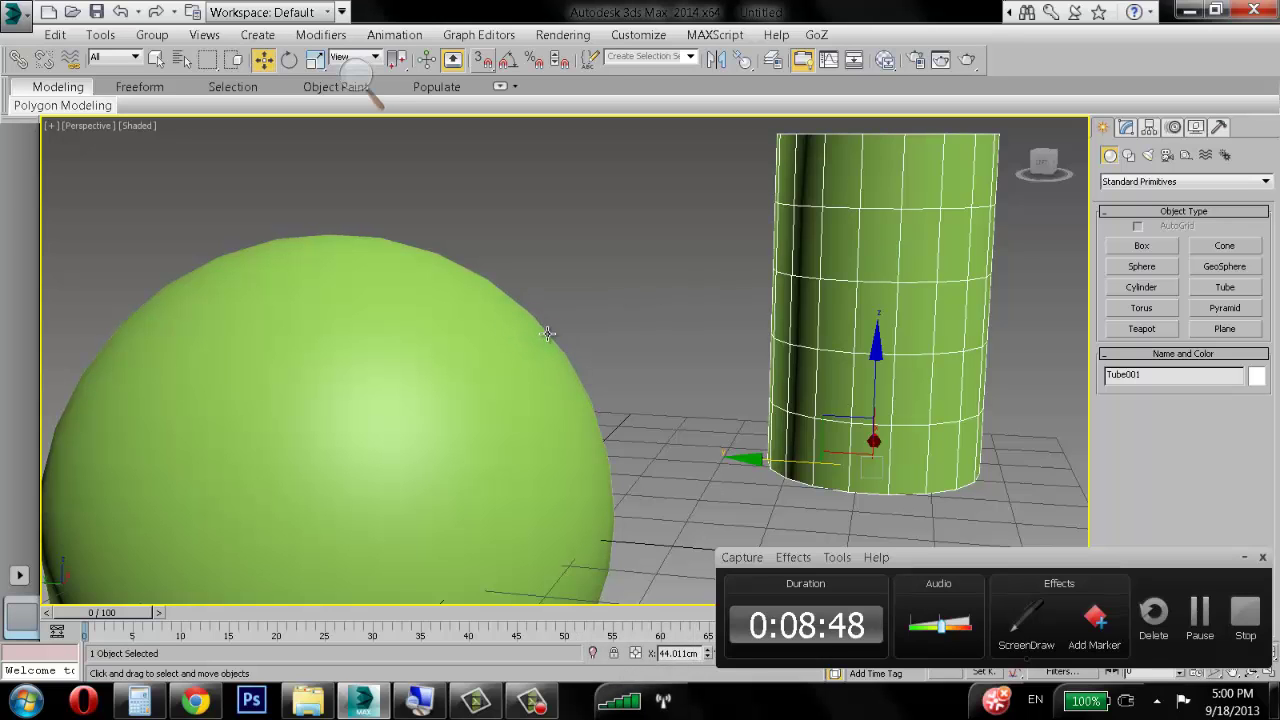
scroll(563, 325, "down", 3)
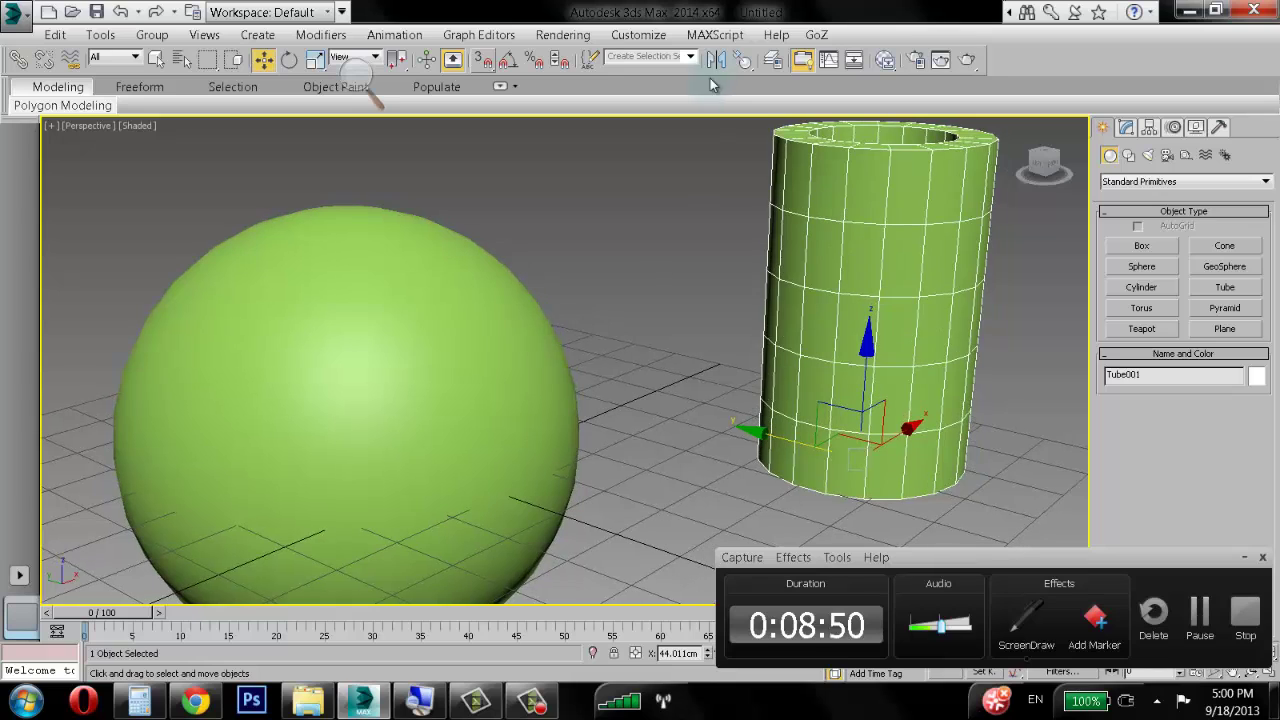
left_click(745, 62)
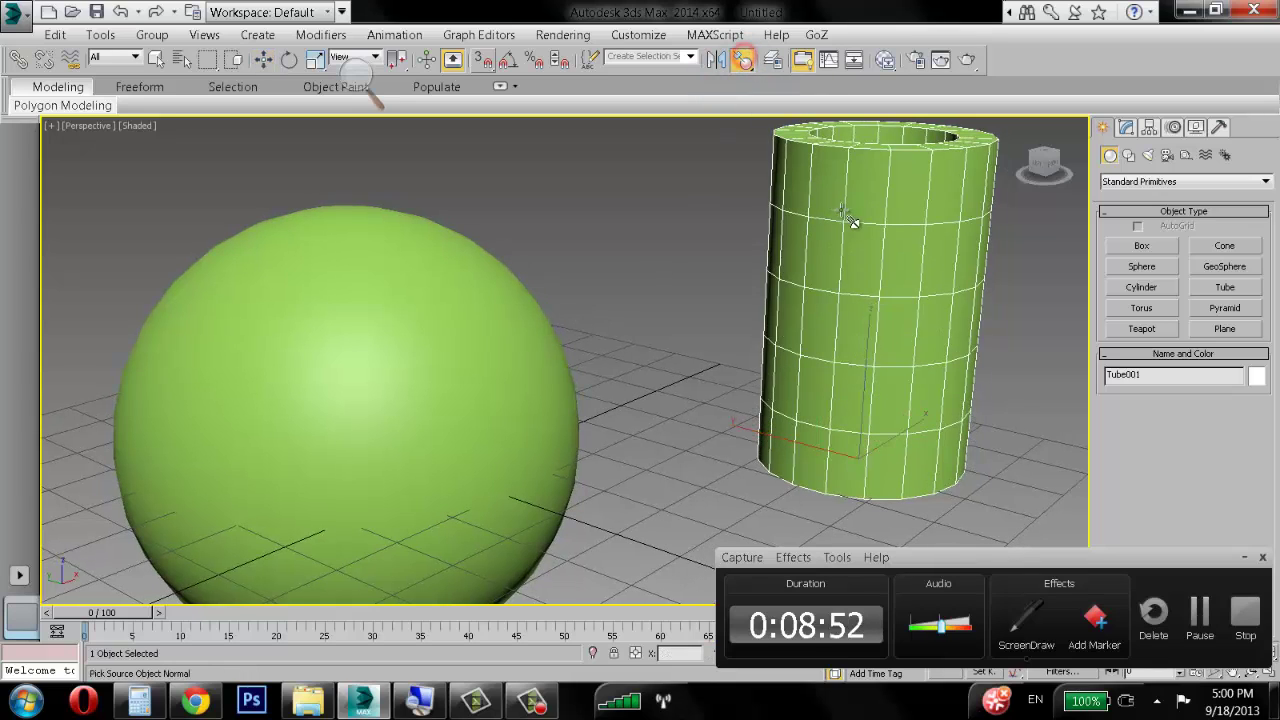
right_click(694, 266)
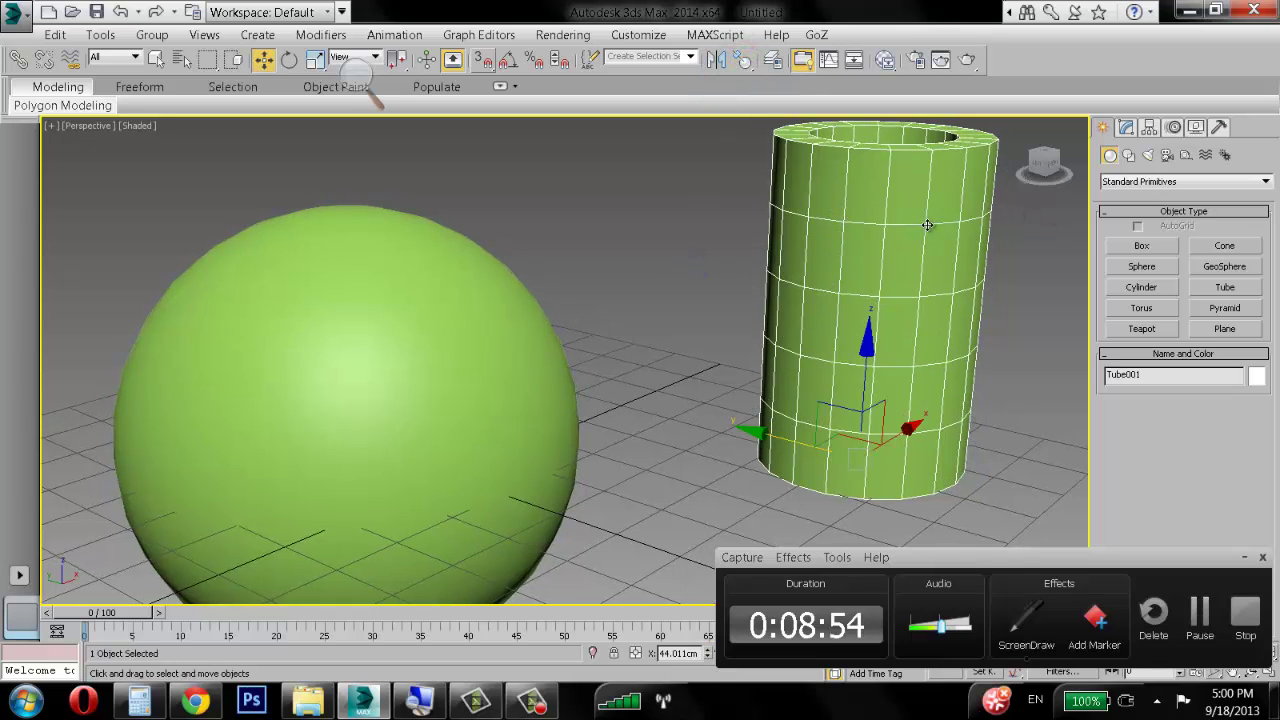
key("Delete")
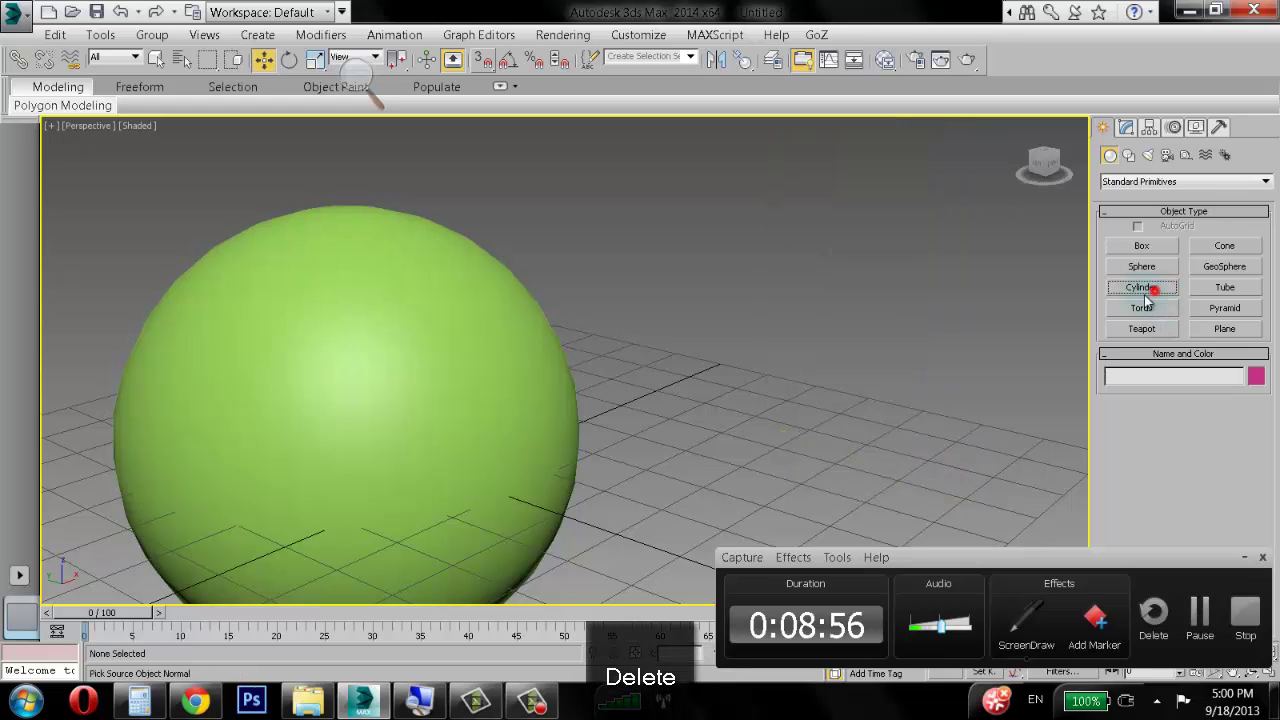
left_click(1141, 287)
left_click_drag(867, 464, 905, 462)
left_click(923, 249)
right_click(954, 265)
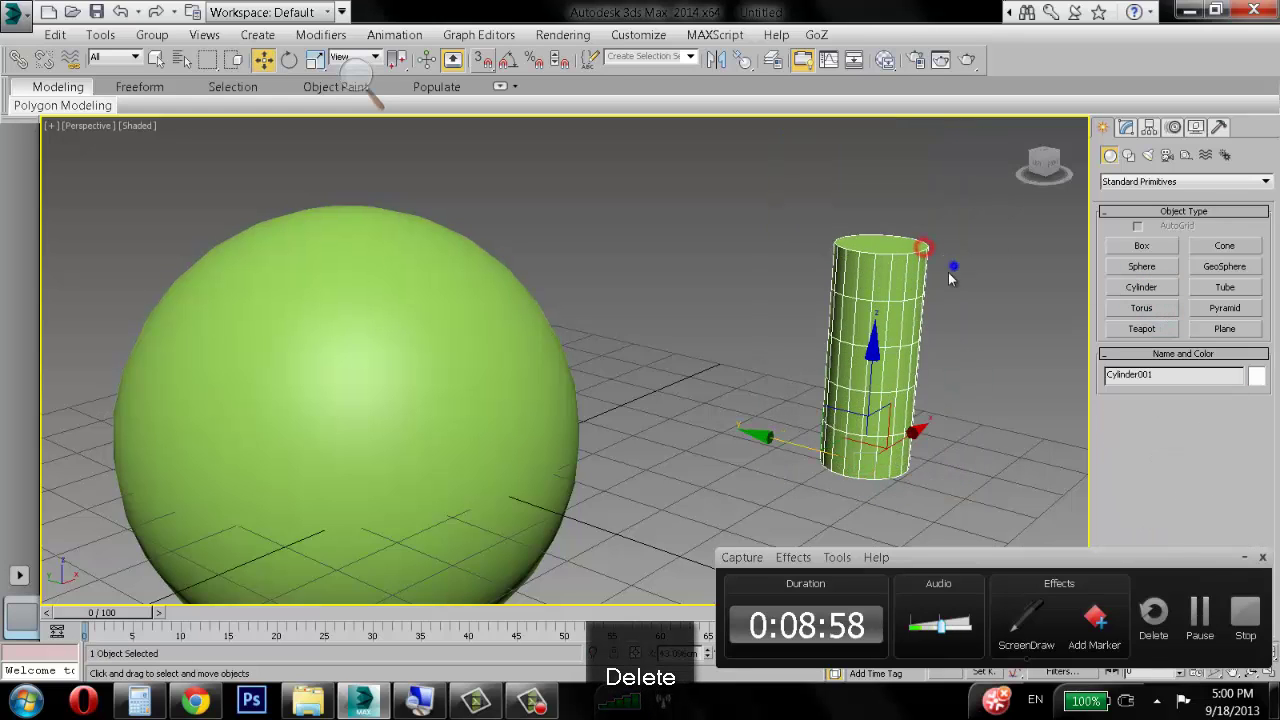
Step: Turn on edged faces and use Normal Align to attach the cylinder's top cap to a face on the sphere's upper side
left_click(745, 60)
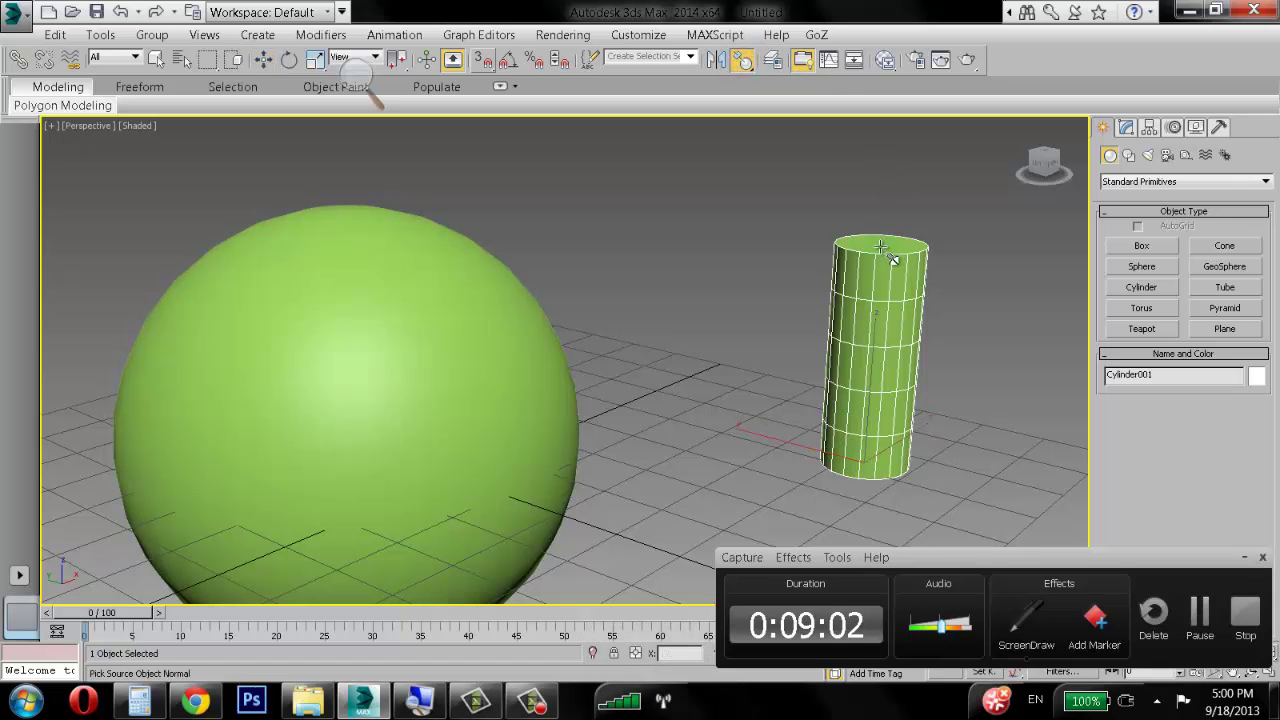
middle_click_drag(881, 247, 907, 291, "alt")
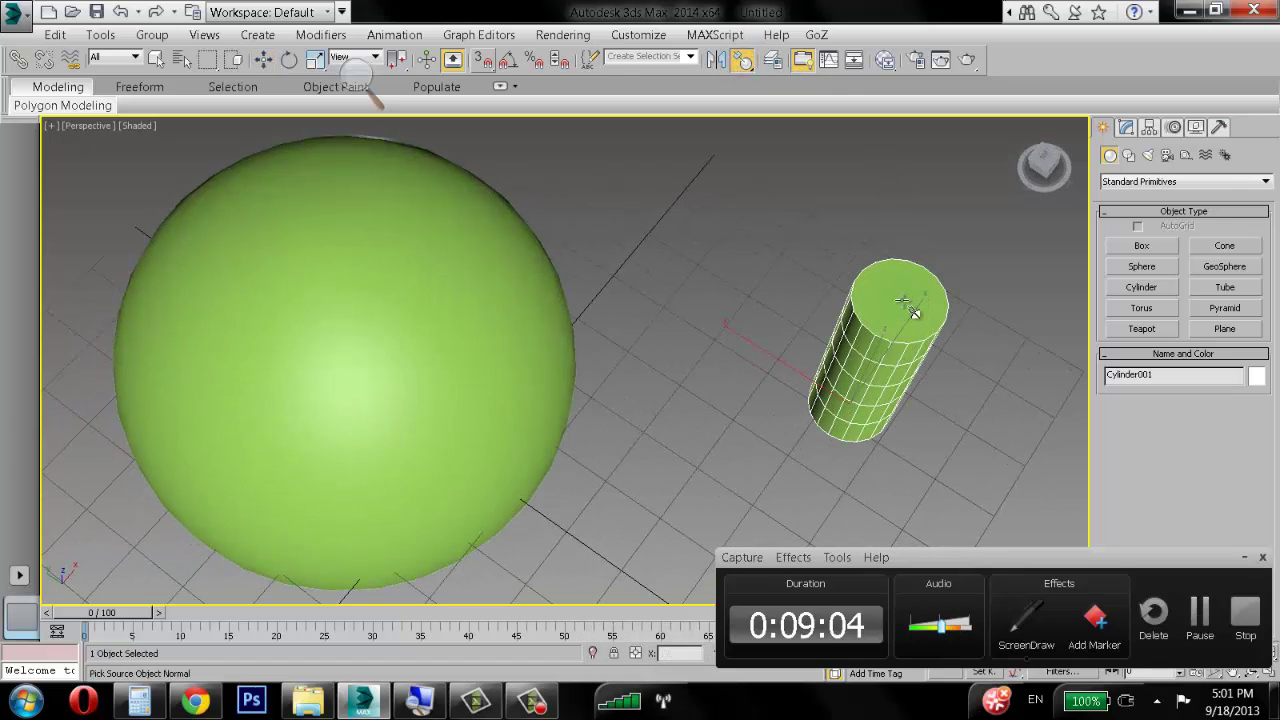
left_click(908, 305)
middle_click_drag(723, 371, 706, 288, "alt")
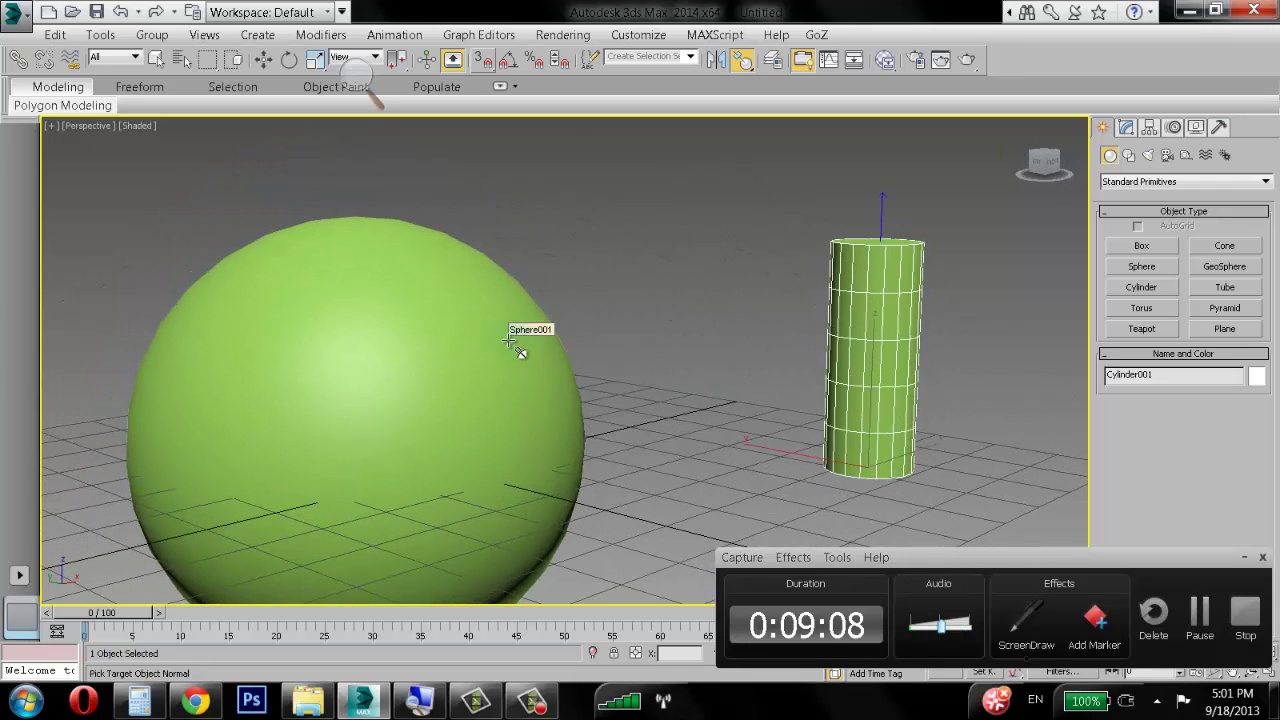
left_click(140, 128)
left_click(212, 204)
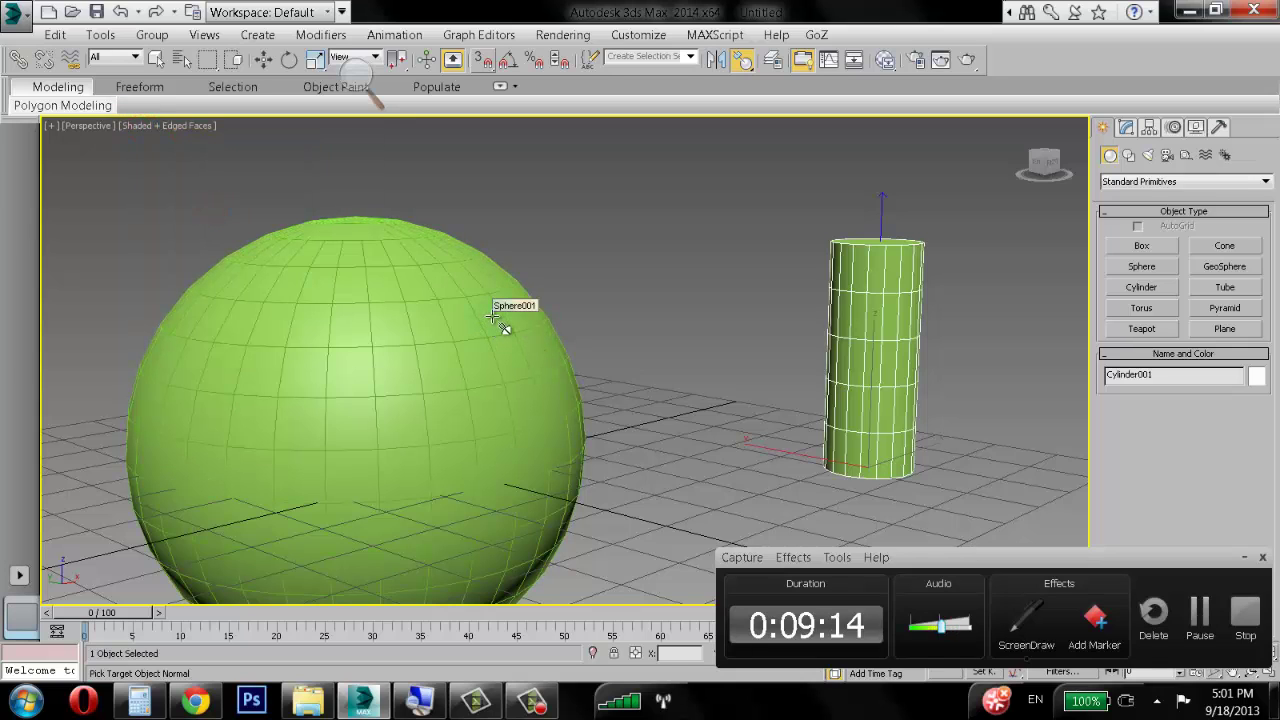
left_click(493, 317)
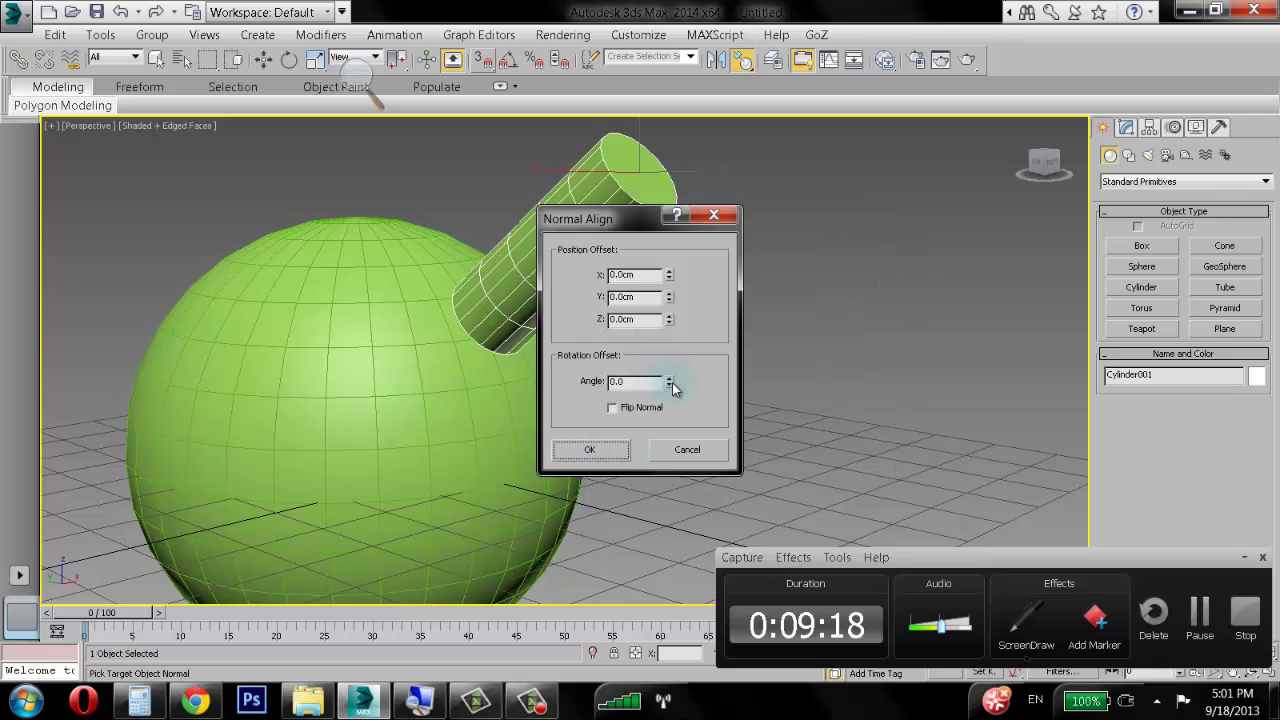
Step: Set the Normal Align rotation angle to 1, try Flip Normal on and off, accept the alignment and inspect the joint
left_click_drag(667, 384, 668, 393)
type("1")
key("Return")
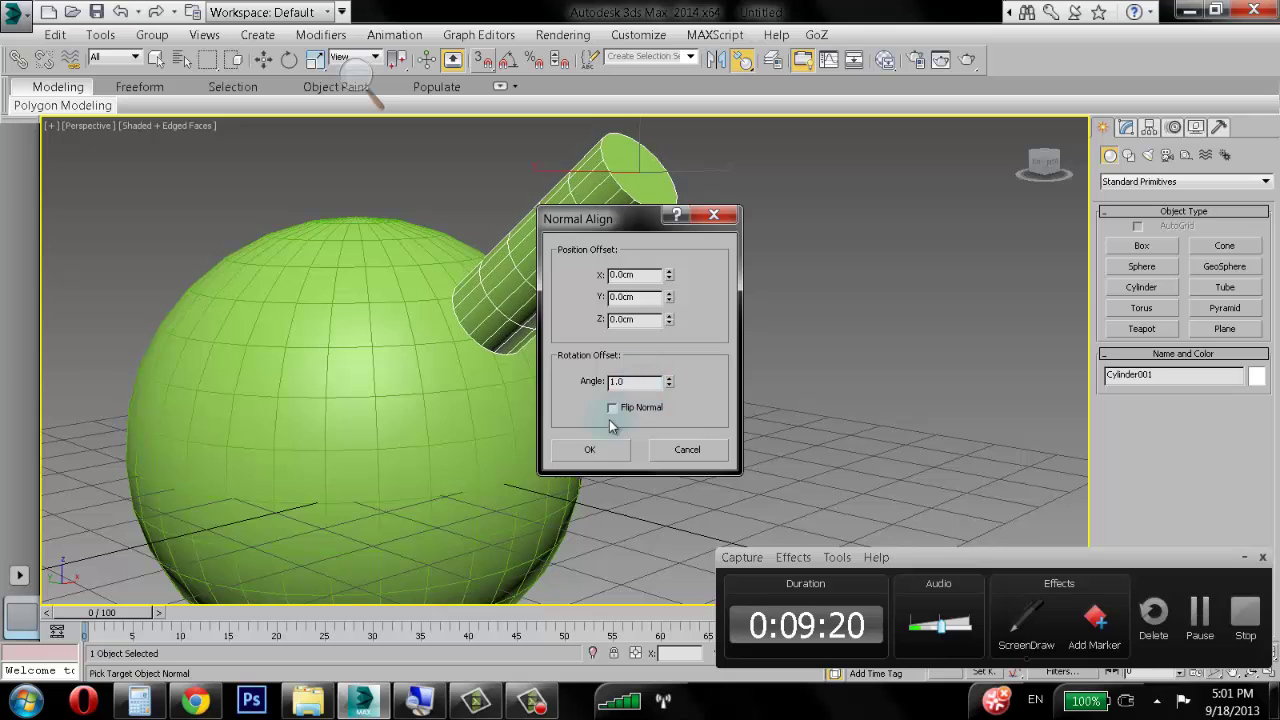
left_click(612, 408)
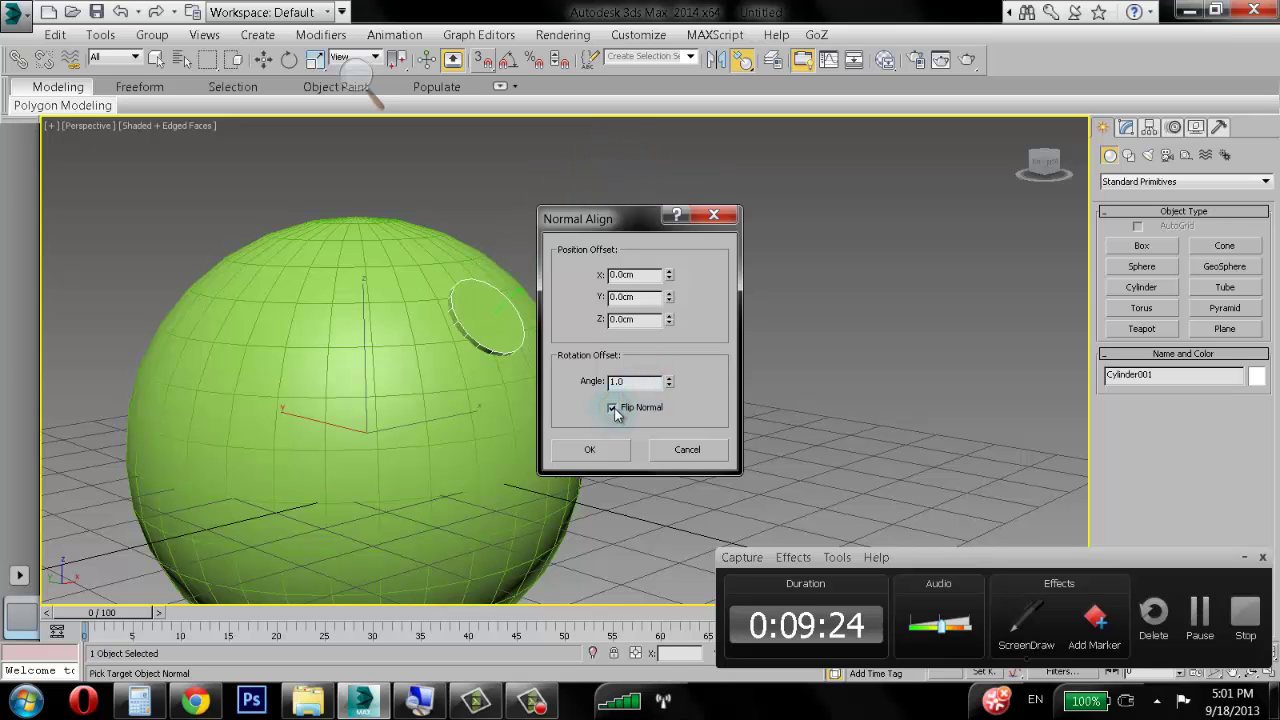
left_click(612, 408)
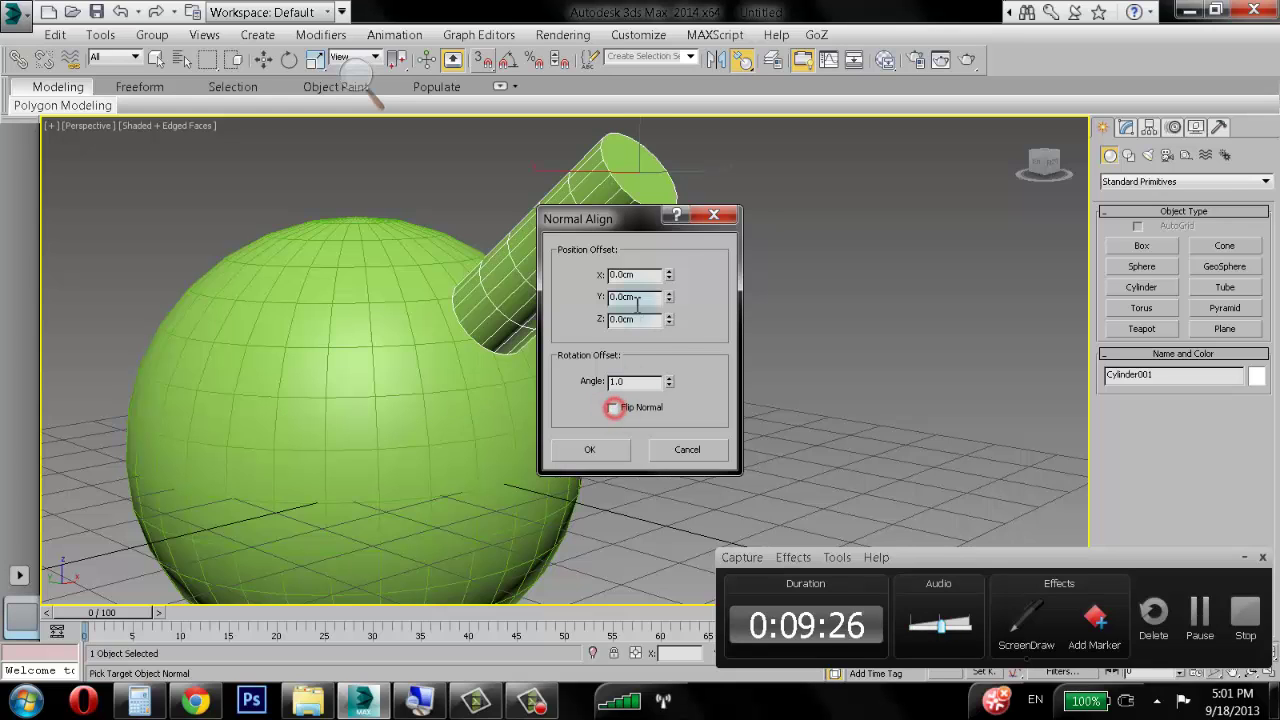
left_click_drag(670, 277, 671, 317)
left_click(596, 451)
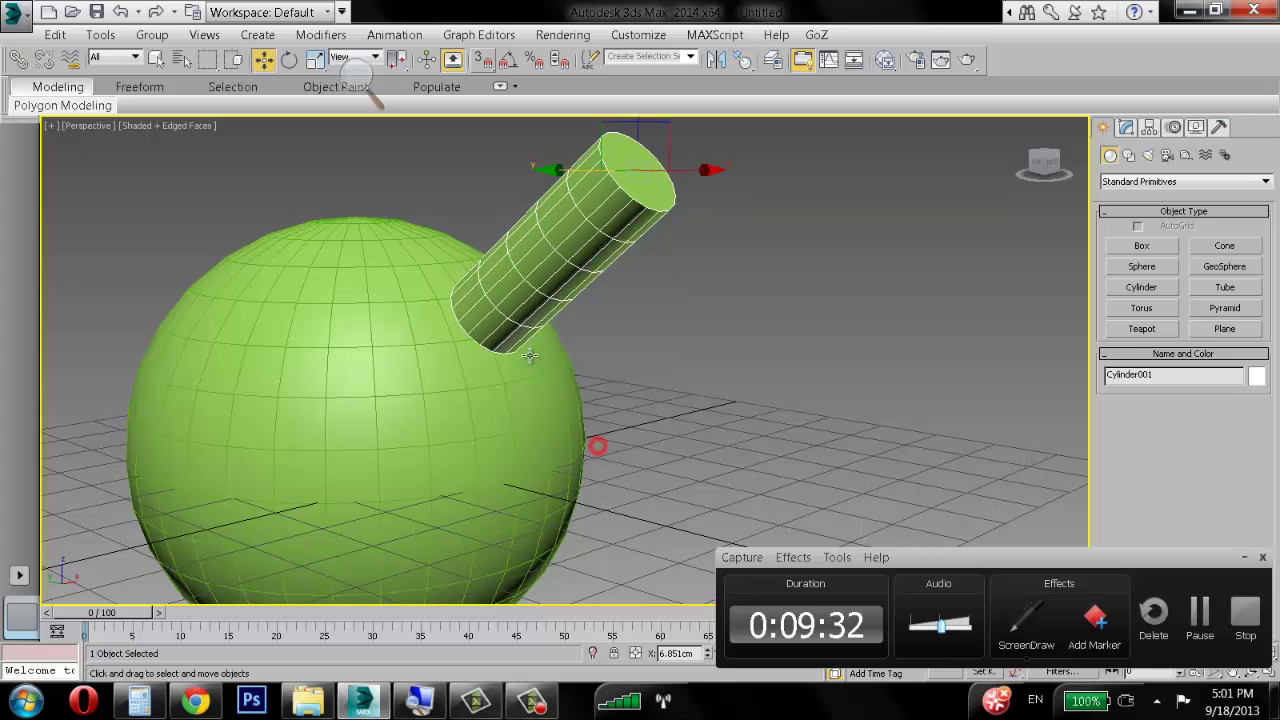
mouse_move(510, 360)
middle_mouse_down("alt")
mouse_move(563, 386)
mouse_move(519, 339)
middle_mouse_up("alt")
scroll(490, 330, "up", 5)
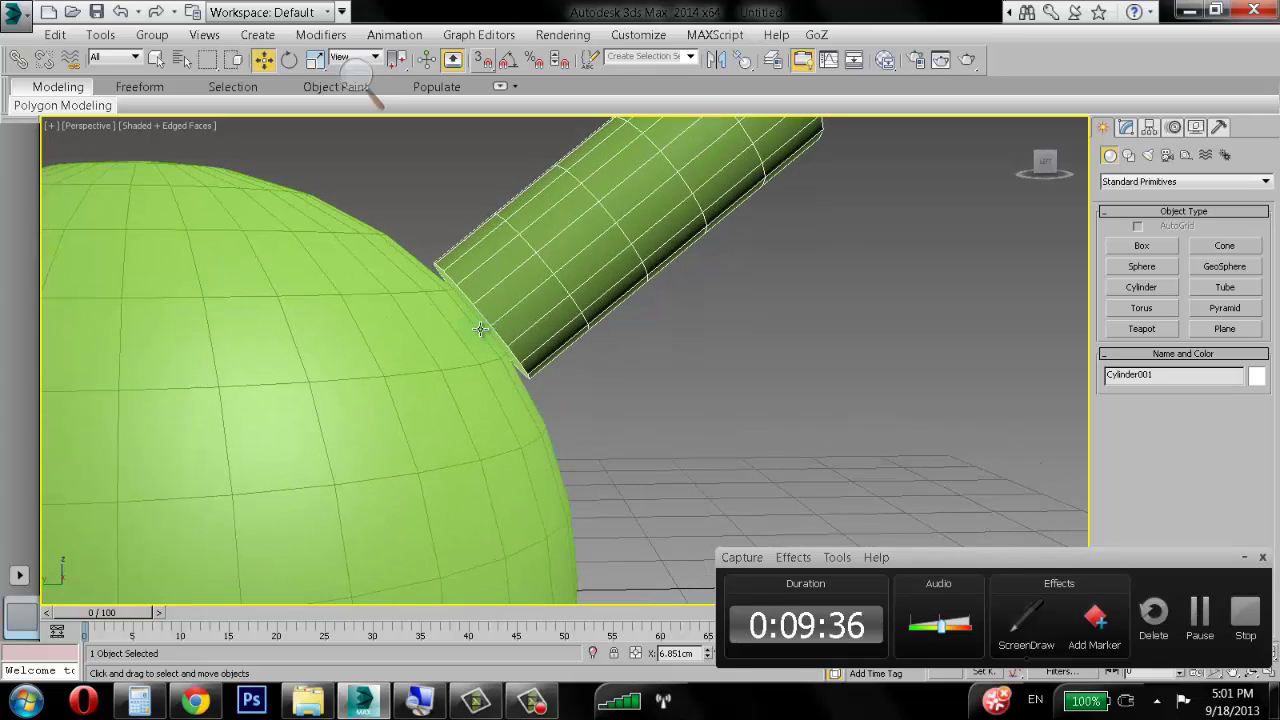
scroll(480, 330, "down", 8)
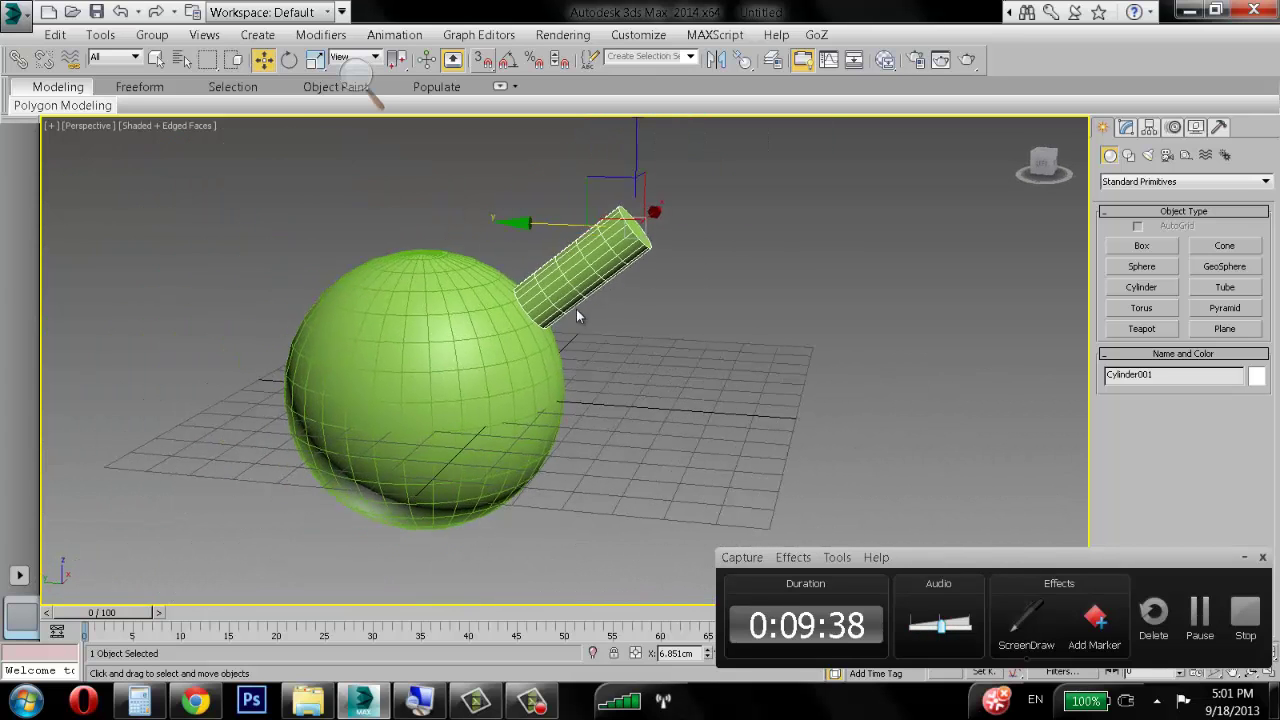
left_click(760, 331)
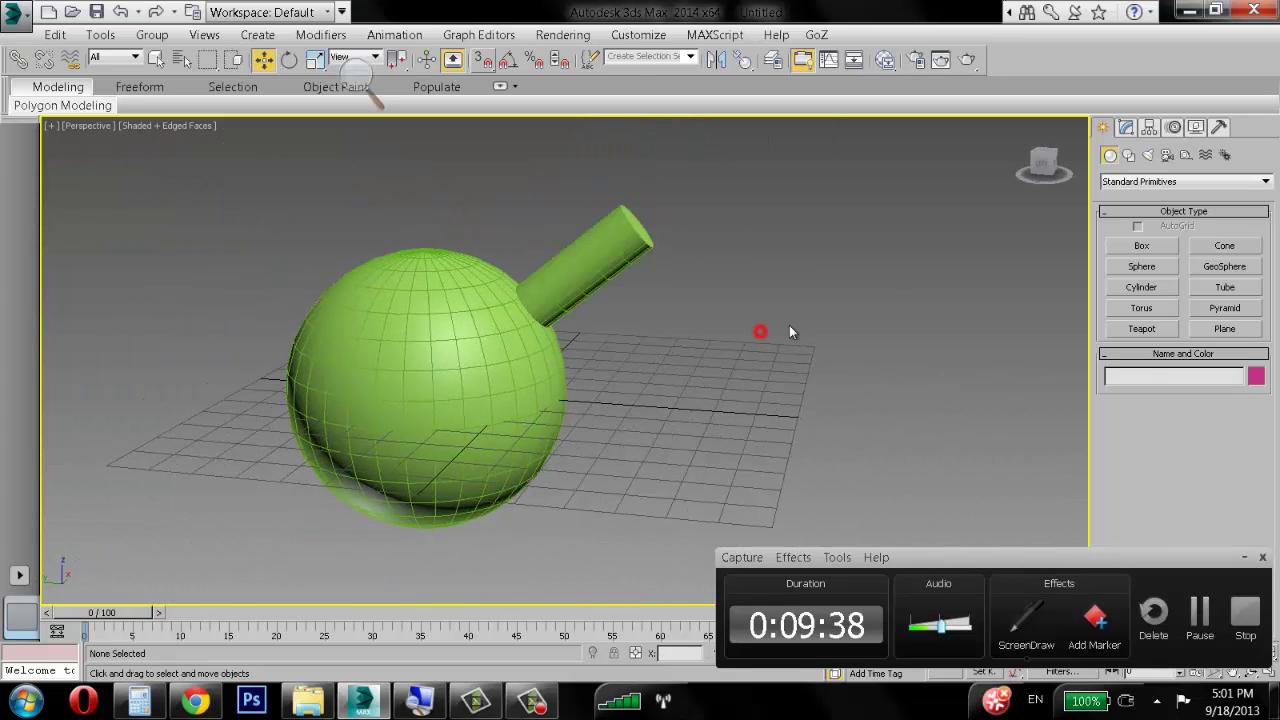
Step: Create a teapot on the grid beside the sphere and its attached cylinder
left_click(1142, 329)
left_click_drag(737, 437, 850, 362)
key("w")
Step: Use Normal Align to seat the teapot's base on the cylinder's free end with zero offsets, and inspect the contact
middle_click_drag(850, 362, 790, 101, "alt")
left_click(745, 59)
scroll(743, 280, "up", 3)
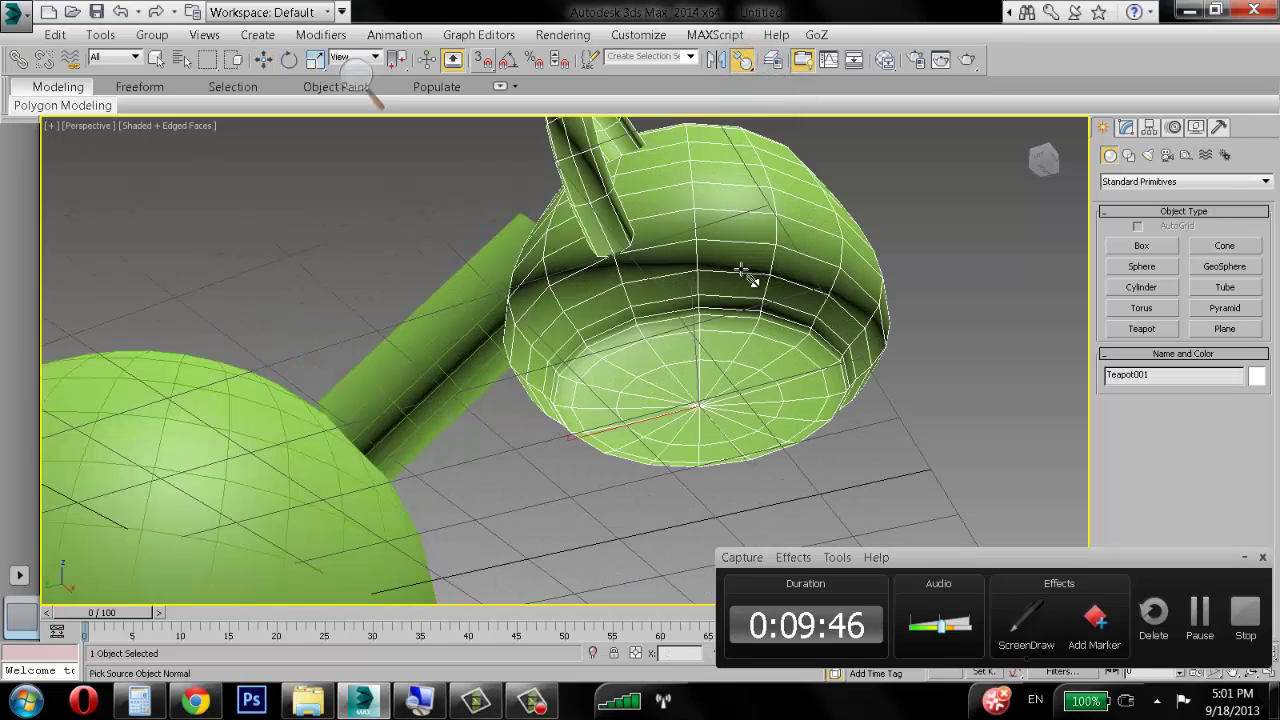
left_click(703, 410)
middle_click_drag(743, 277, 451, 434, "alt")
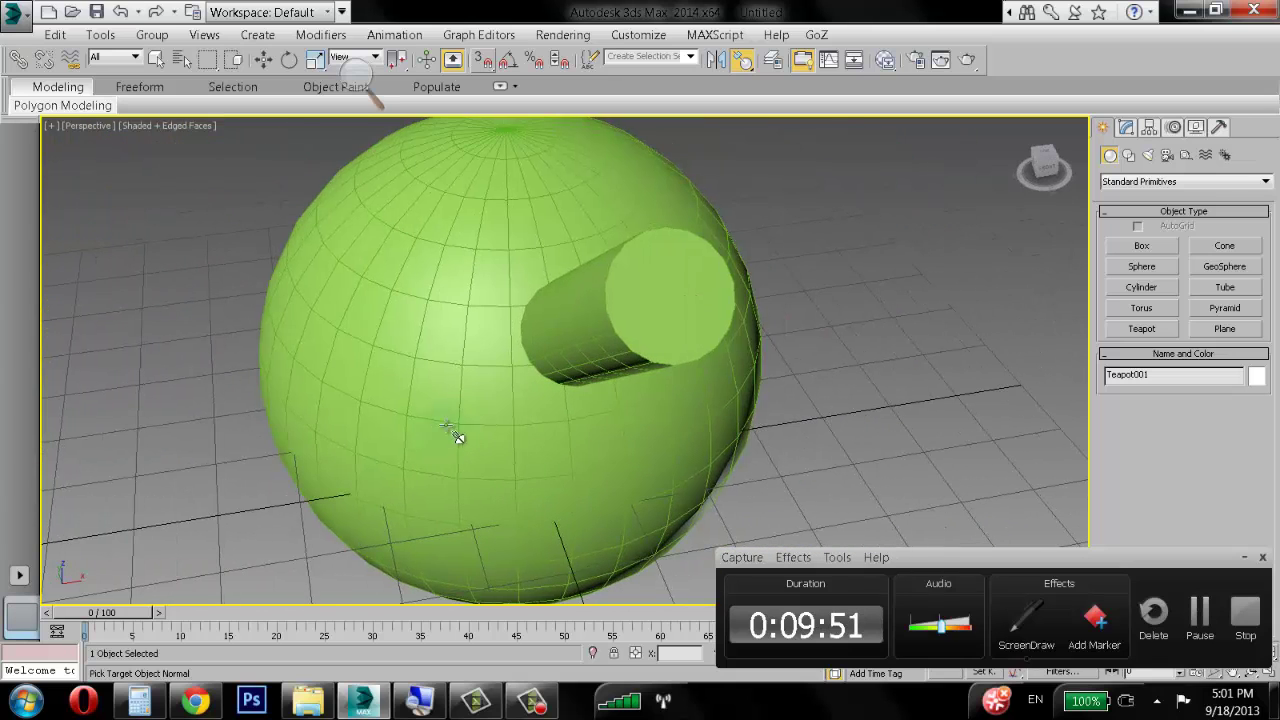
left_click(679, 301)
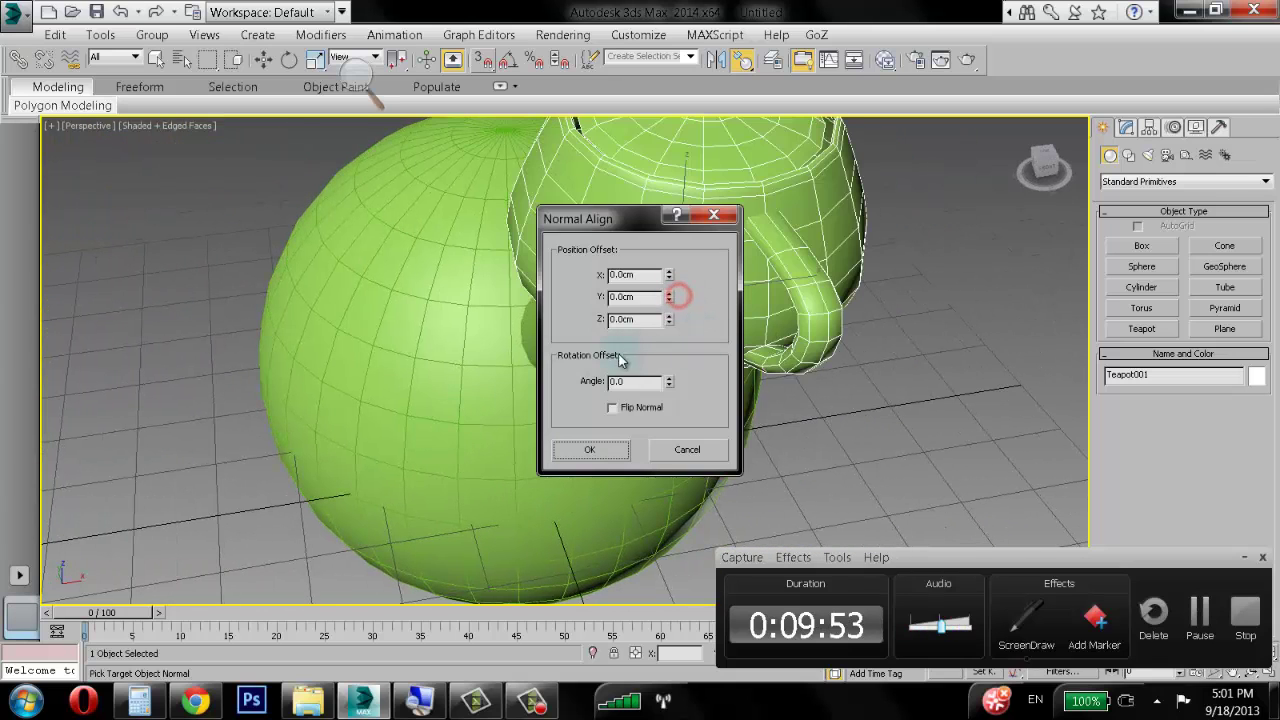
left_click(595, 449)
middle_click_drag(595, 449, 572, 265, "alt")
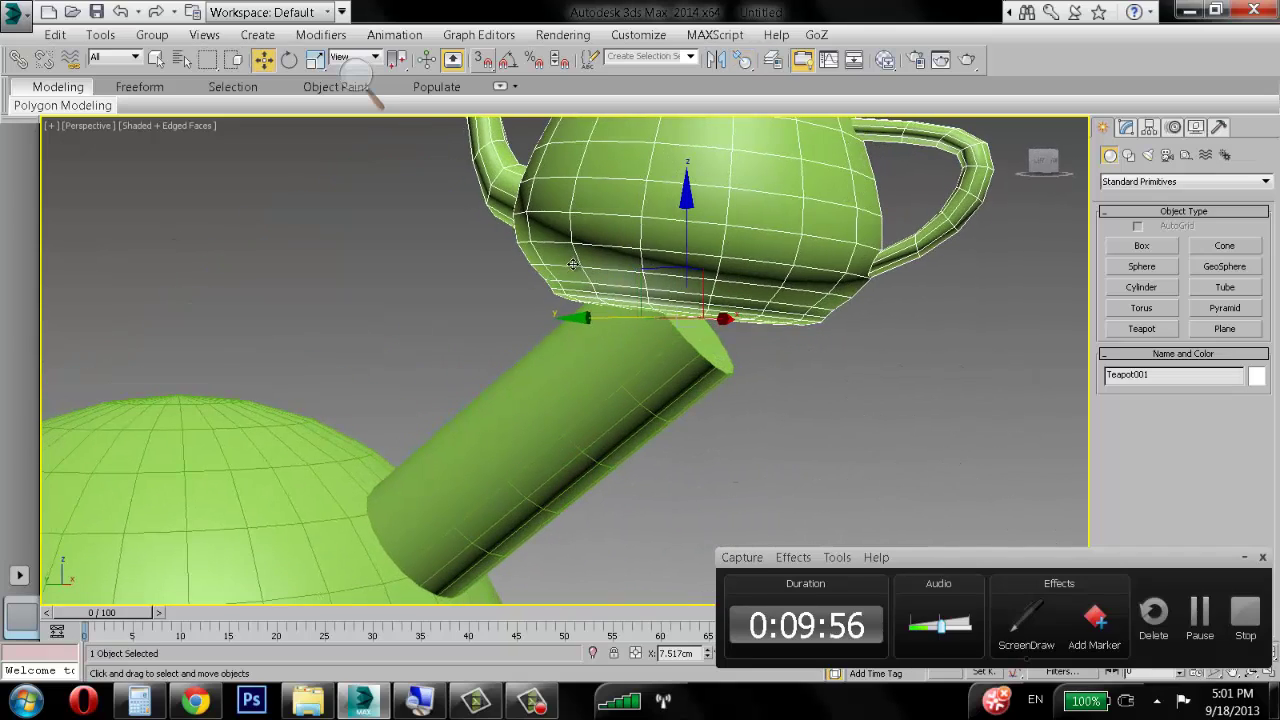
middle_click_drag(716, 272, 764, 328, "alt")
scroll(732, 259, "down", 3)
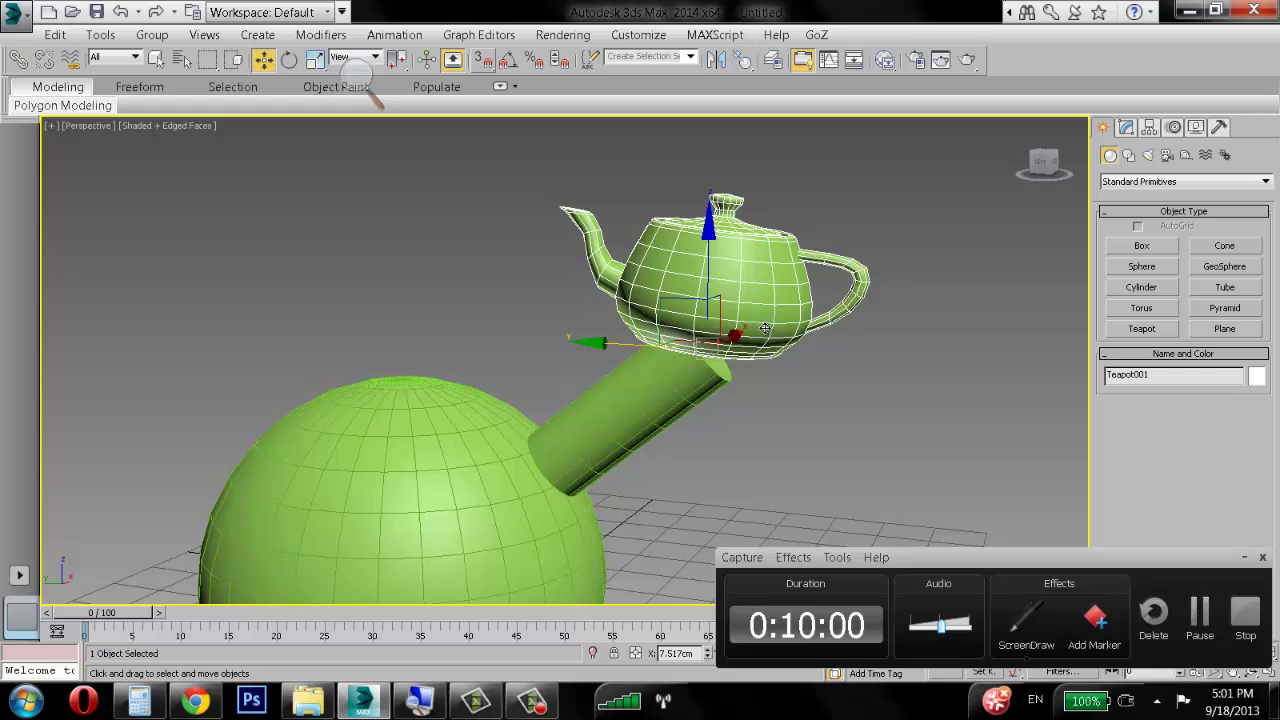
Step: Delete the teapot, the cylinder and the sphere to empty the scene
key("Insert")
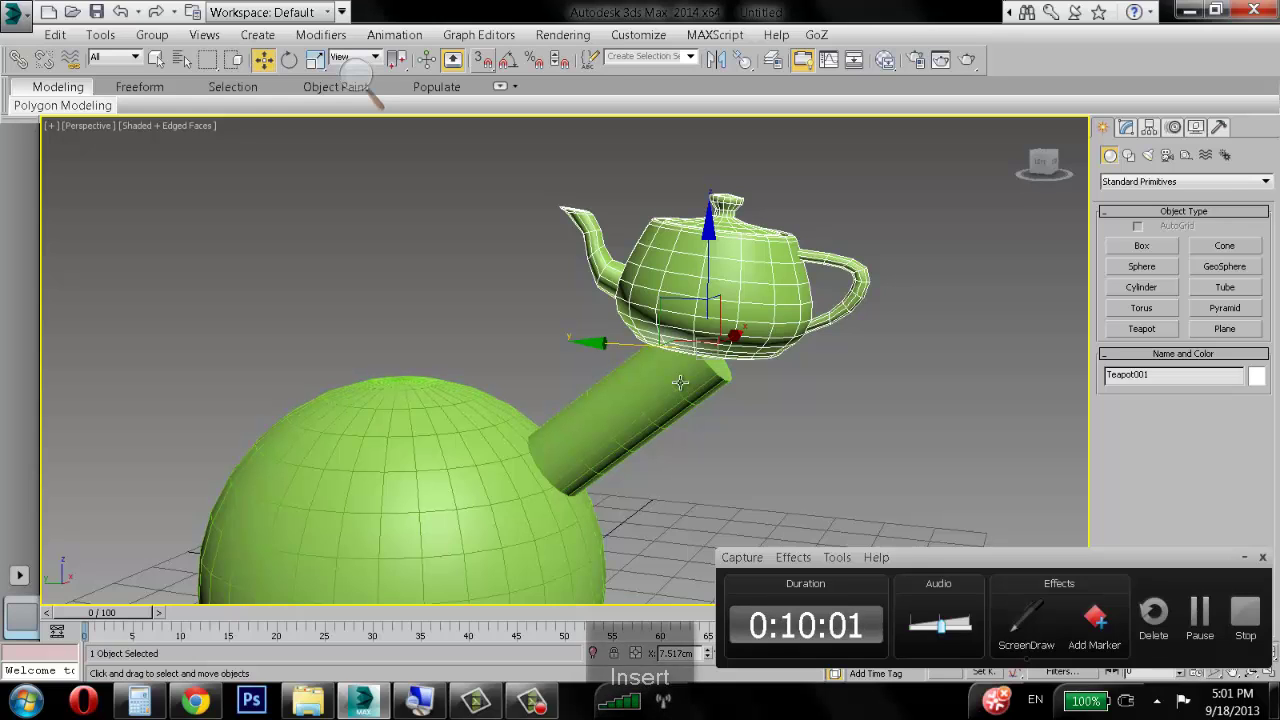
left_click(783, 286)
key("Delete")
left_click(674, 366)
key("Delete")
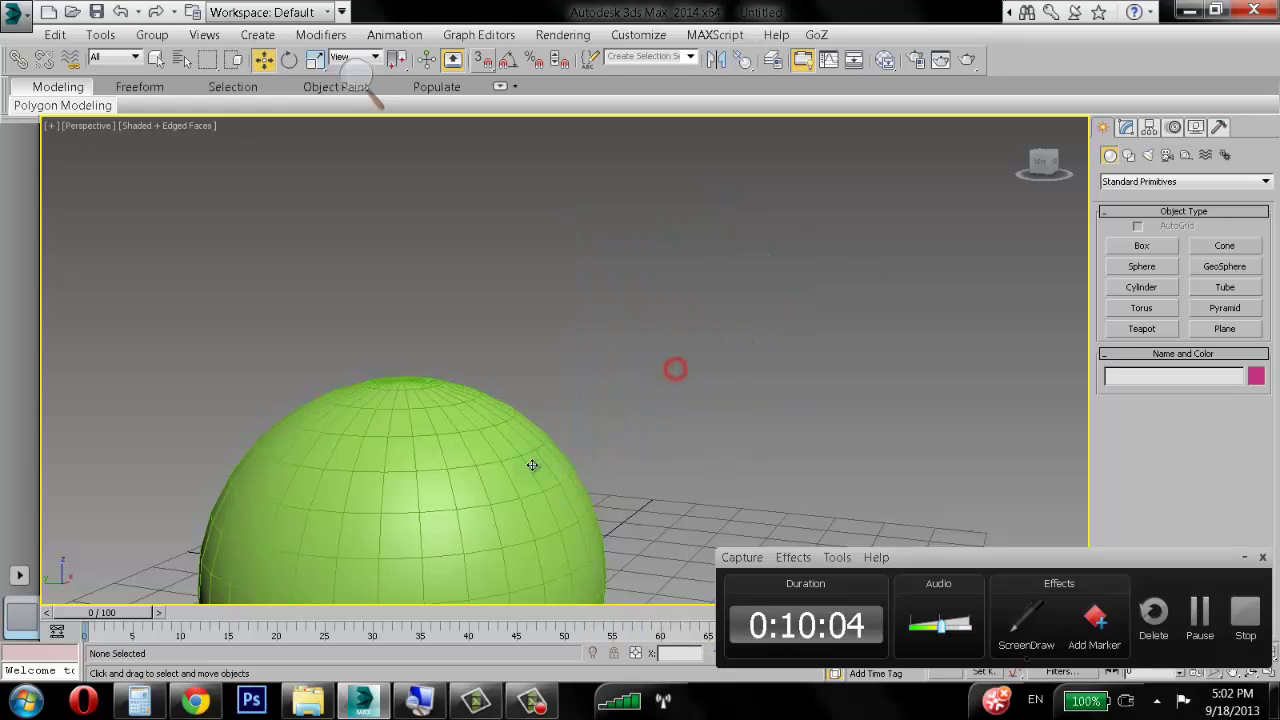
left_click(531, 463)
key("Delete")
middle_click_drag(535, 463, 438, 443, "alt")
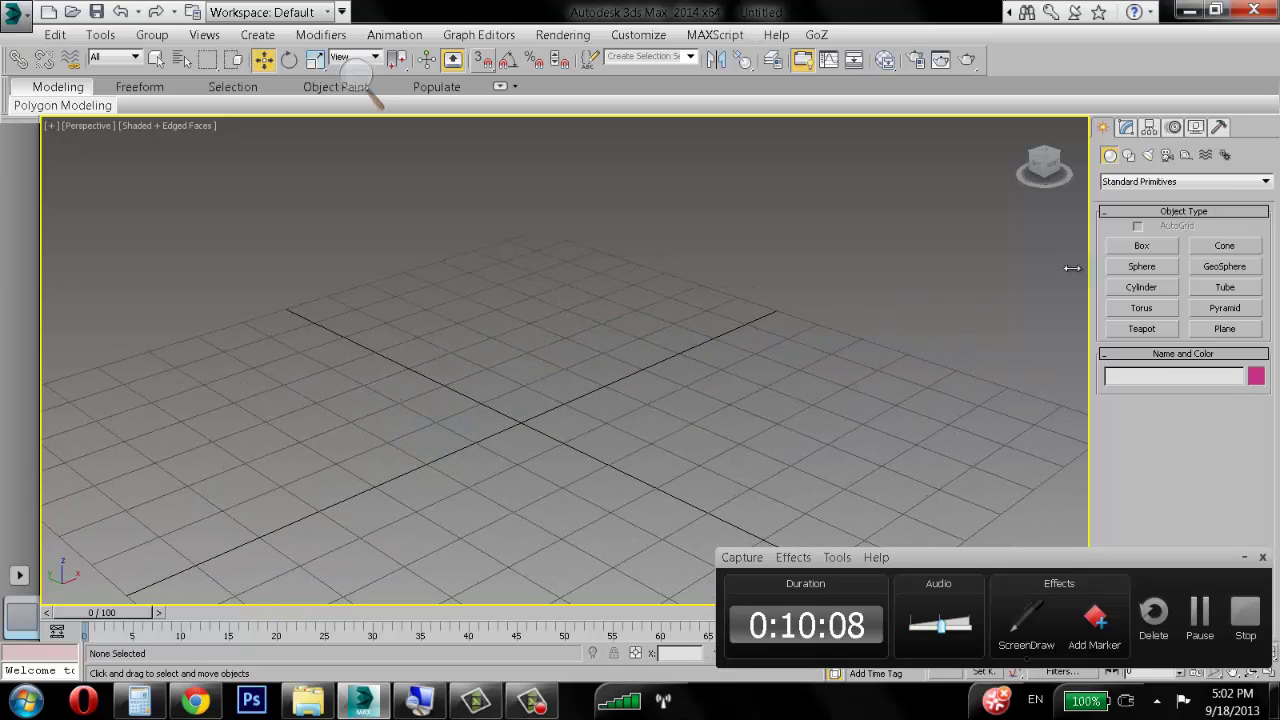
Step: Create a new teapot on the grid to one side of the origin
middle_click_drag(825, 345, 780, 362, "alt")
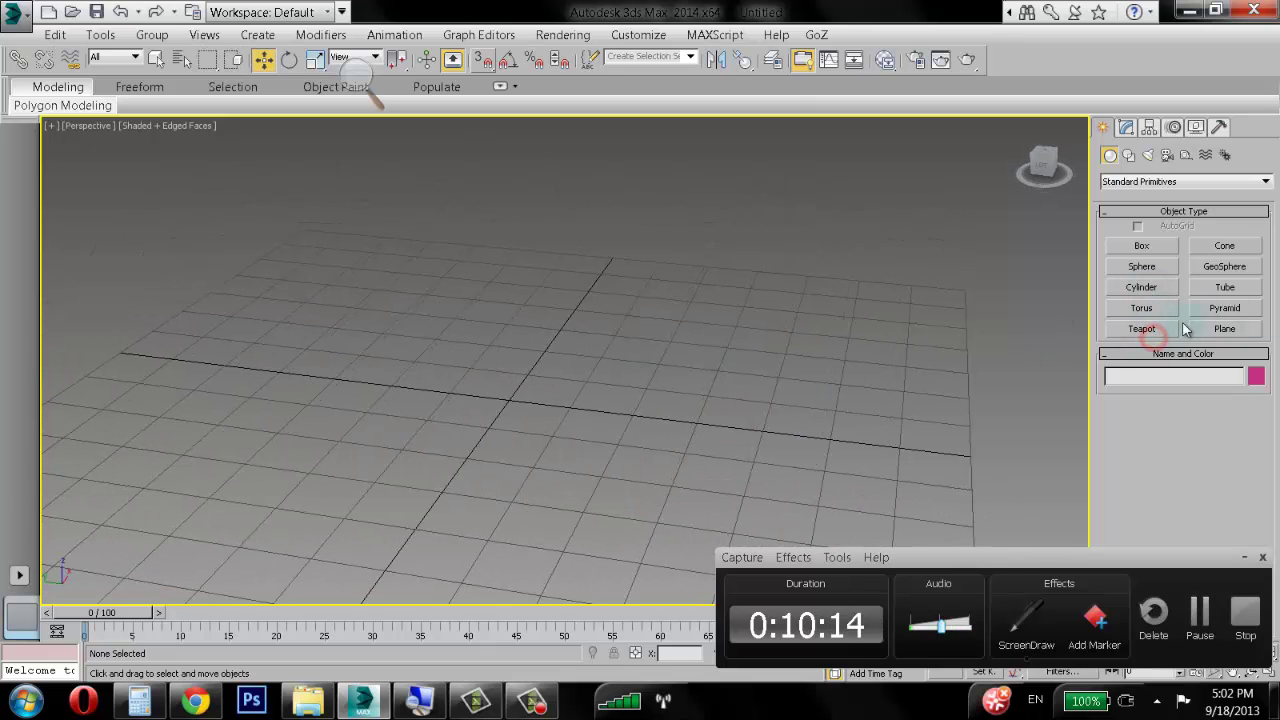
left_click(1150, 330)
left_click_drag(366, 391, 443, 392)
key("w")
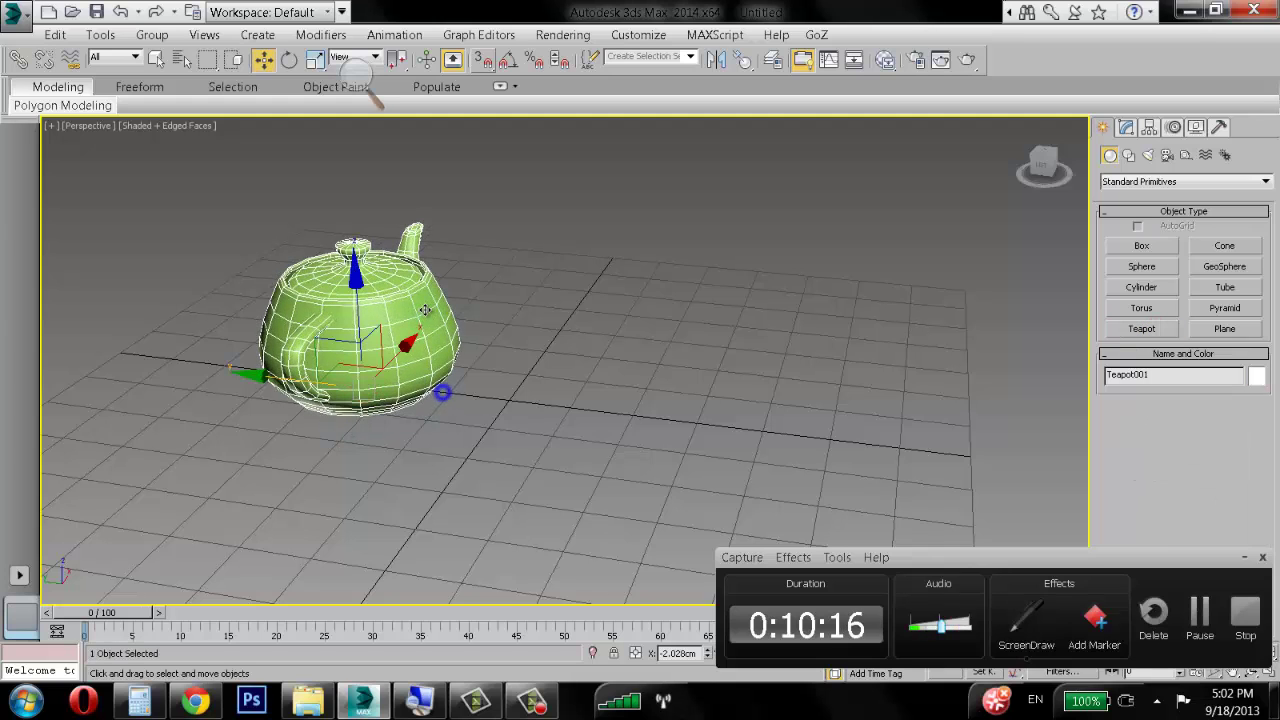
Step: Rotate the teapot about its vertical axis so the spout faces the front, and keep it selected
key("e")
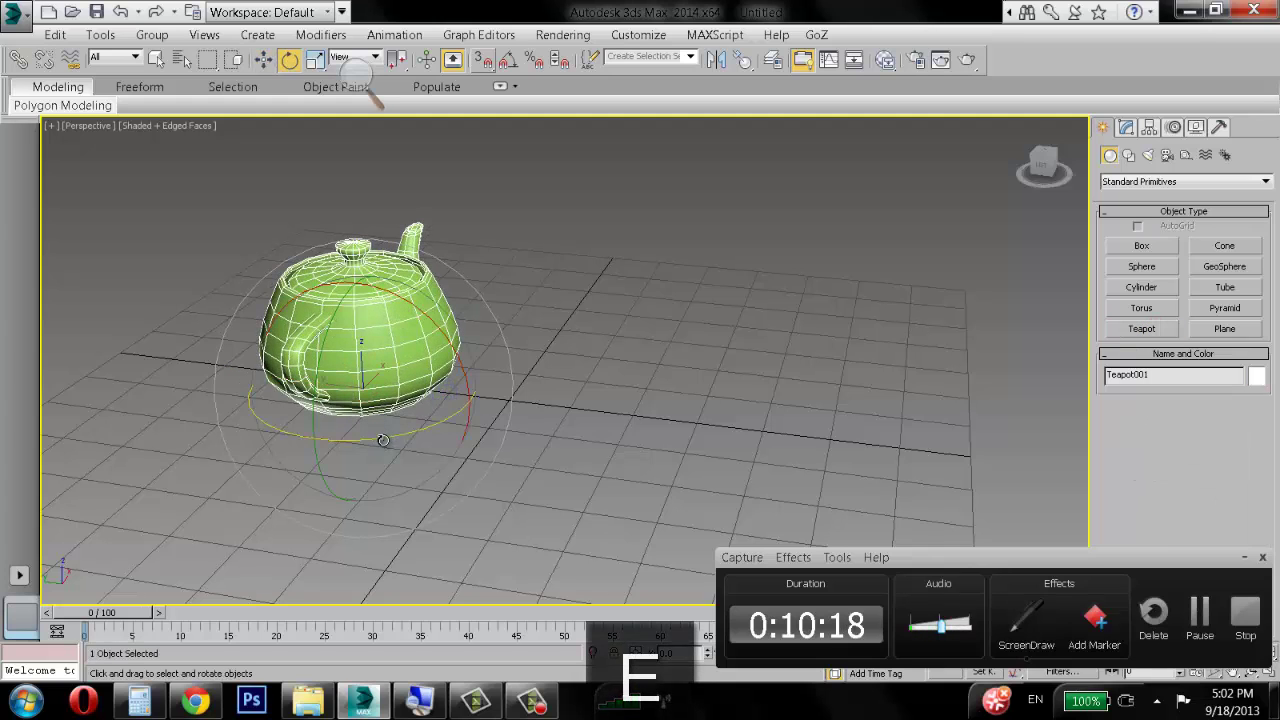
left_click_drag(383, 443, 637, 360)
left_click_drag(455, 420, 606, 303)
left_click(606, 300)
middle_click_drag(606, 300, 600, 355, "alt")
left_click(478, 362)
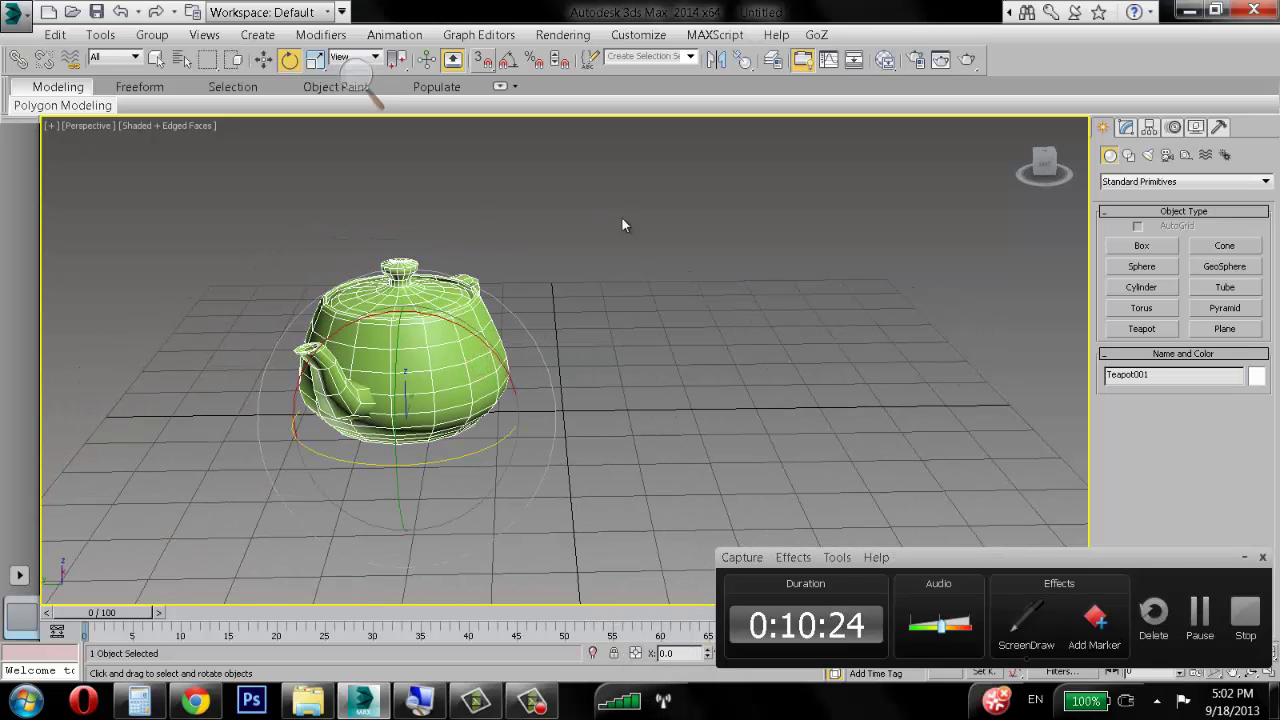
left_click(594, 251)
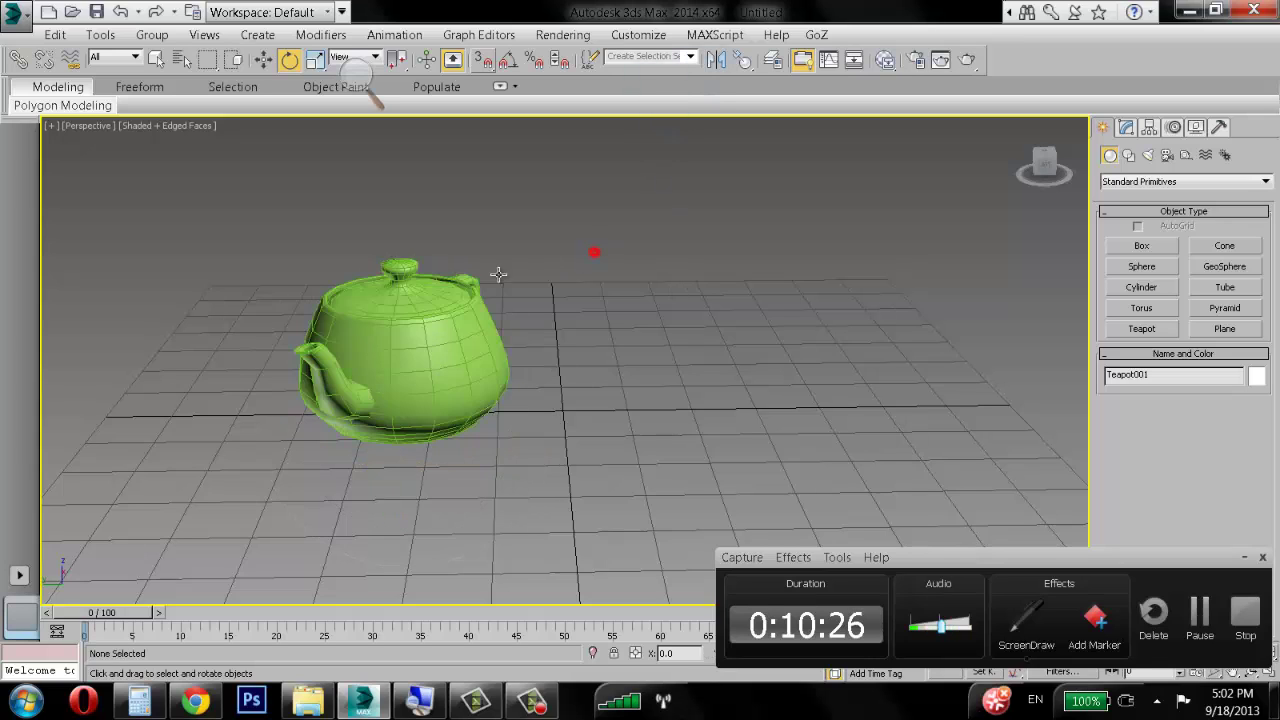
left_click(423, 303)
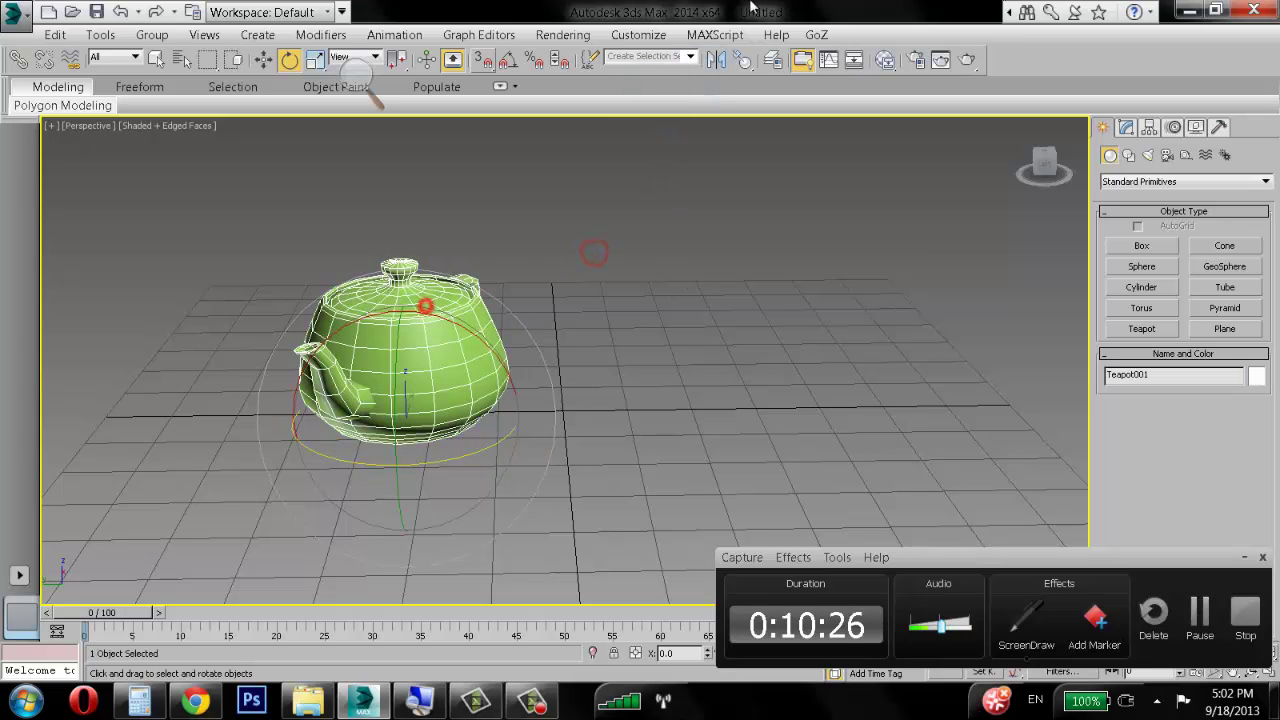
left_click(716, 60)
left_click_drag(603, 186, 853, 177)
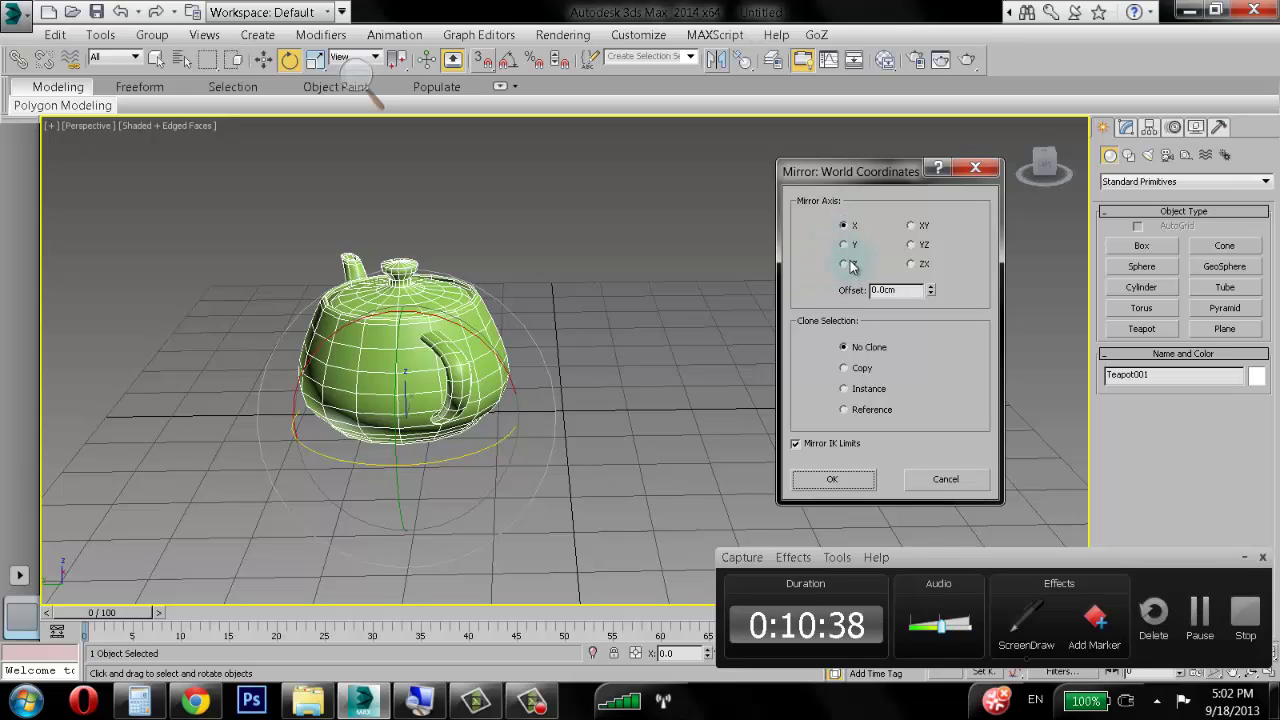
left_click(975, 167)
Step: Magnify the screen to 200% to examine the Mirror and Align tools, and restore it to 100%
left_click(420, 700)
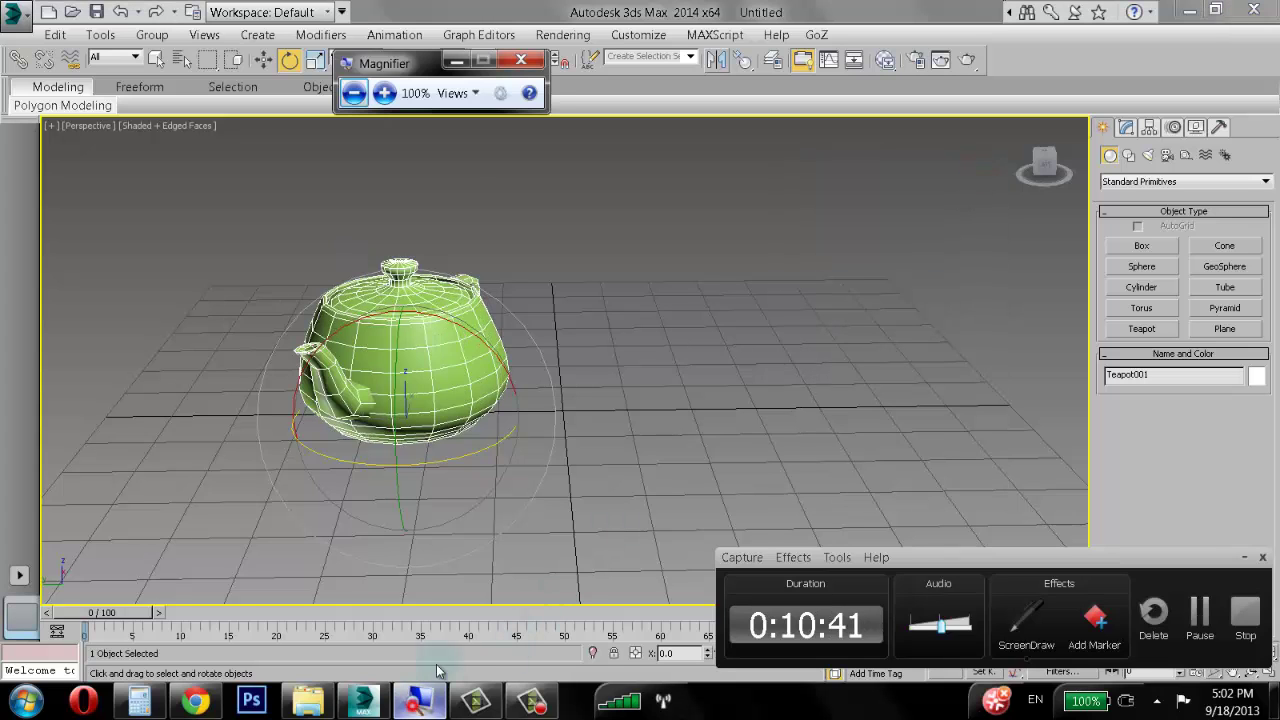
left_click(388, 93)
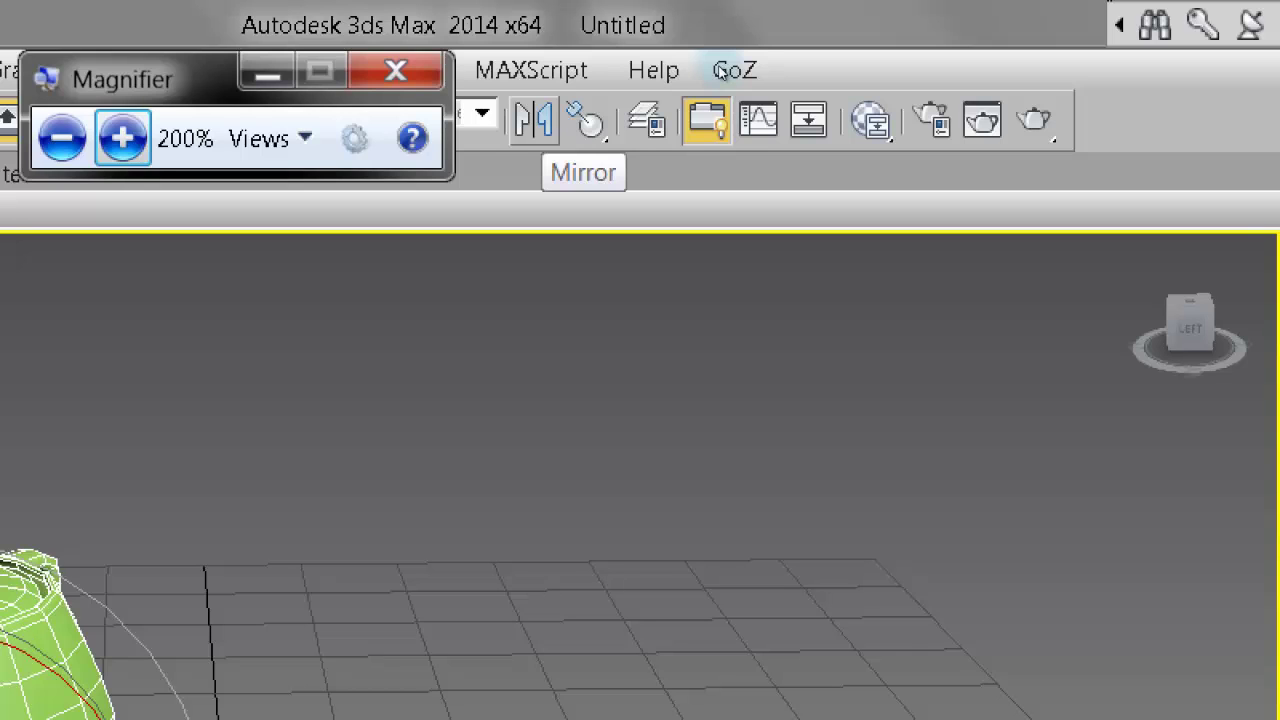
left_click_drag(584, 118, 586, 166)
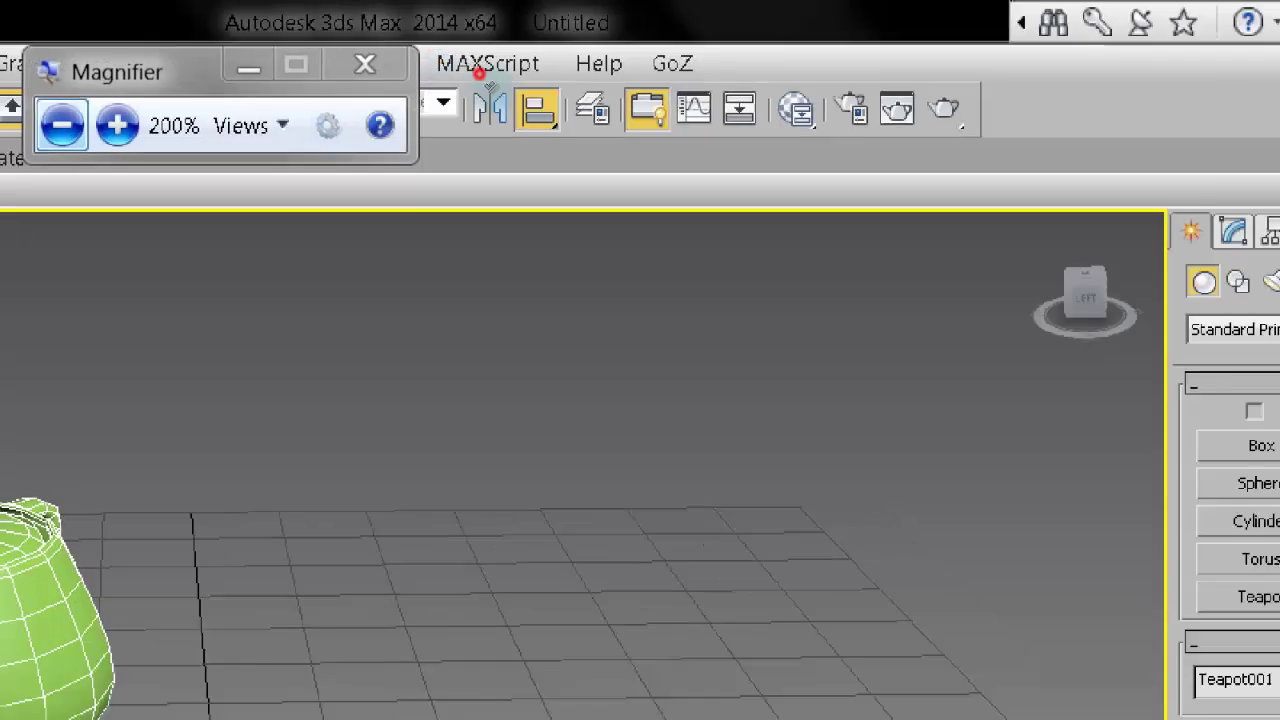
key("super+minus")
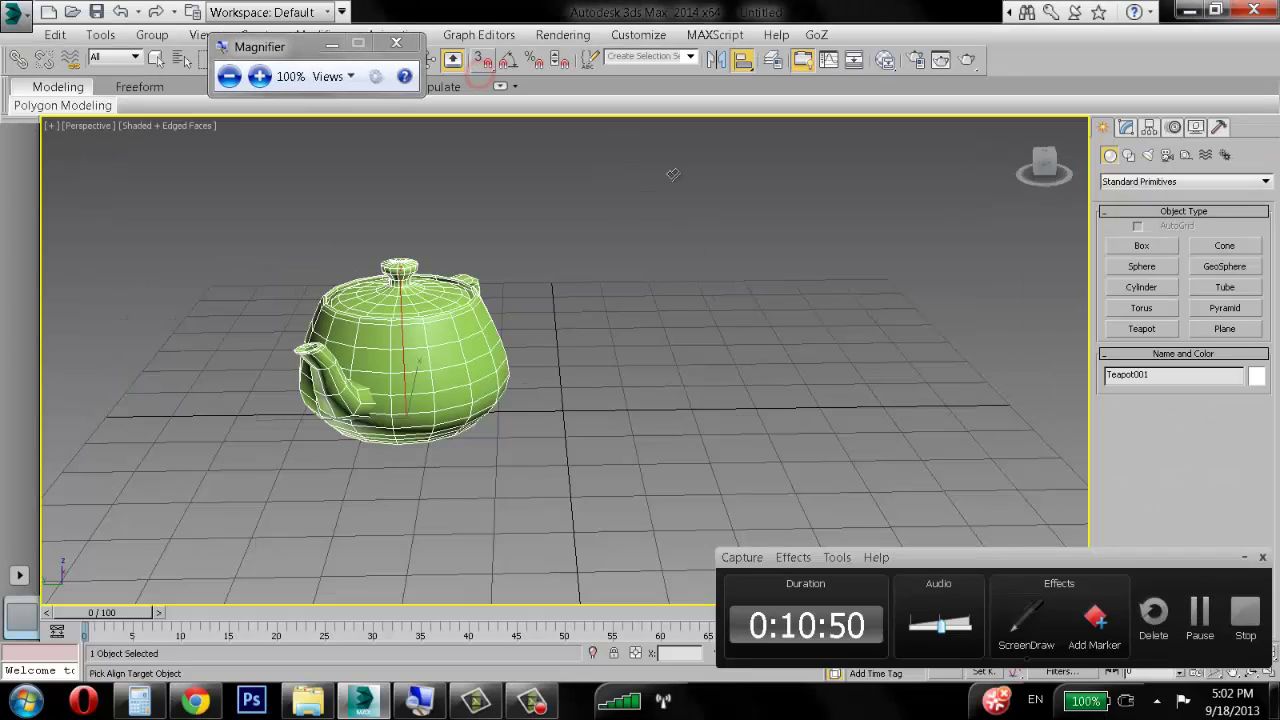
Step: Start mirroring the teapot about the X axis with Copy as the clone option
left_click(716, 62)
left_click_drag(621, 172, 852, 146)
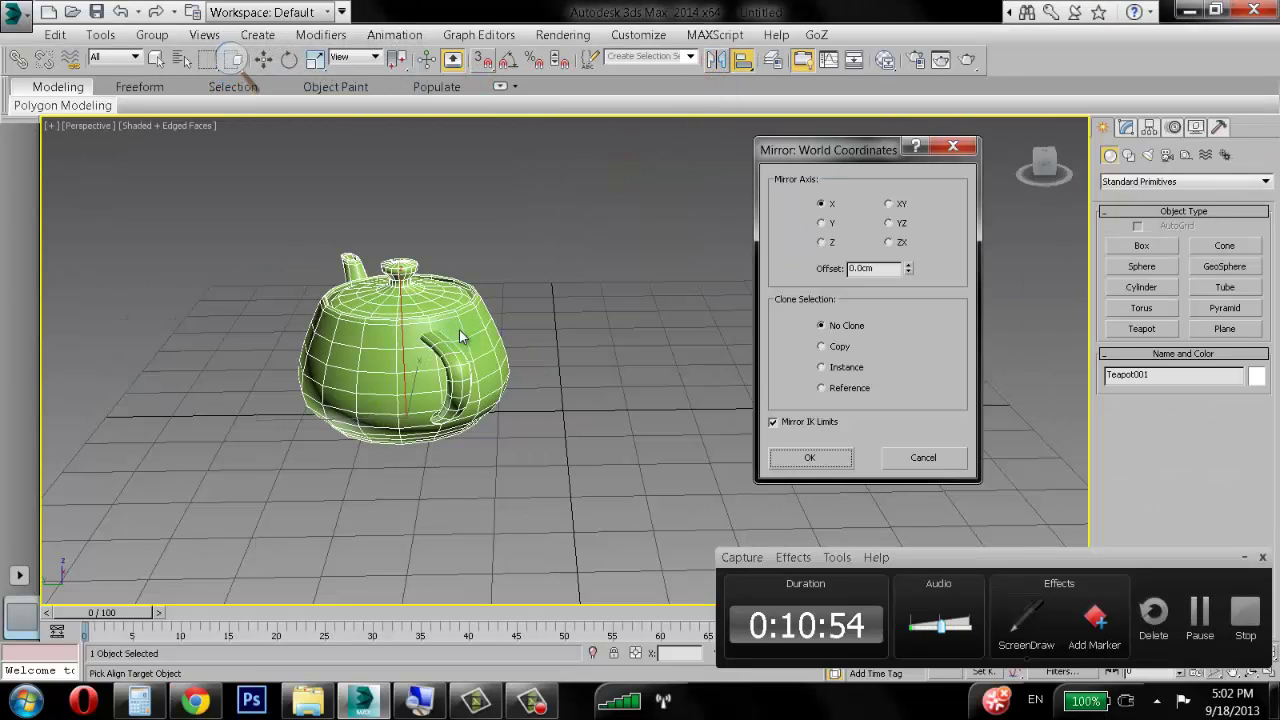
left_click(838, 346)
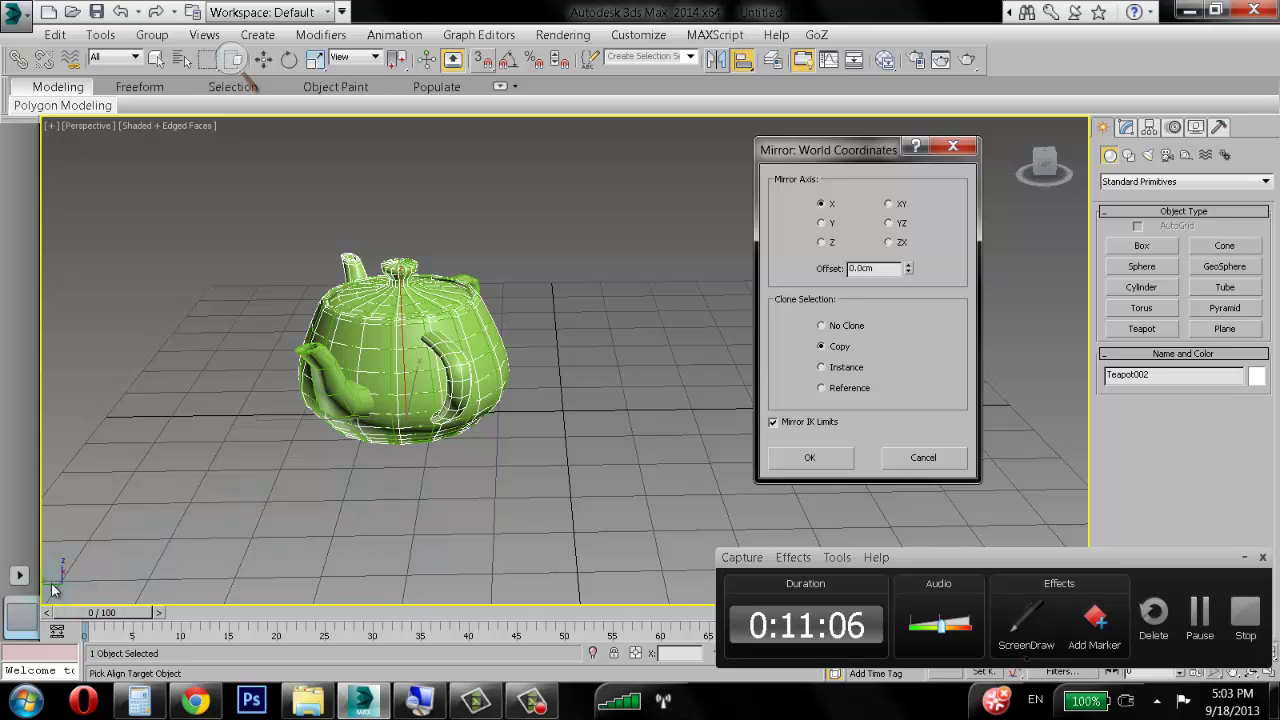
Step: Magnify the screen to 200% to examine the world axis tripod, and restore it to 100%
left_click(410, 706)
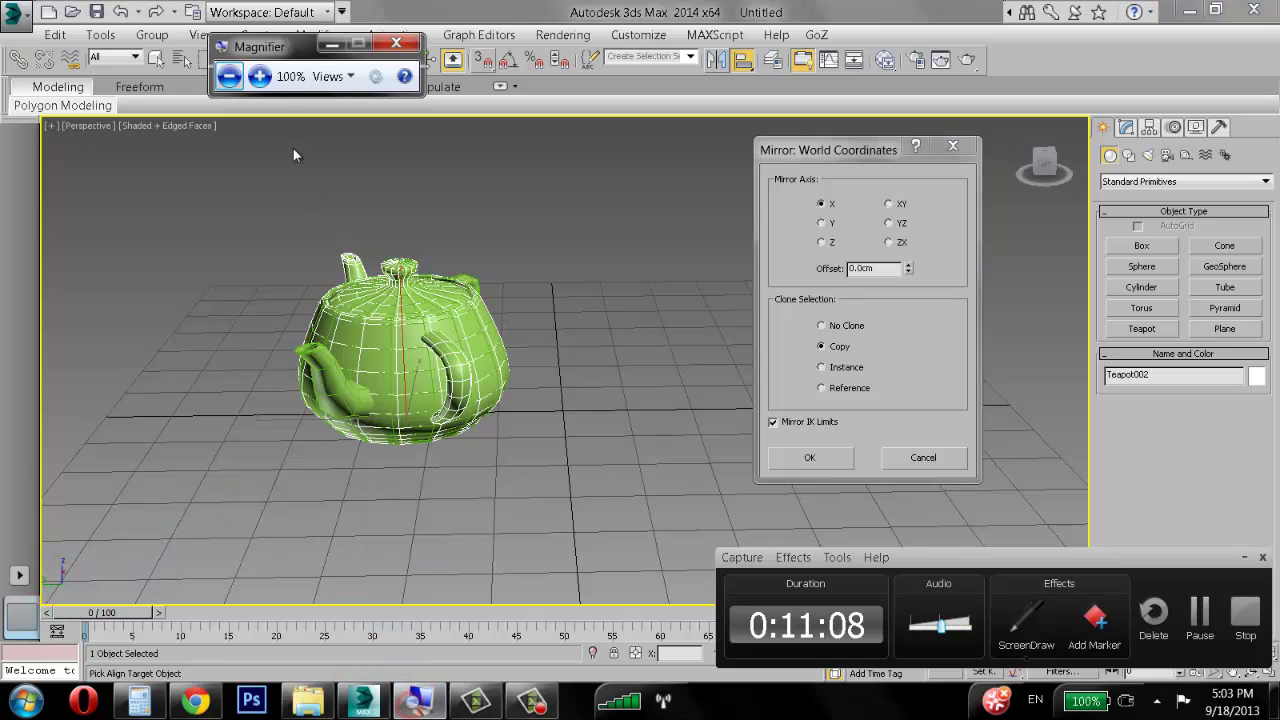
left_click(259, 76)
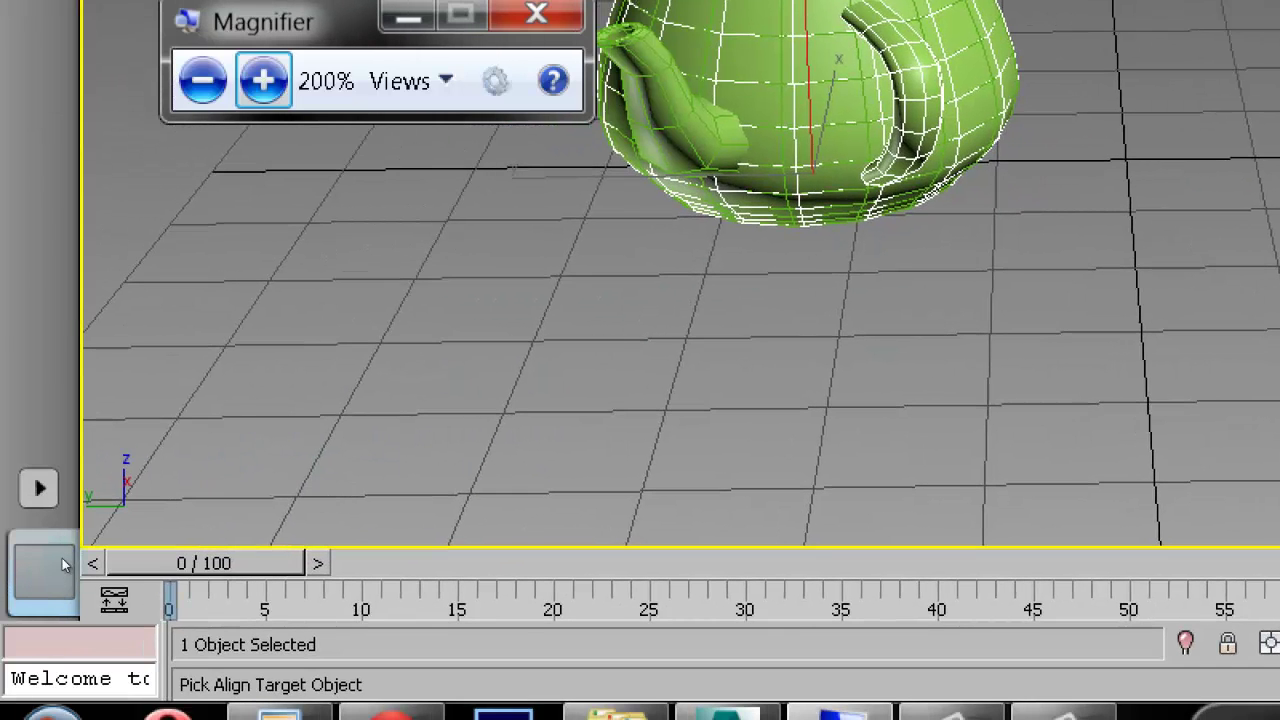
left_click(203, 80)
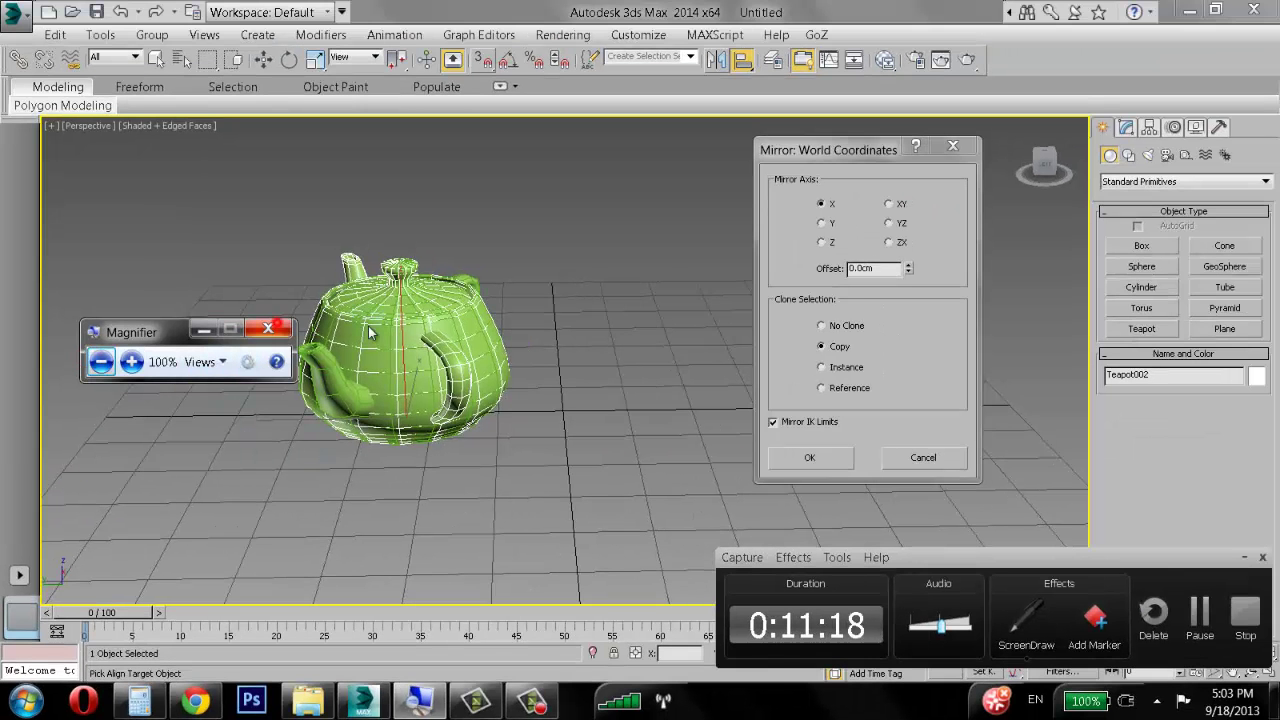
left_click(270, 329)
key("super+u")
Step: Mirror the teapot about the Y axis as an Instance with an offset of -32.48 cm
left_click(822, 224)
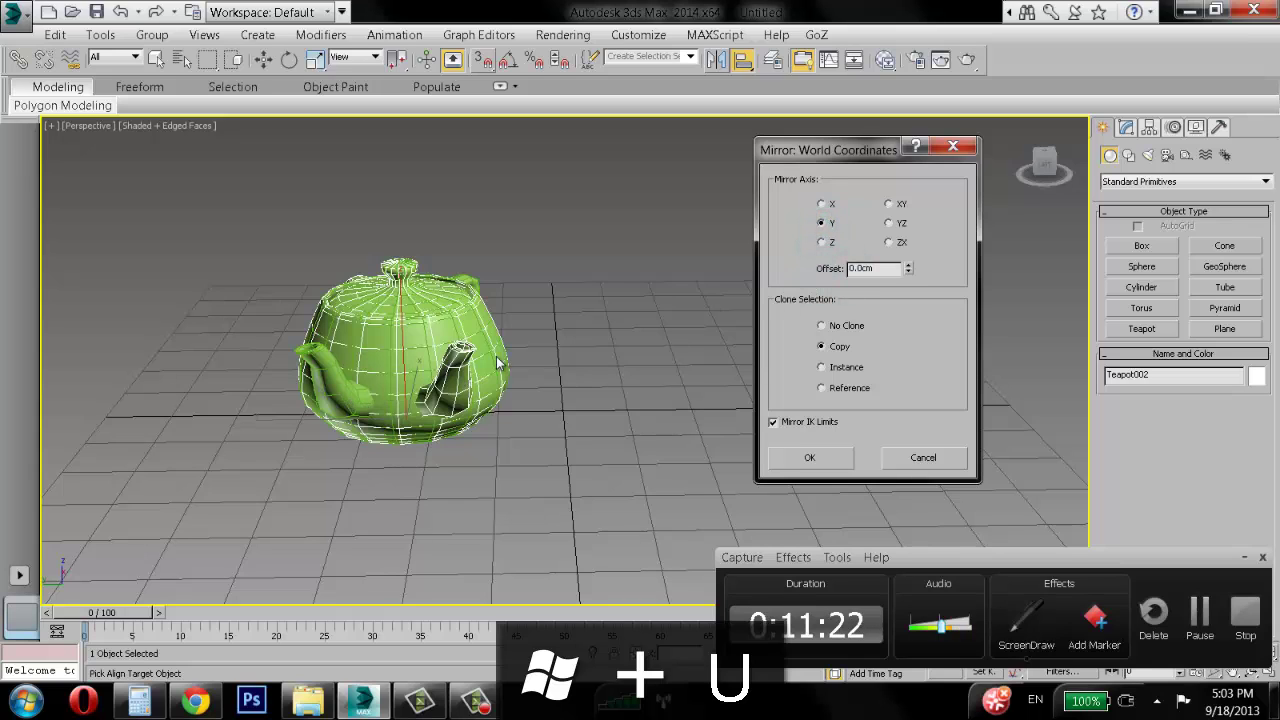
left_click(858, 268)
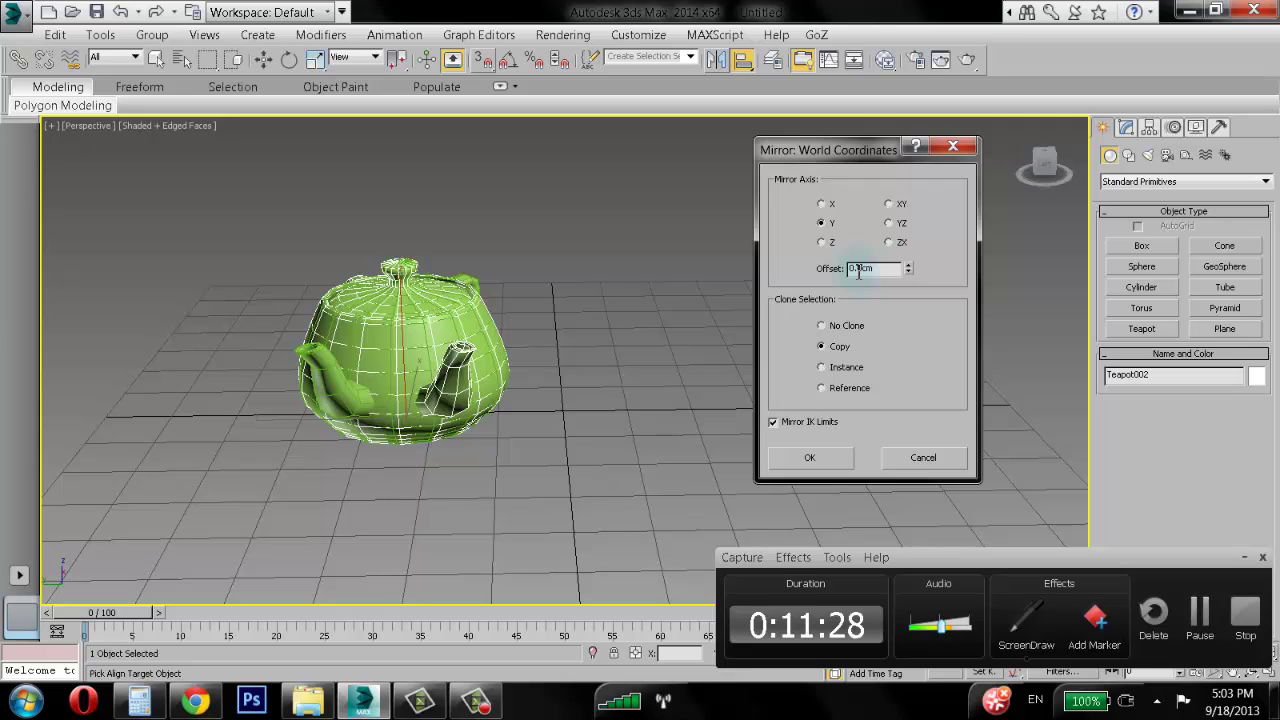
left_click_drag(908, 268, 872, 33)
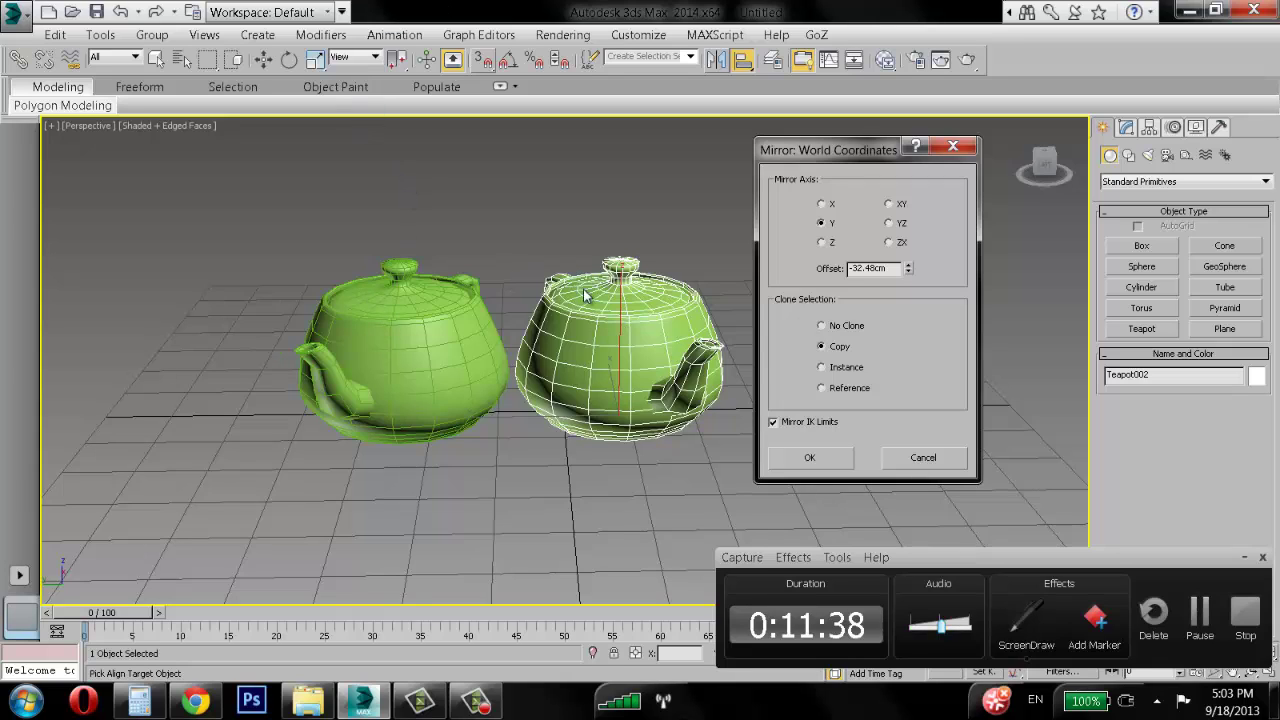
left_click(823, 366)
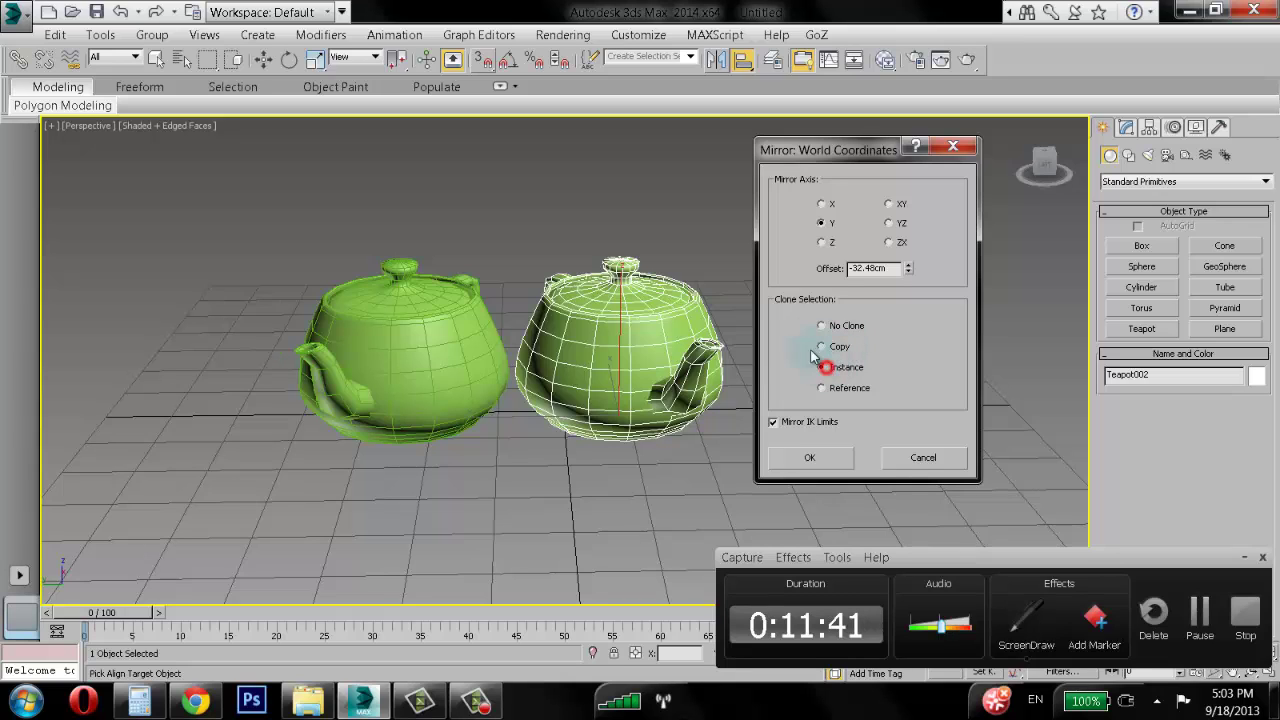
left_click(782, 456)
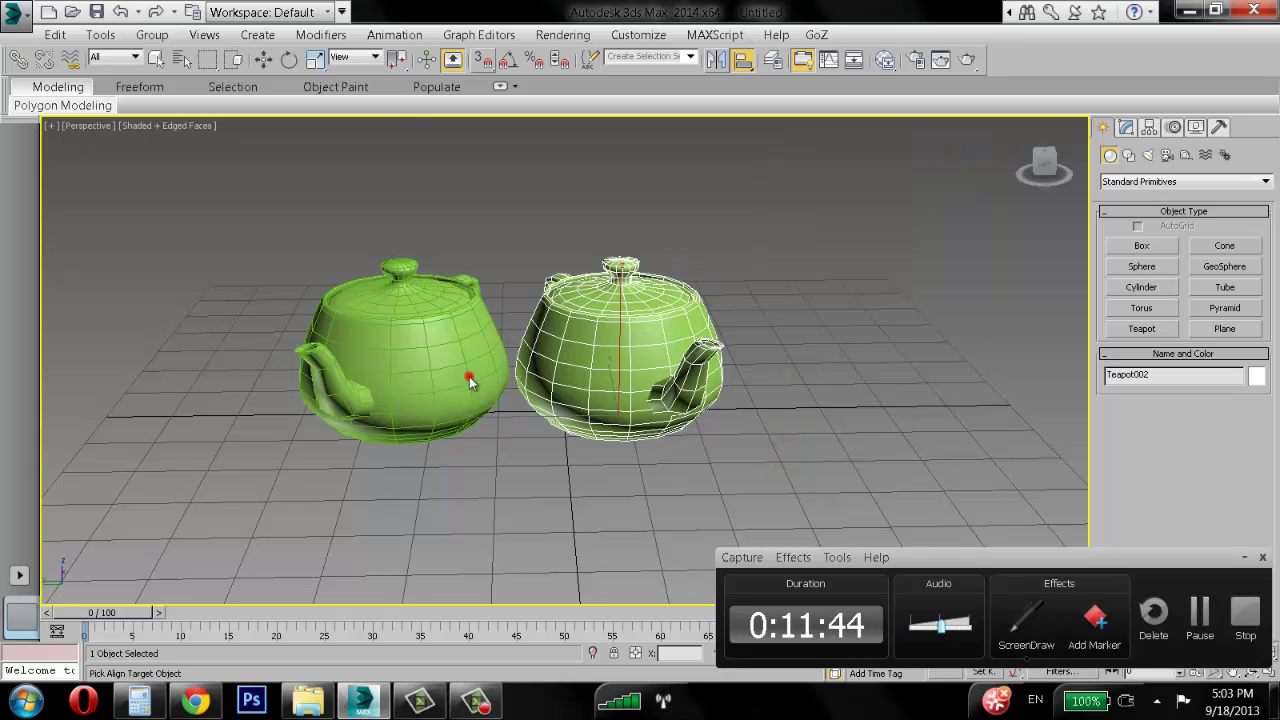
Step: Set the original teapot's radius to 14.502 cm and its segments to 5
left_click(470, 381)
left_click(954, 491)
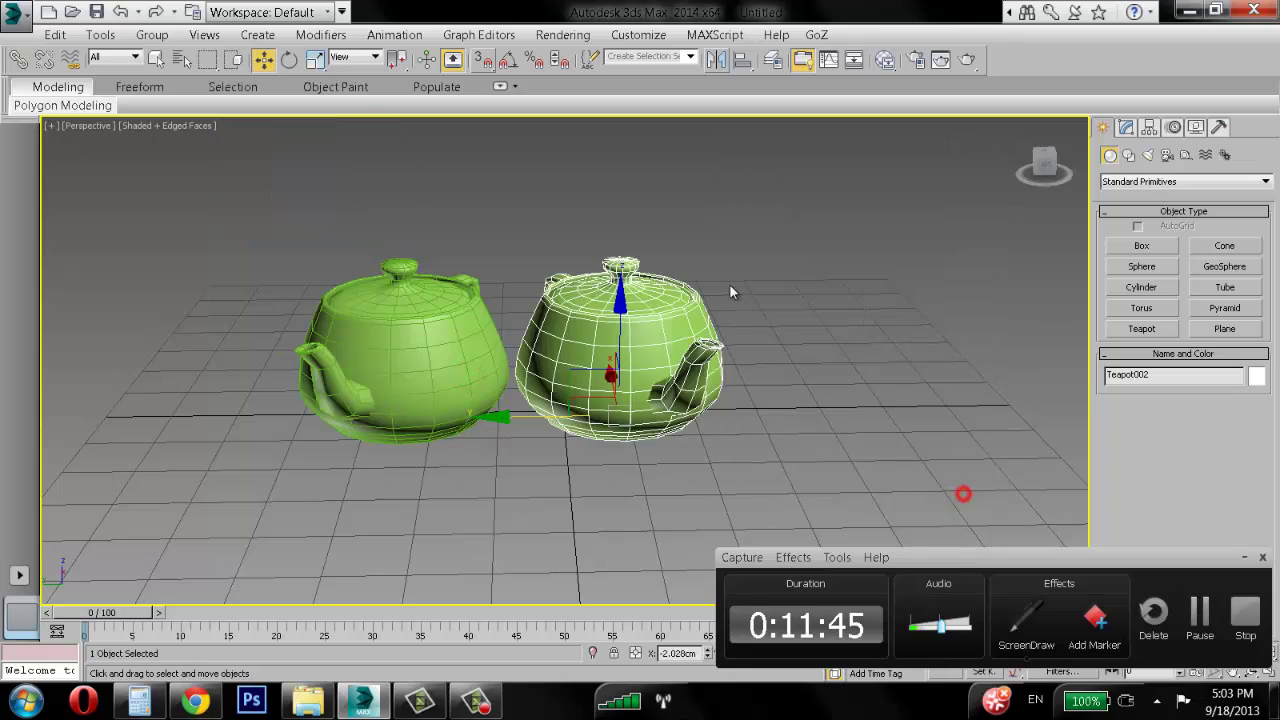
right_click(769, 226)
left_click(672, 201)
left_click(470, 335)
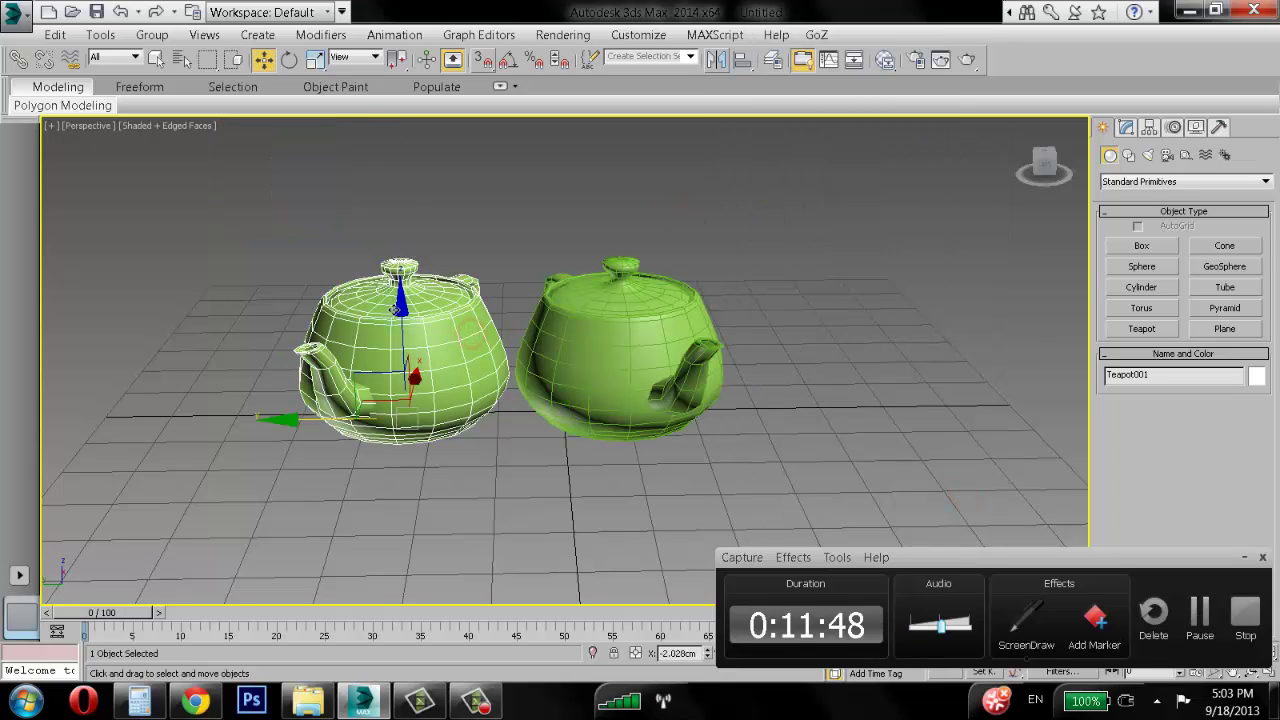
left_click(1125, 127)
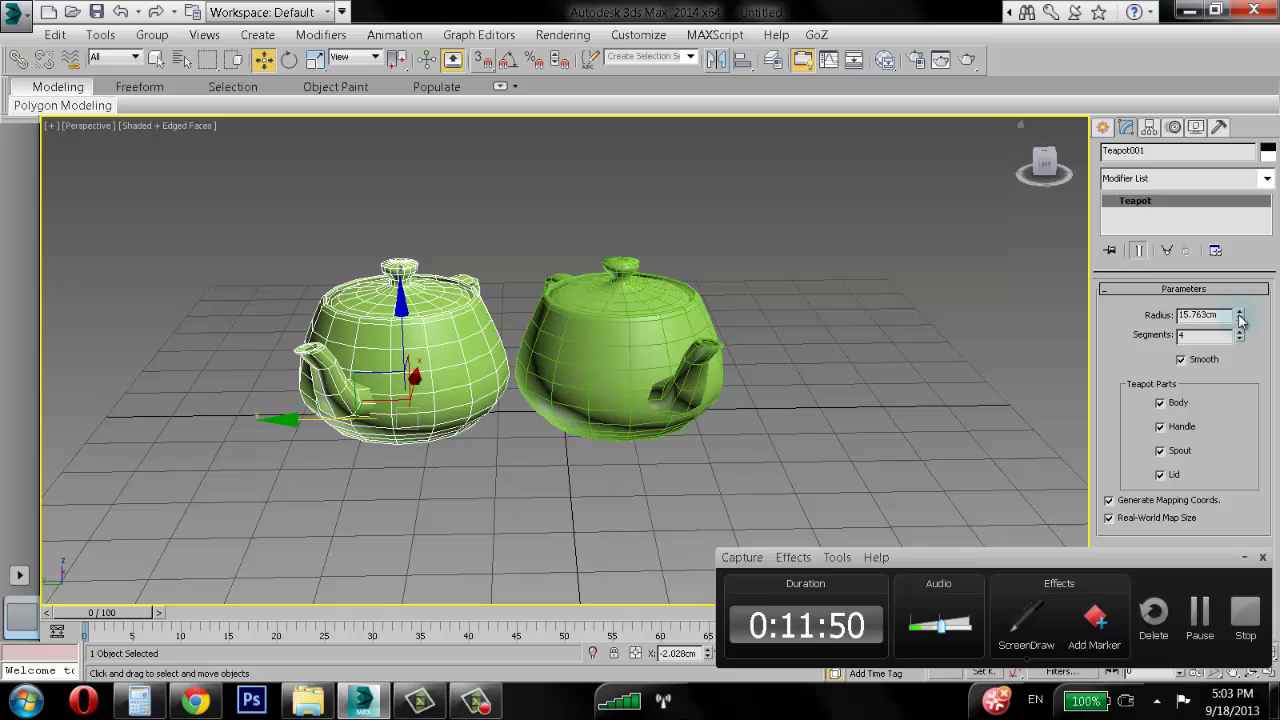
left_click_drag(1240, 318, 1240, 336)
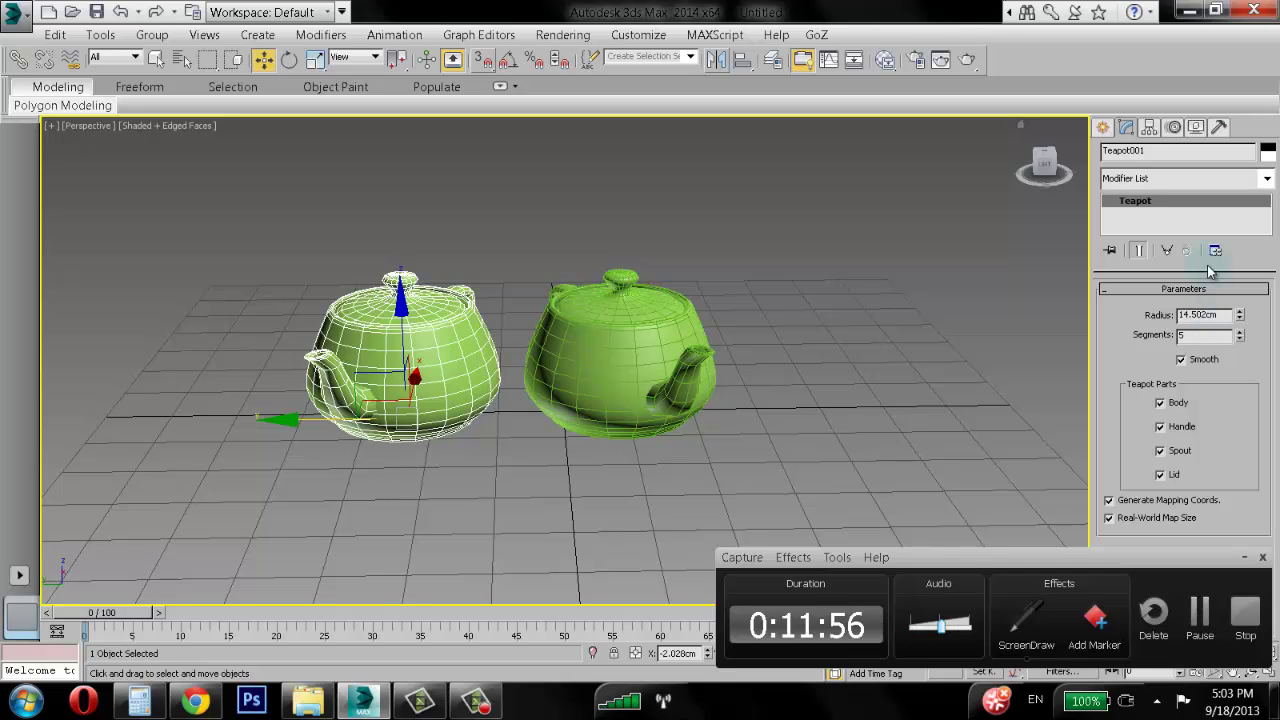
Step: Delete the mirrored teapot instance, keeping only the original teapot
left_click(797, 388)
left_click(476, 331)
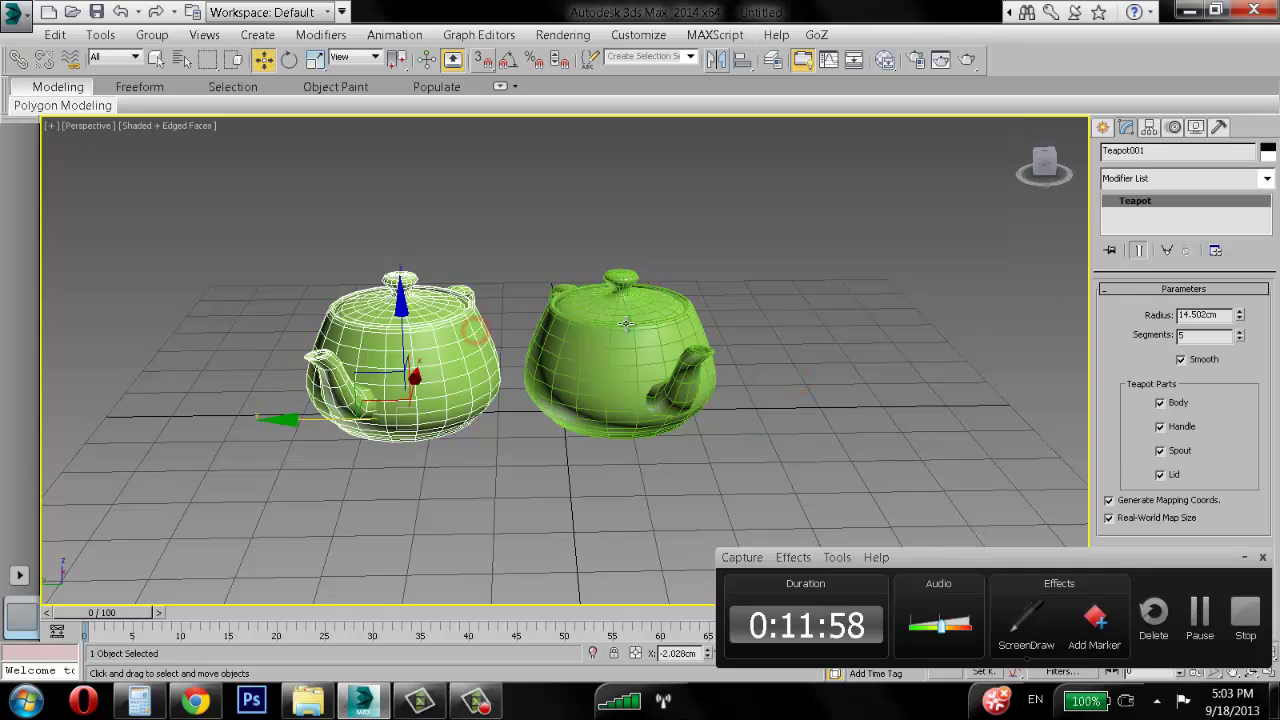
left_click(625, 323)
key("End")
key("Delete")
Step: Delete the remaining original teapot and undo that deletion
left_click(455, 371)
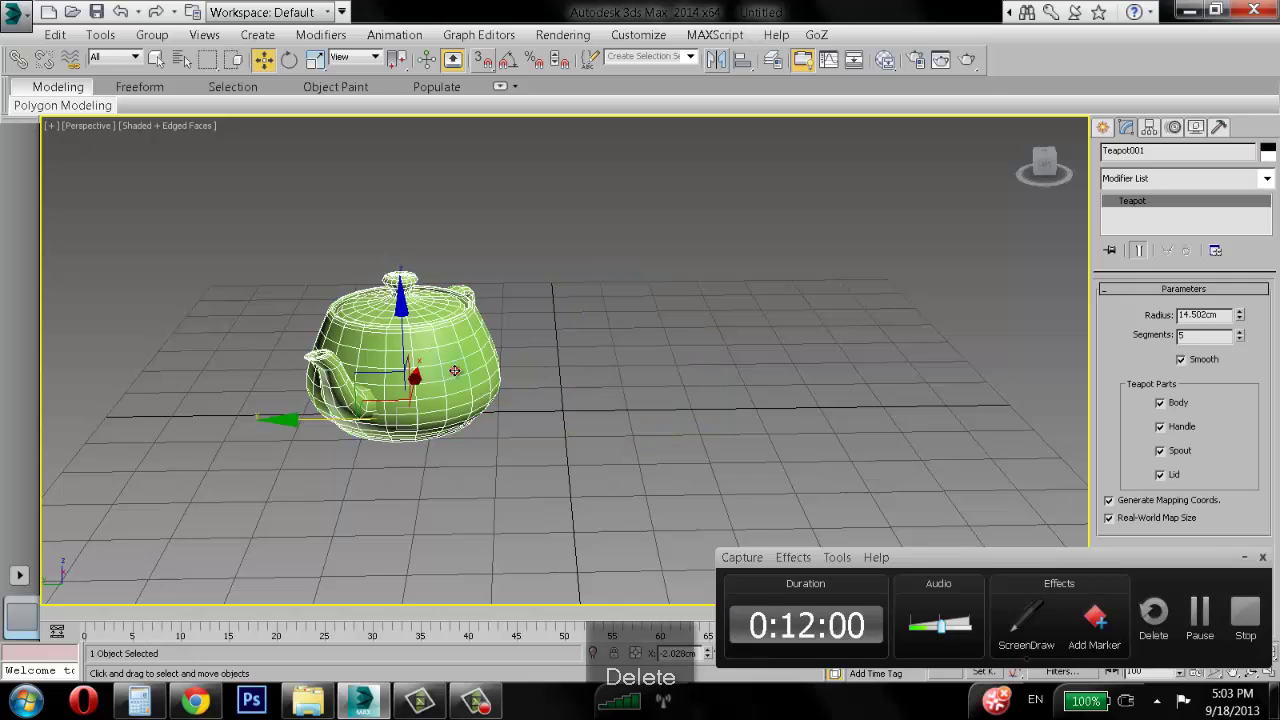
key("Delete")
key("ctrl+z")
key("ctrl+z")
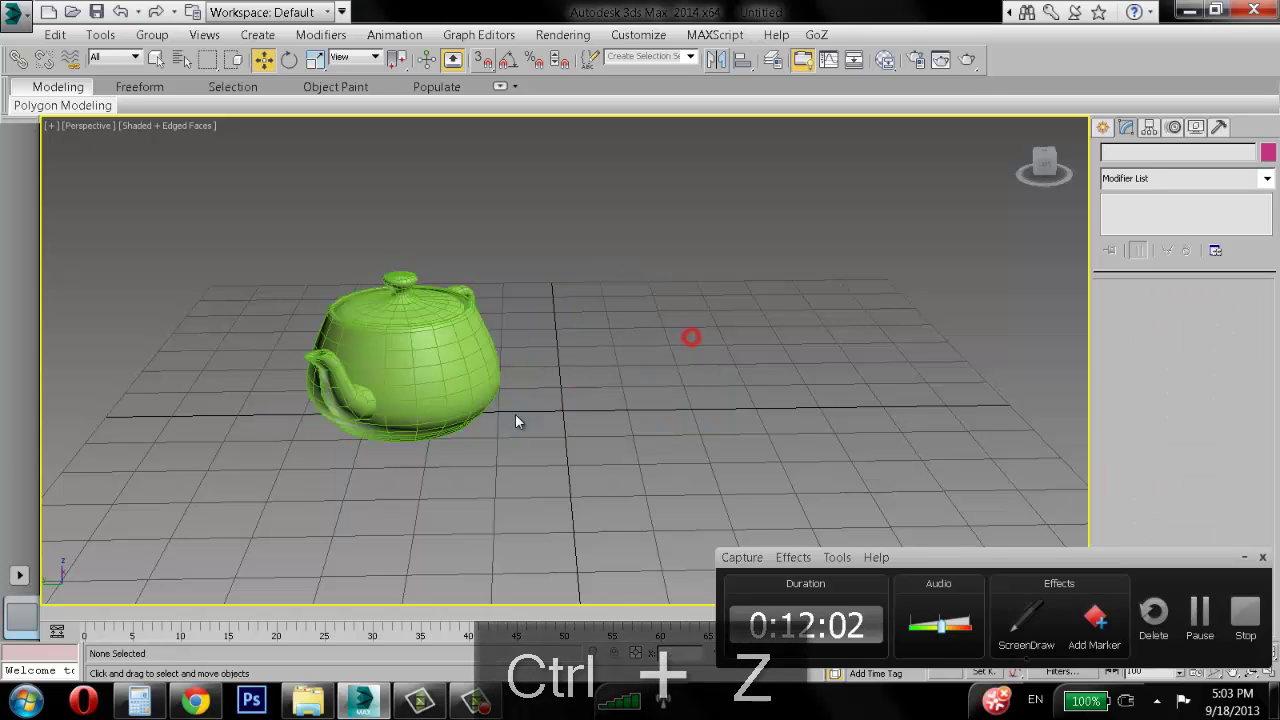
Step: Select the teapot and examine it and its pivot from above and from underneath
middle_click_drag(677, 415, 676, 385, "alt")
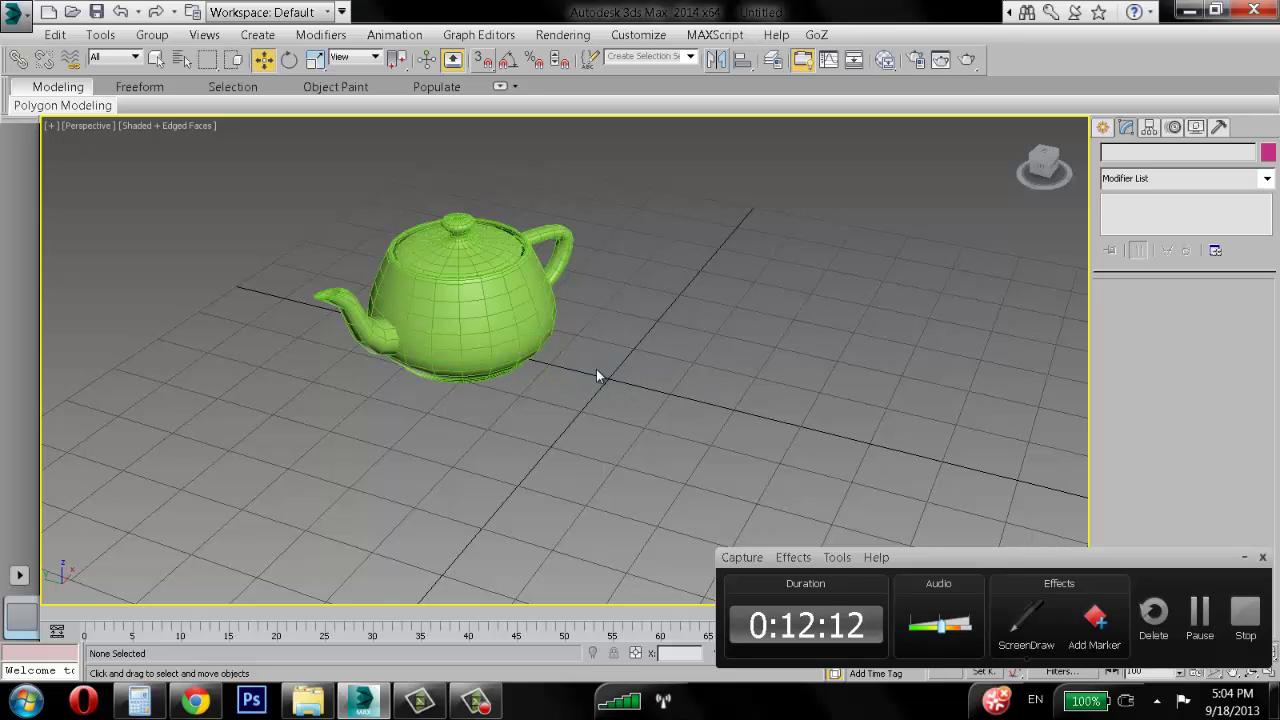
middle_click_drag(597, 375, 614, 370, "alt")
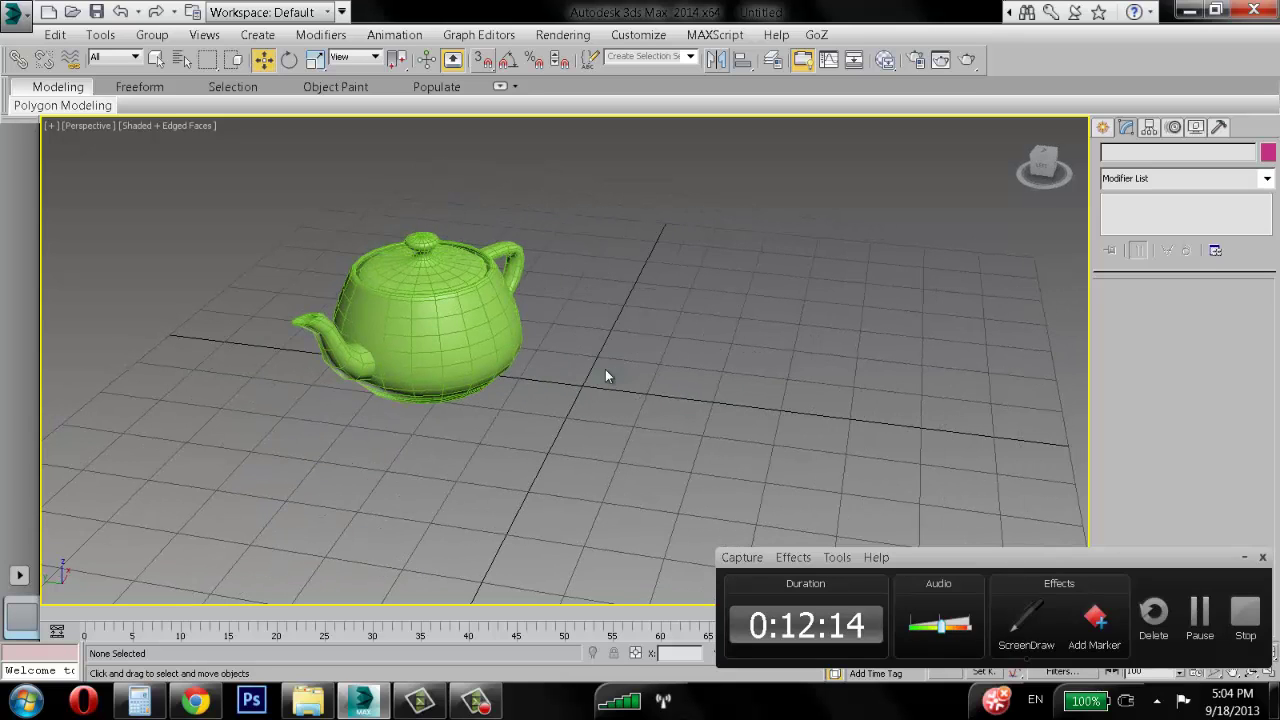
left_click(500, 328)
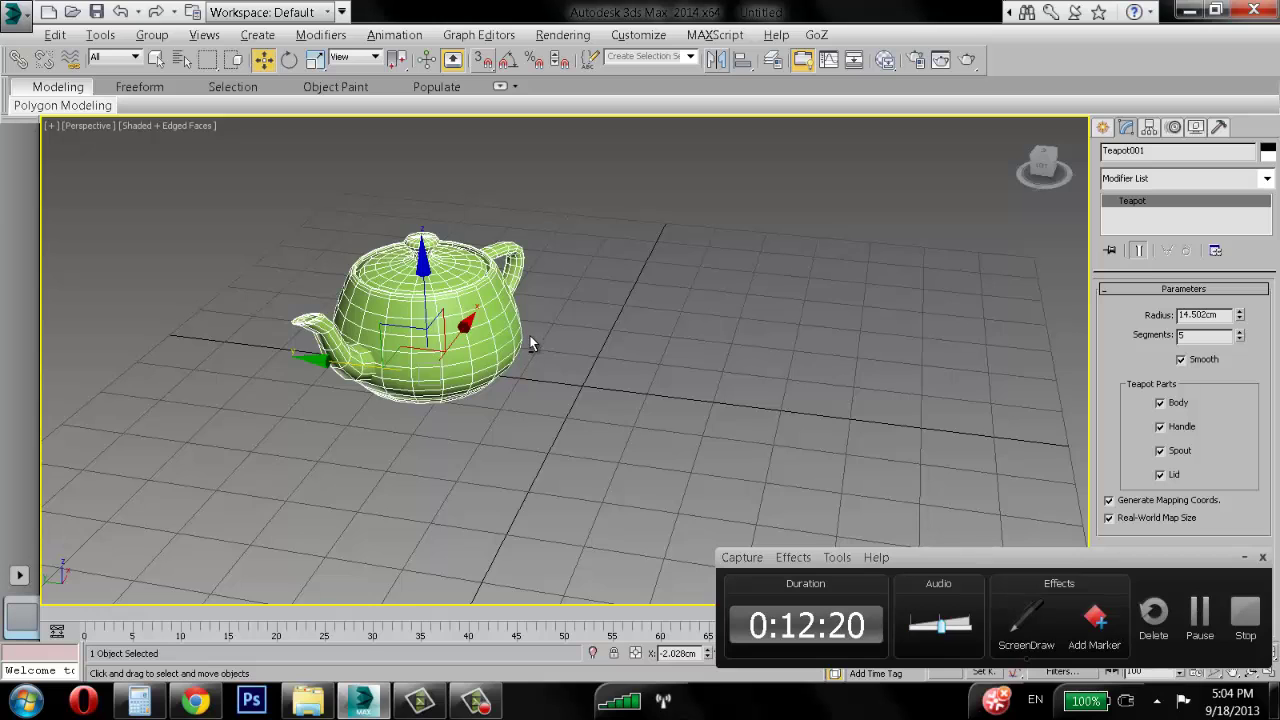
middle_click_drag(525, 338, 450, 312, "alt")
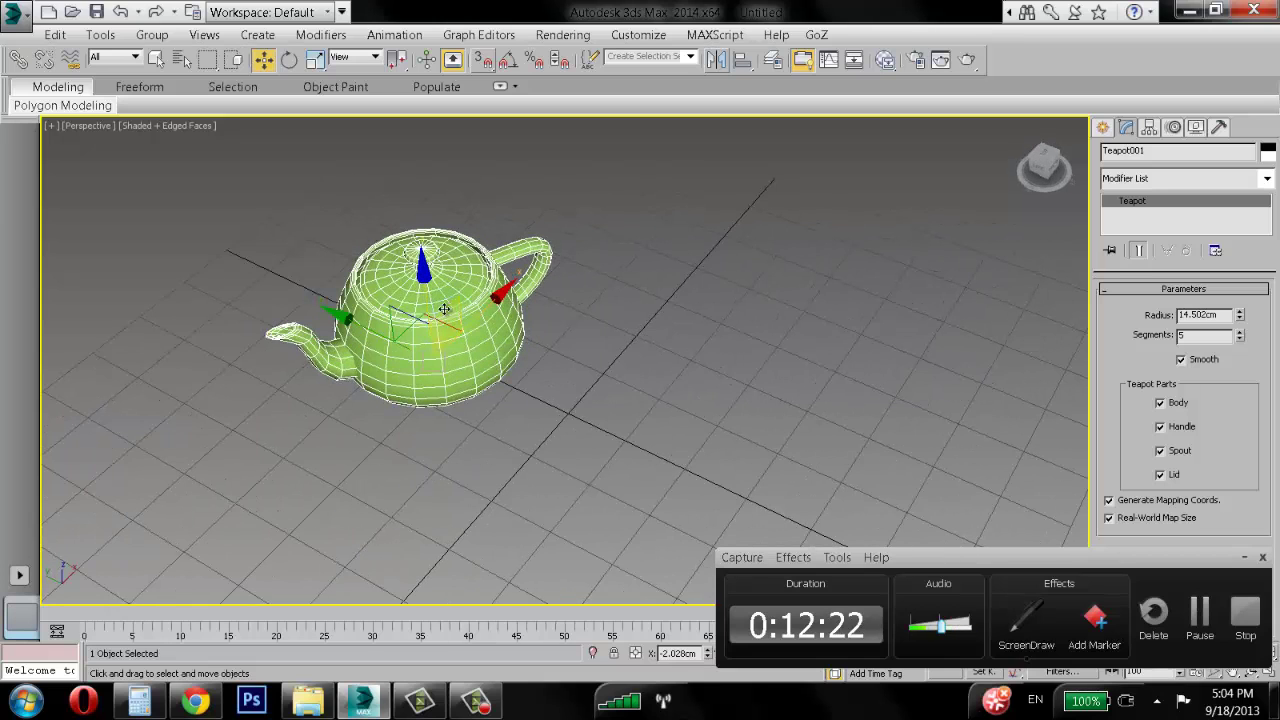
middle_click_drag(444, 309, 448, 345, "alt")
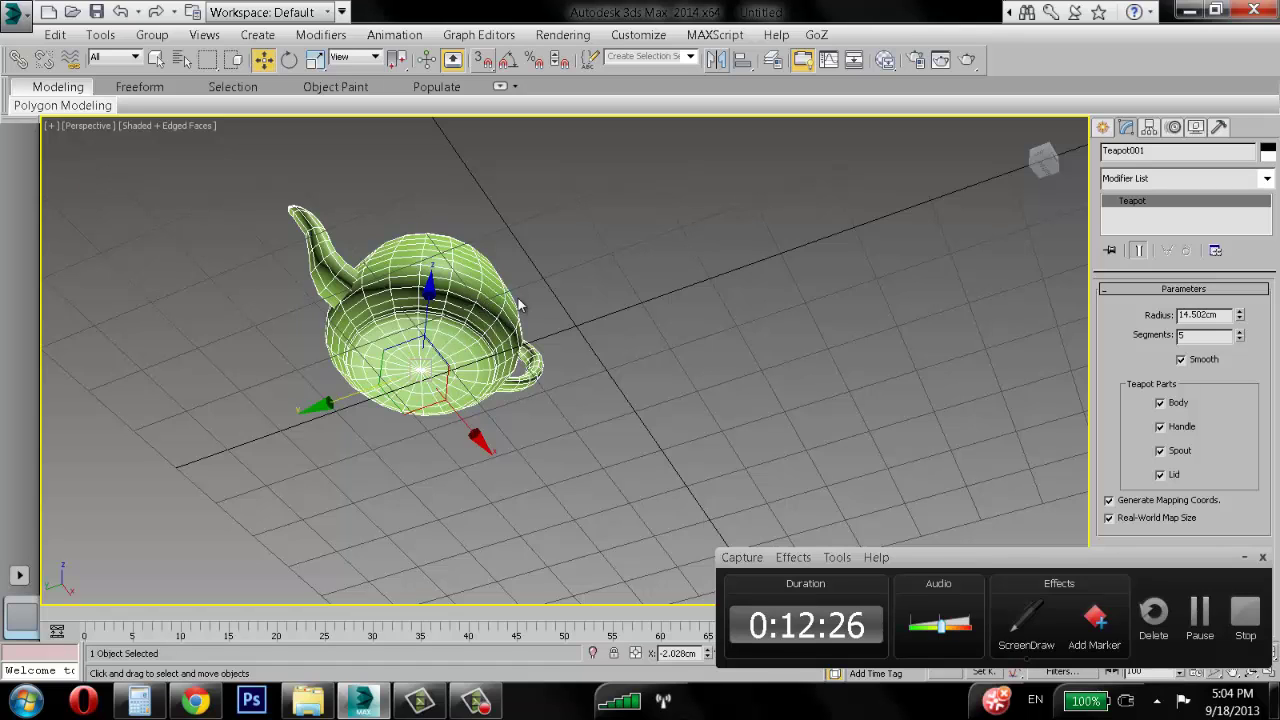
middle_click_drag(518, 298, 602, 381, "alt")
Step: Change the teapot's transform center to Use Transform Coordinate Center, magnifying the screen to 200% meanwhile and restoring 100%
left_click(25, 700)
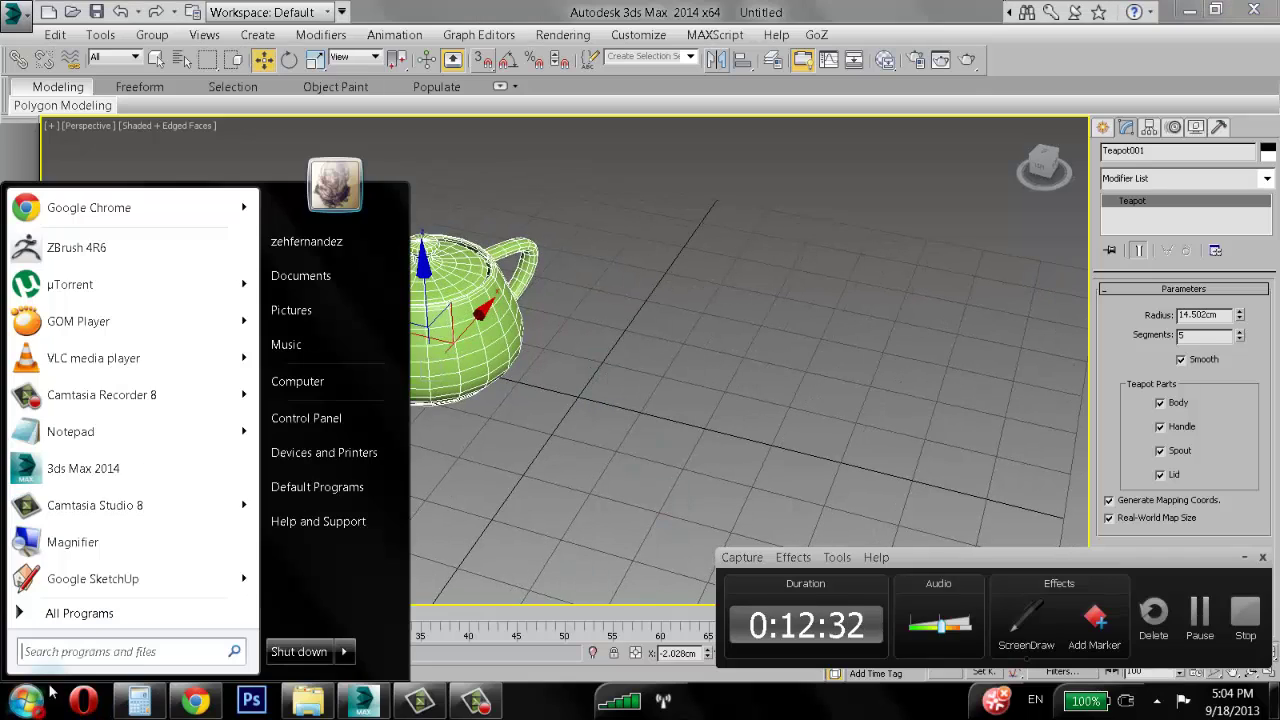
left_click(70, 537)
key("super+plus")
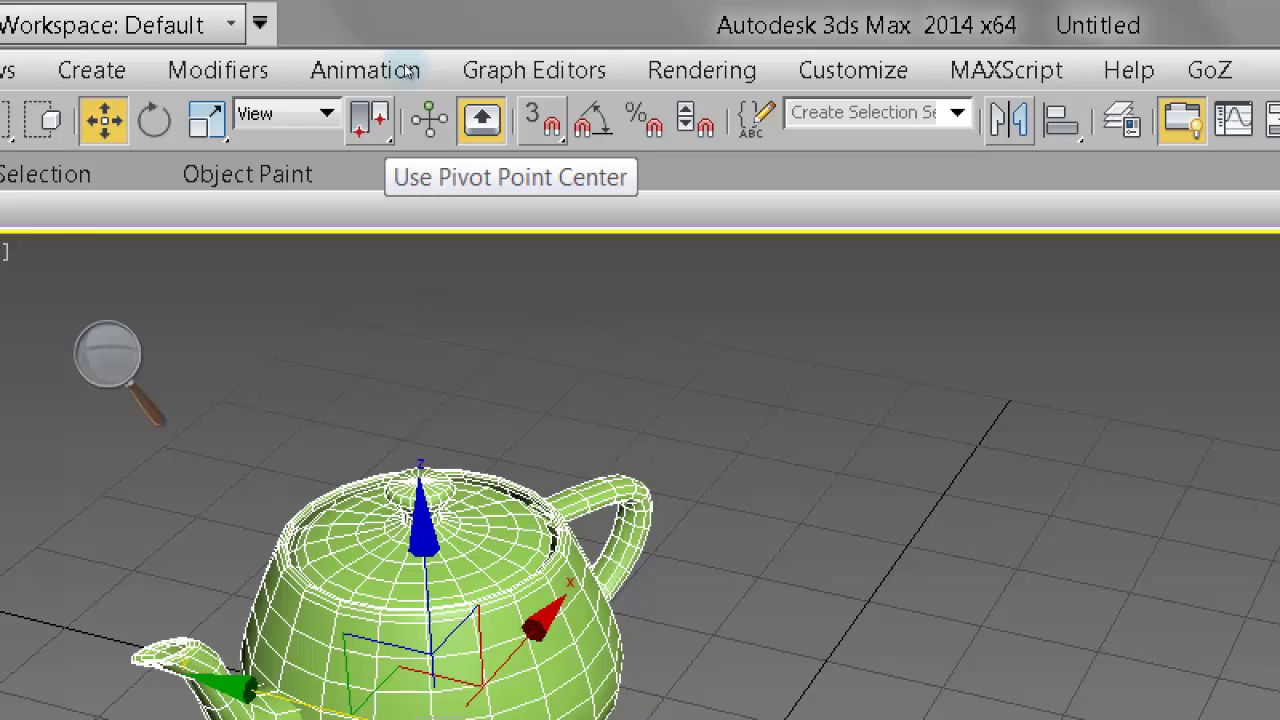
left_click(370, 119)
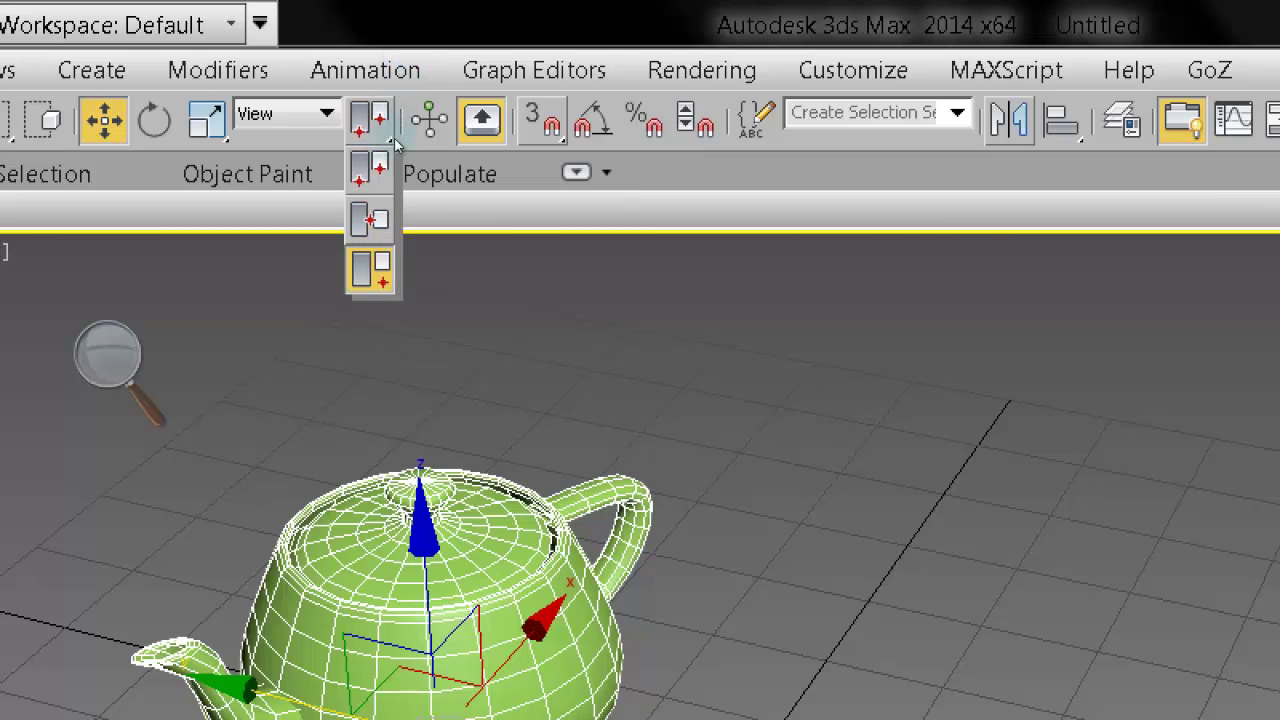
left_click(370, 270)
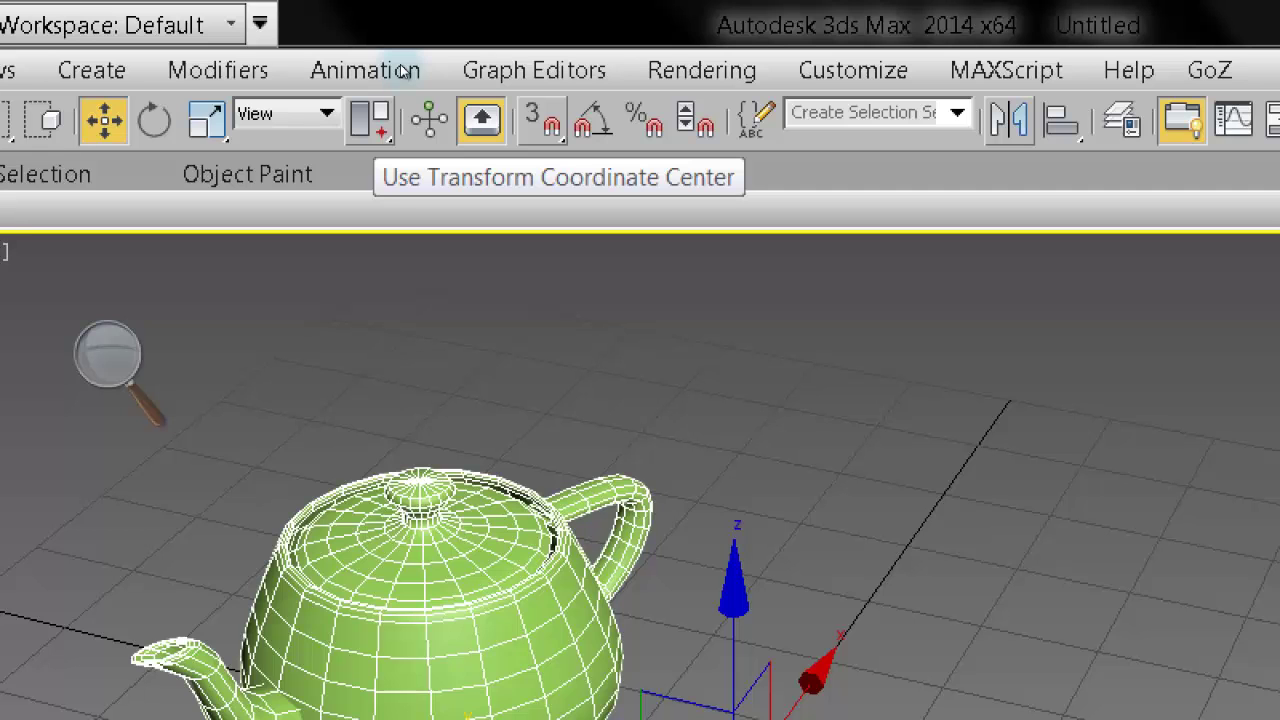
scroll(560, 238, "down", 3)
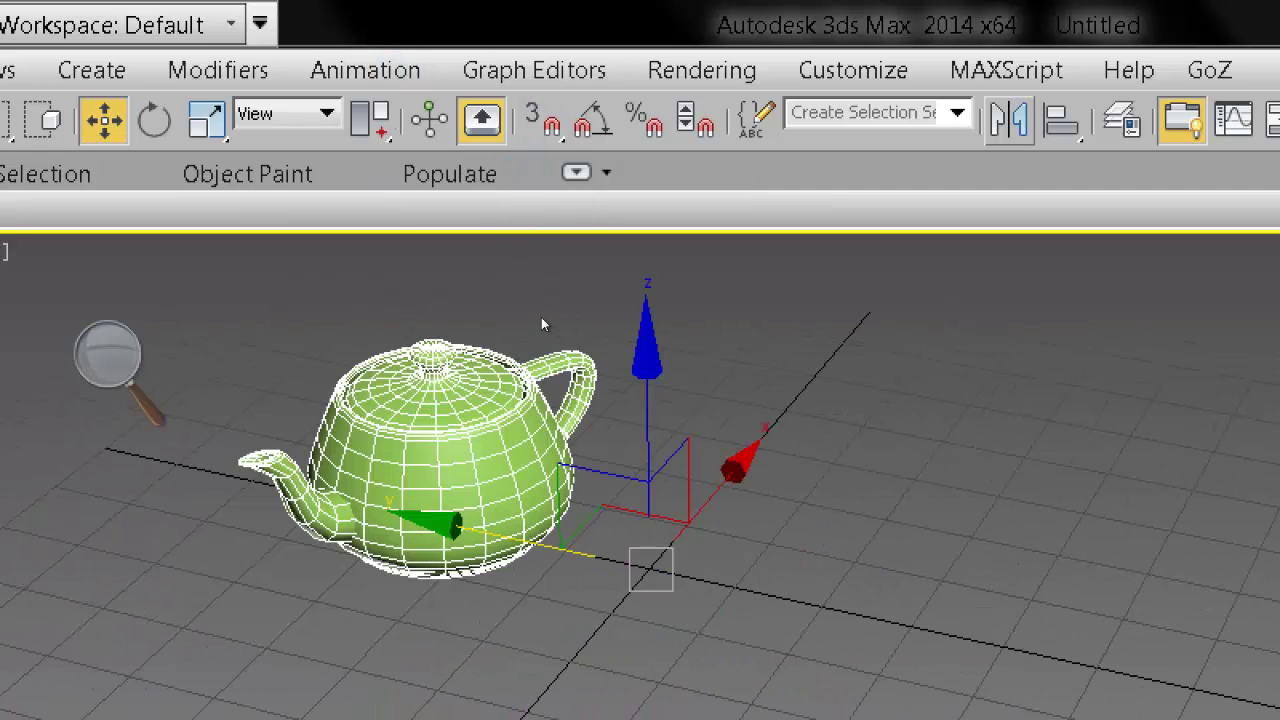
left_click(257, 178)
left_click(105, 392)
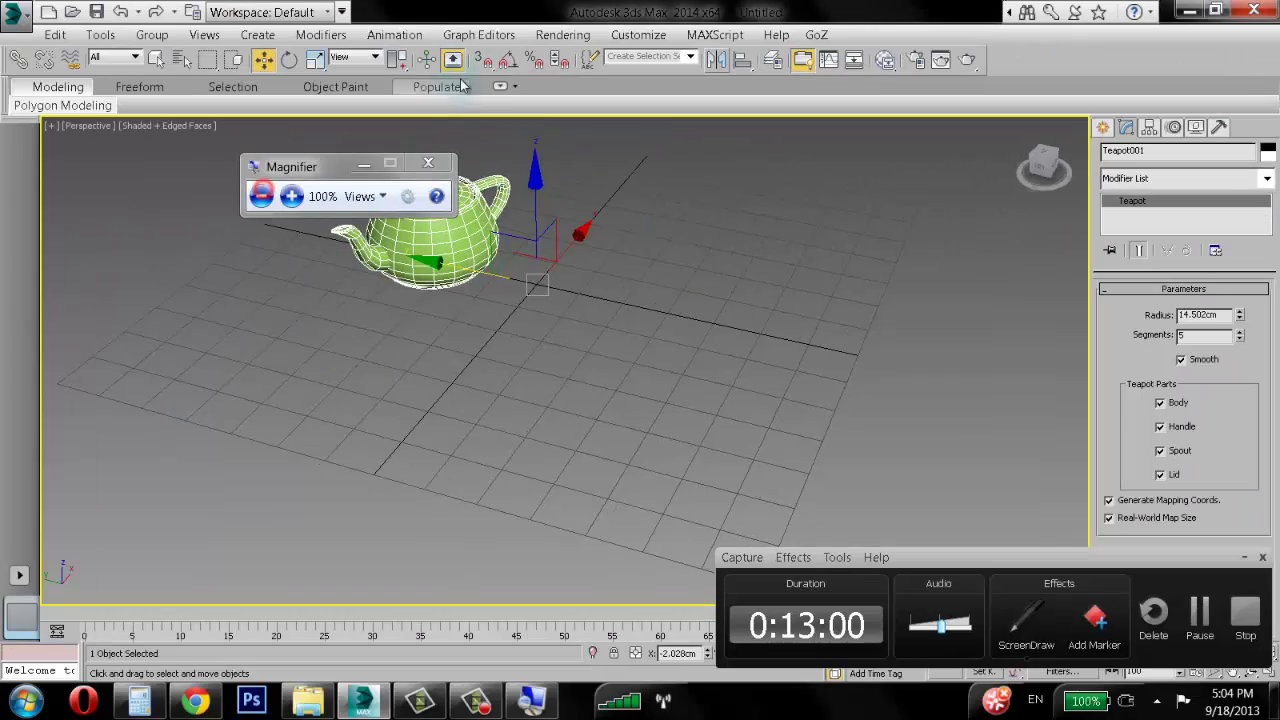
Step: Switch to Use Pivot Point Center for comparison and return to Use Transform Coordinate Center
scroll(483, 338, "up", 3)
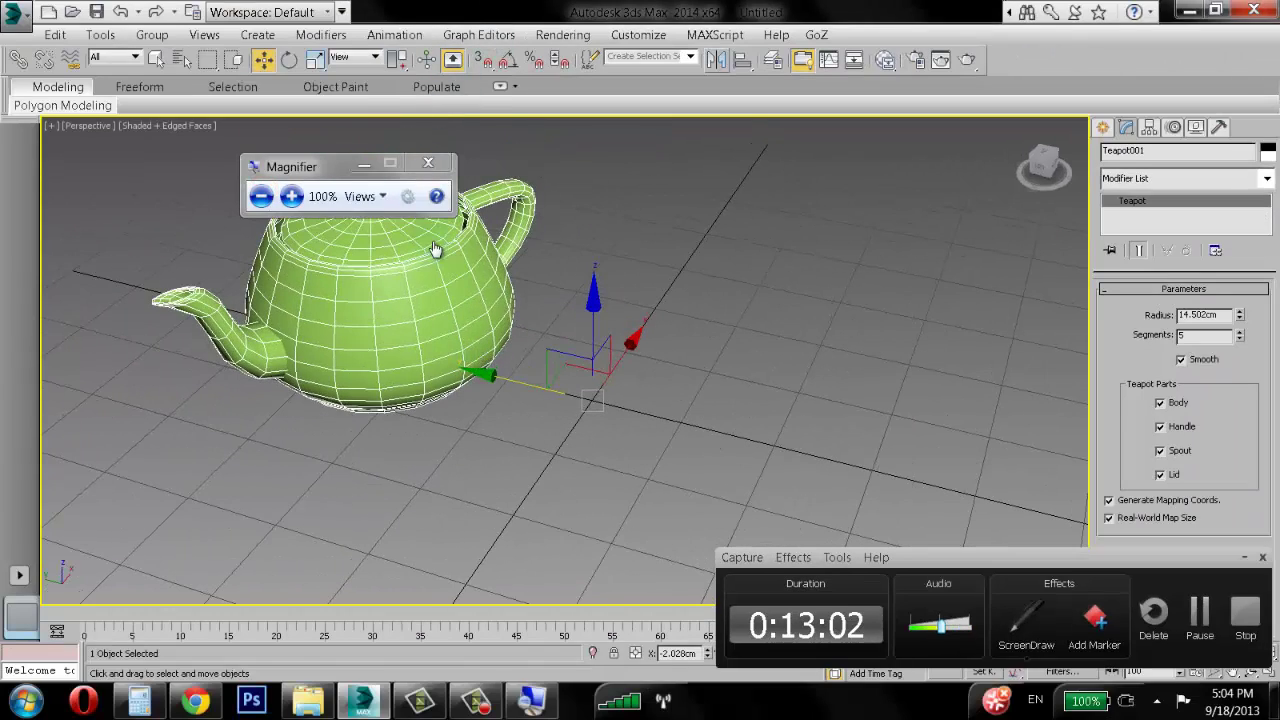
left_click_drag(397, 59, 397, 108)
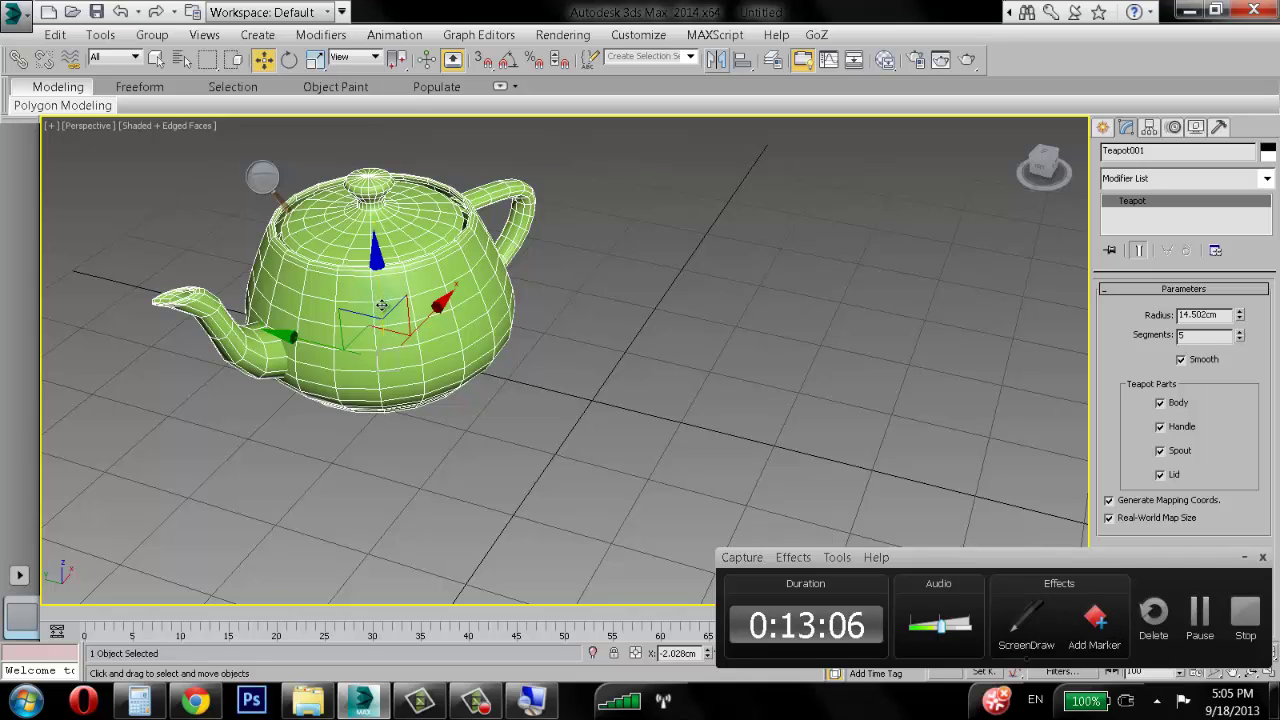
left_click_drag(397, 59, 401, 108)
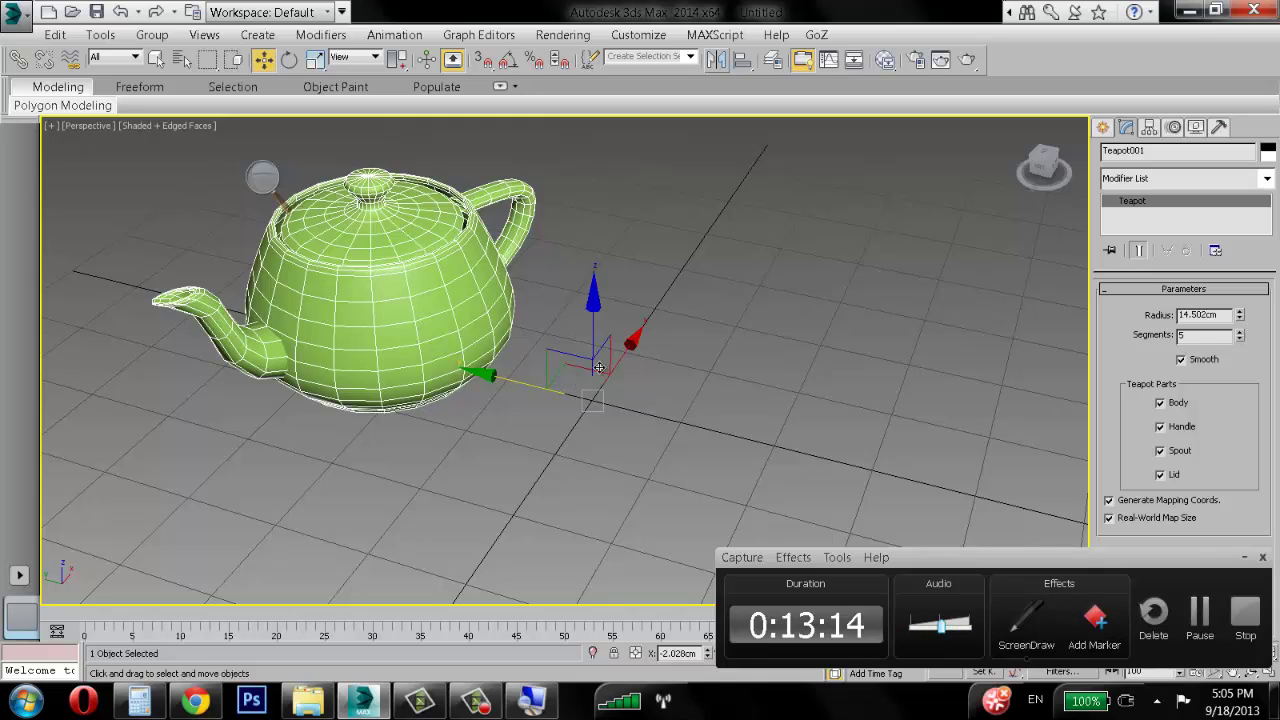
Step: Mirror the teapot across the world origin about the Y axis as an Instance with 0.0 cm offset, previewing the X axis first
left_click(716, 60)
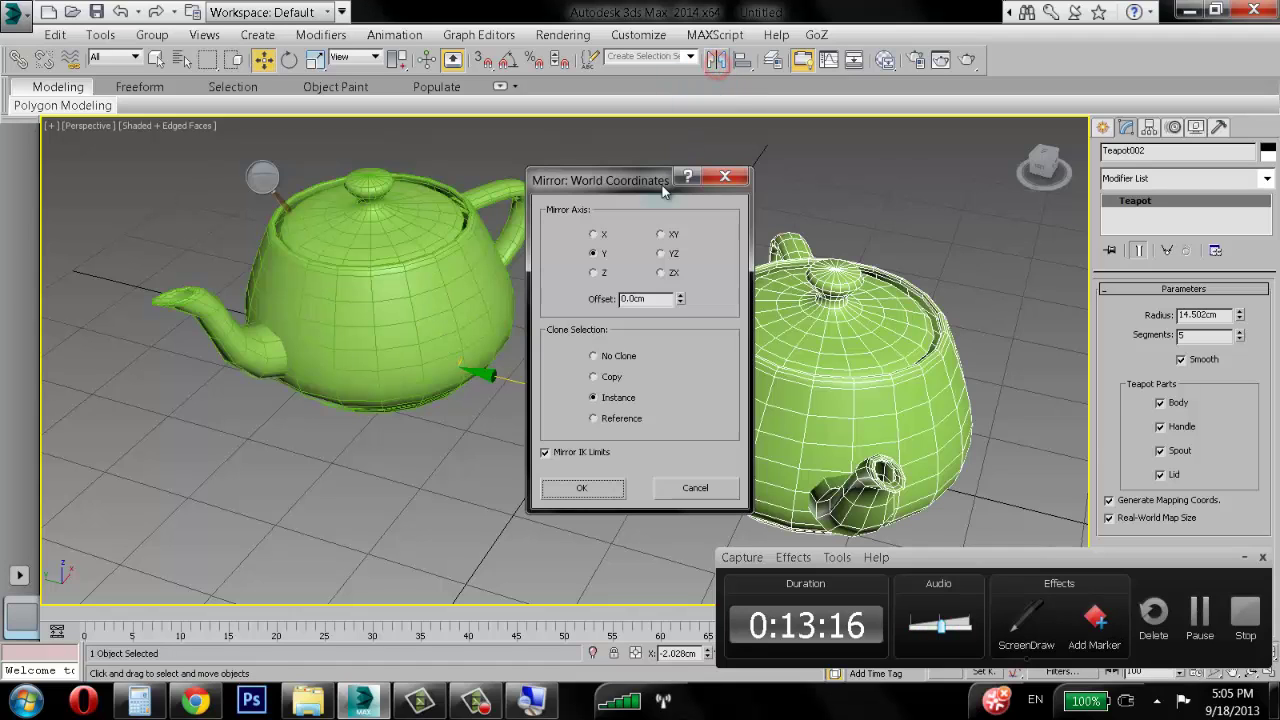
left_click_drag(557, 177, 931, 113)
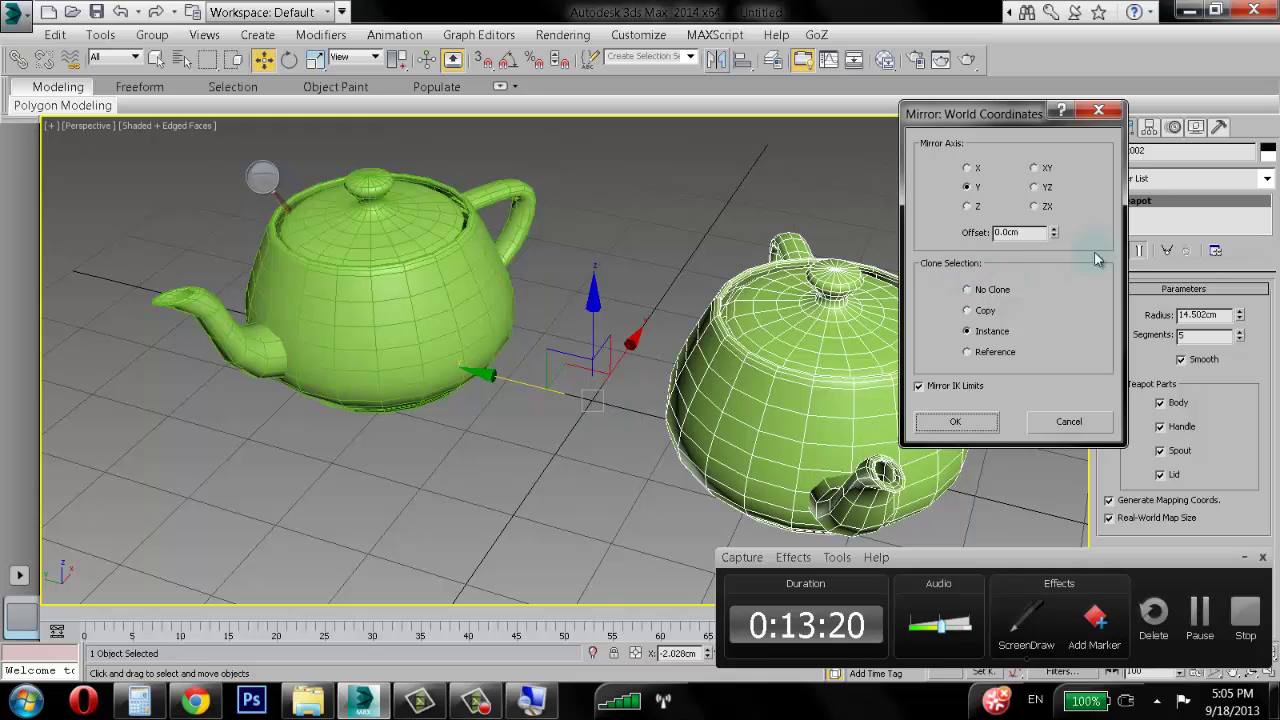
left_click(1015, 232)
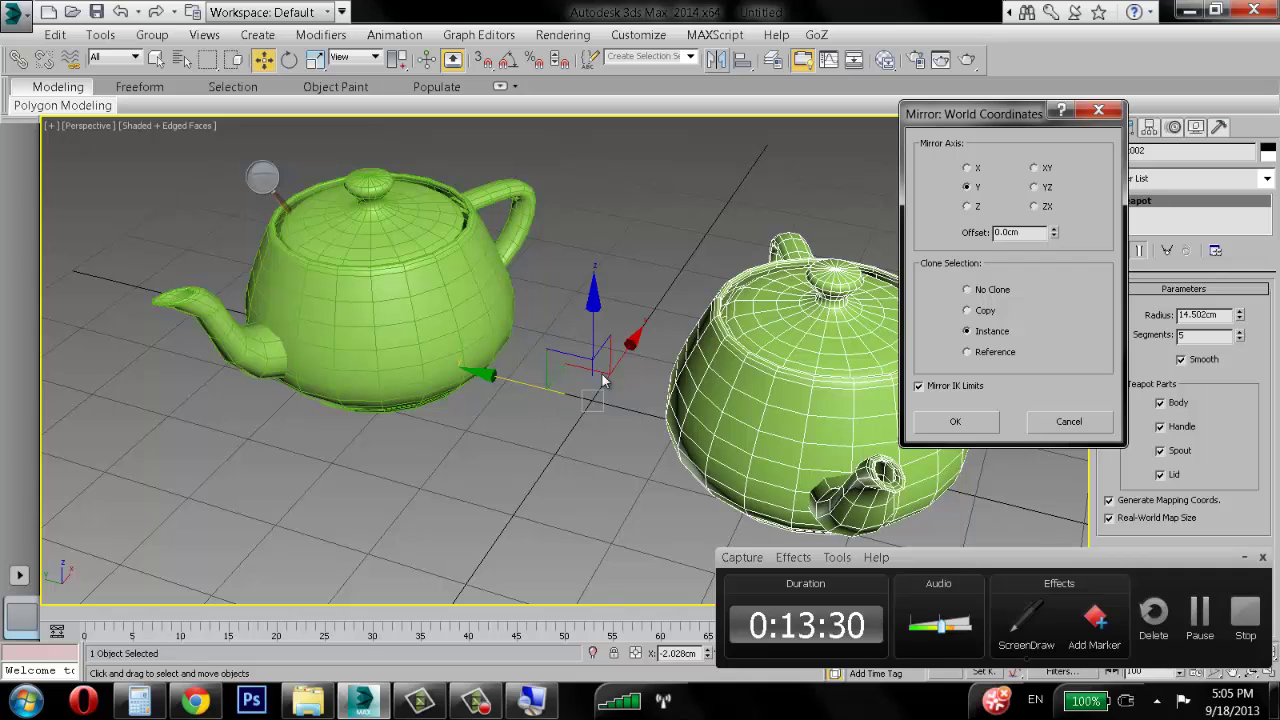
left_click(970, 168)
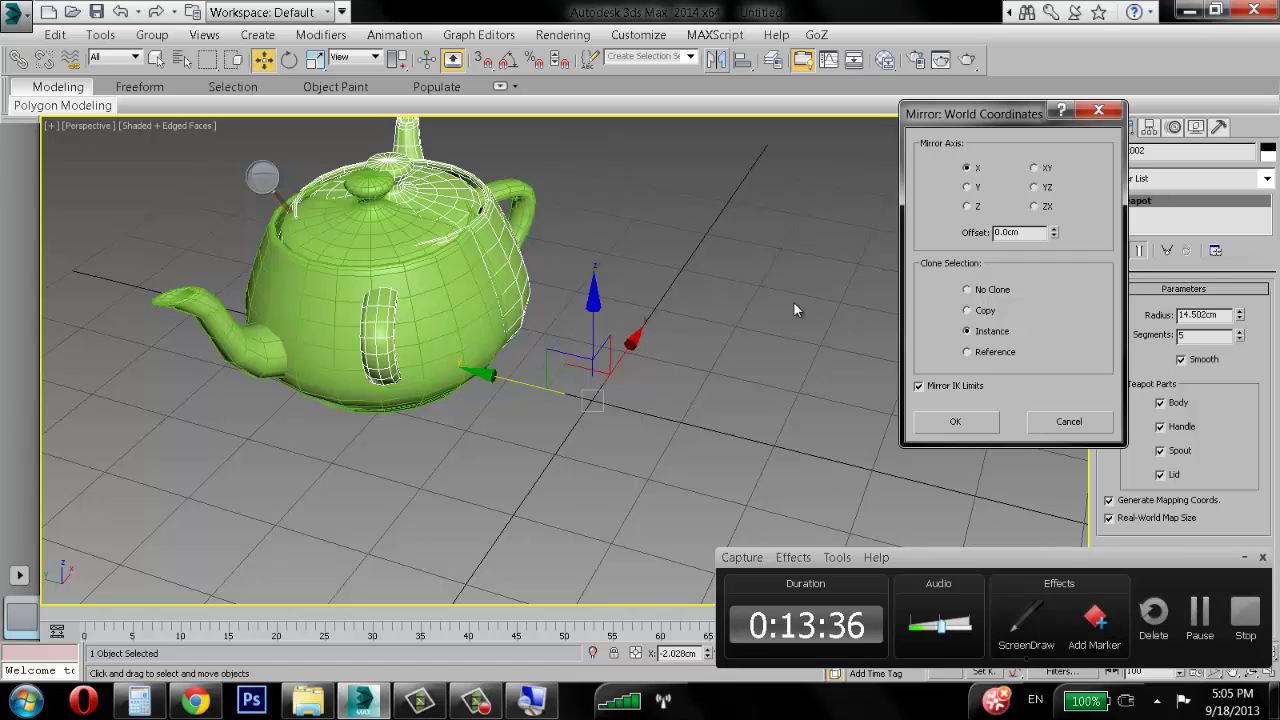
left_click(955, 188)
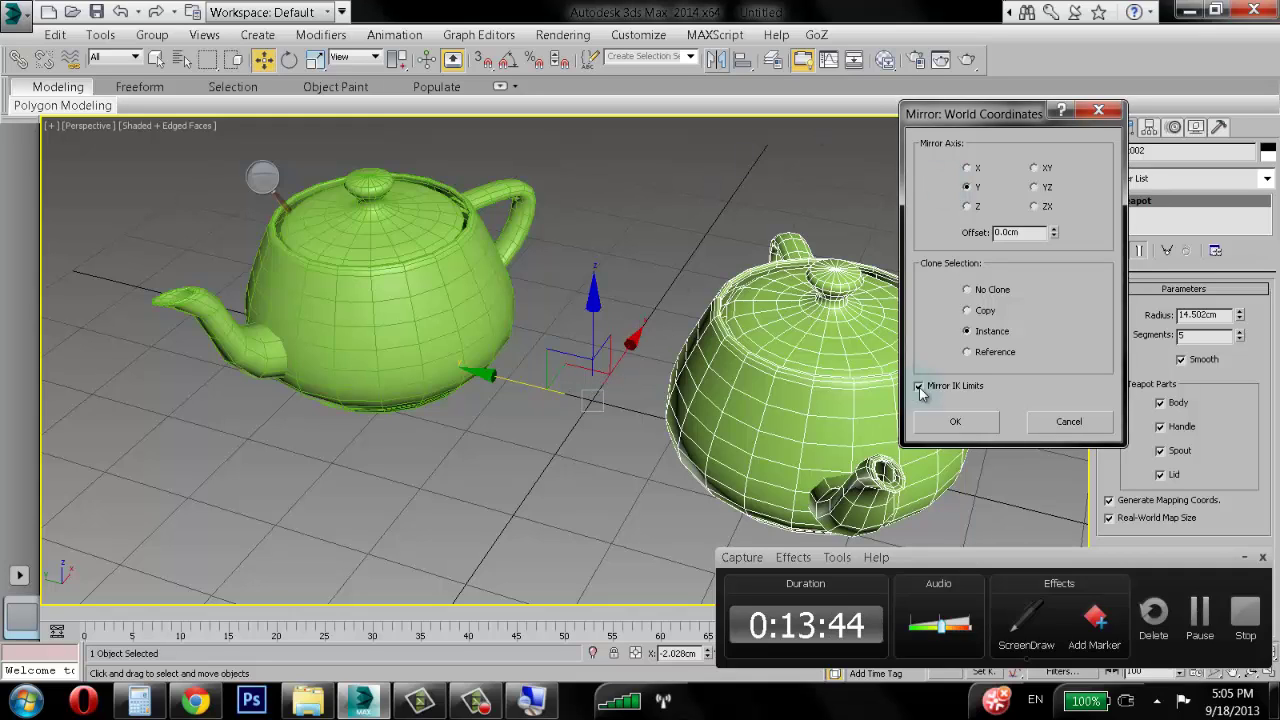
left_click(960, 422)
Step: Examine the original and mirrored teapots from several angles, selecting each to compare its transform center, and clear the selection
scroll(655, 388, "down", 5)
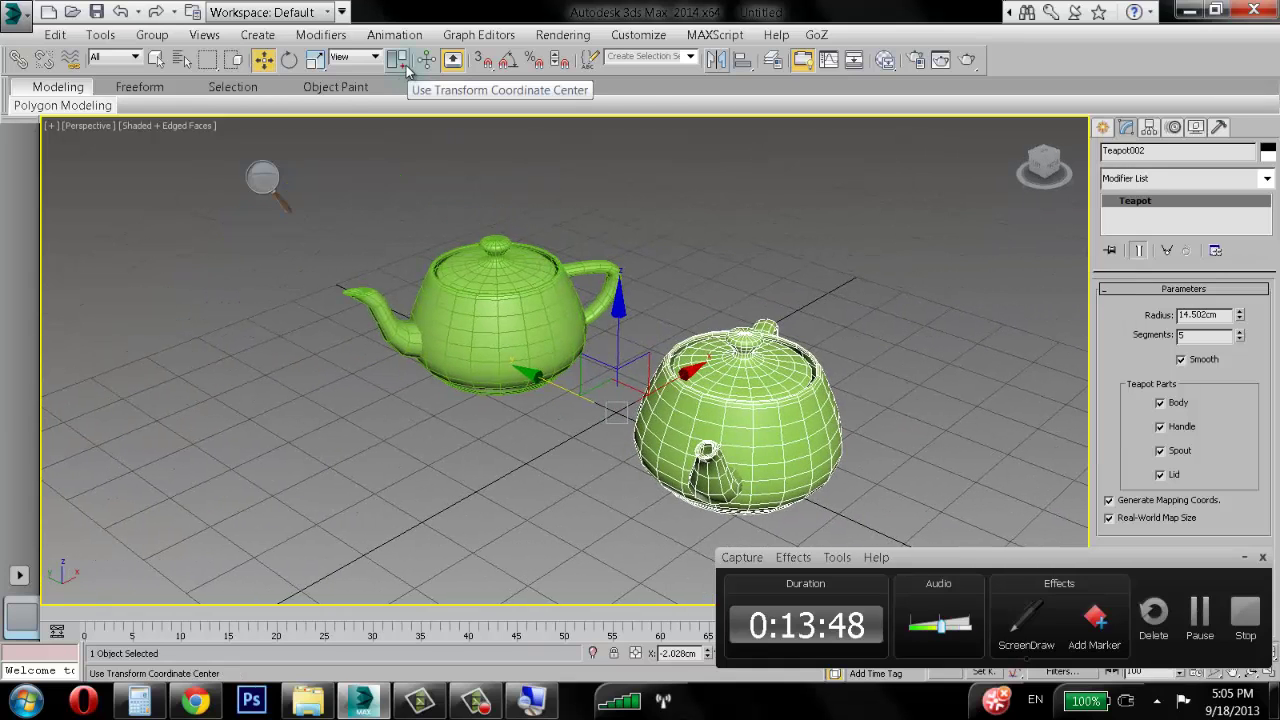
left_click_drag(405, 66, 399, 126)
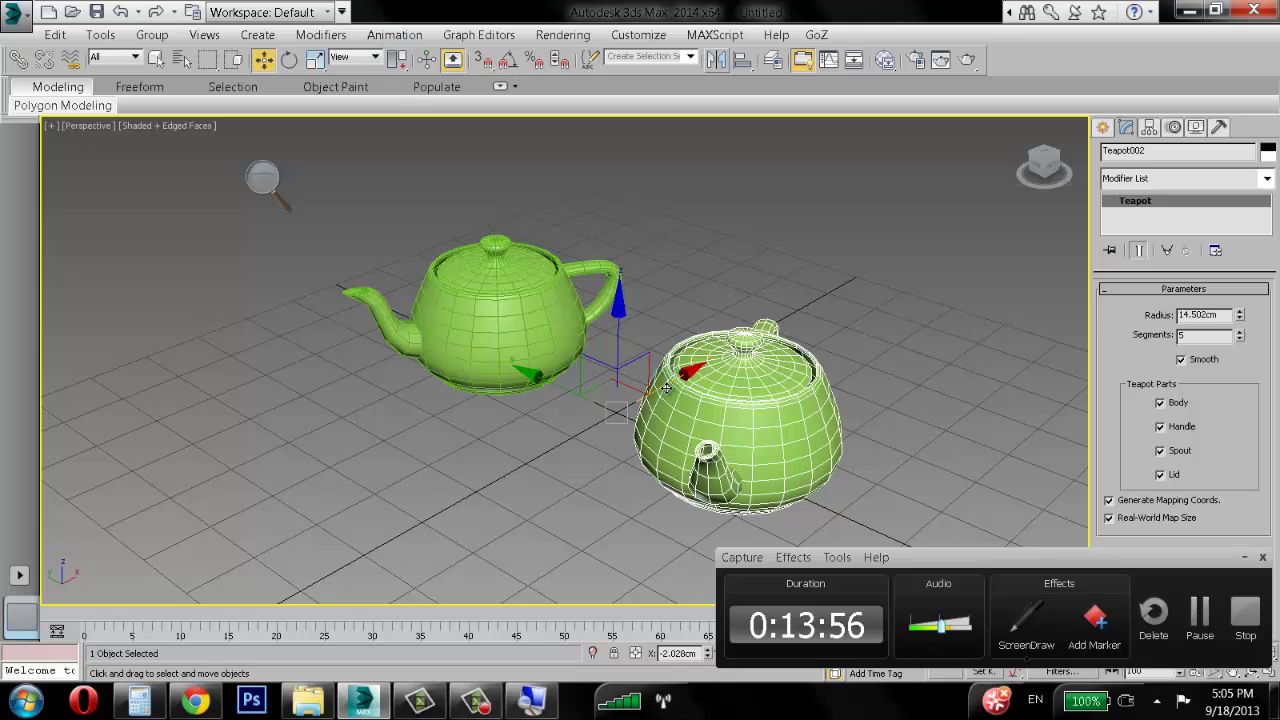
middle_click_drag(655, 410, 683, 429, "alt")
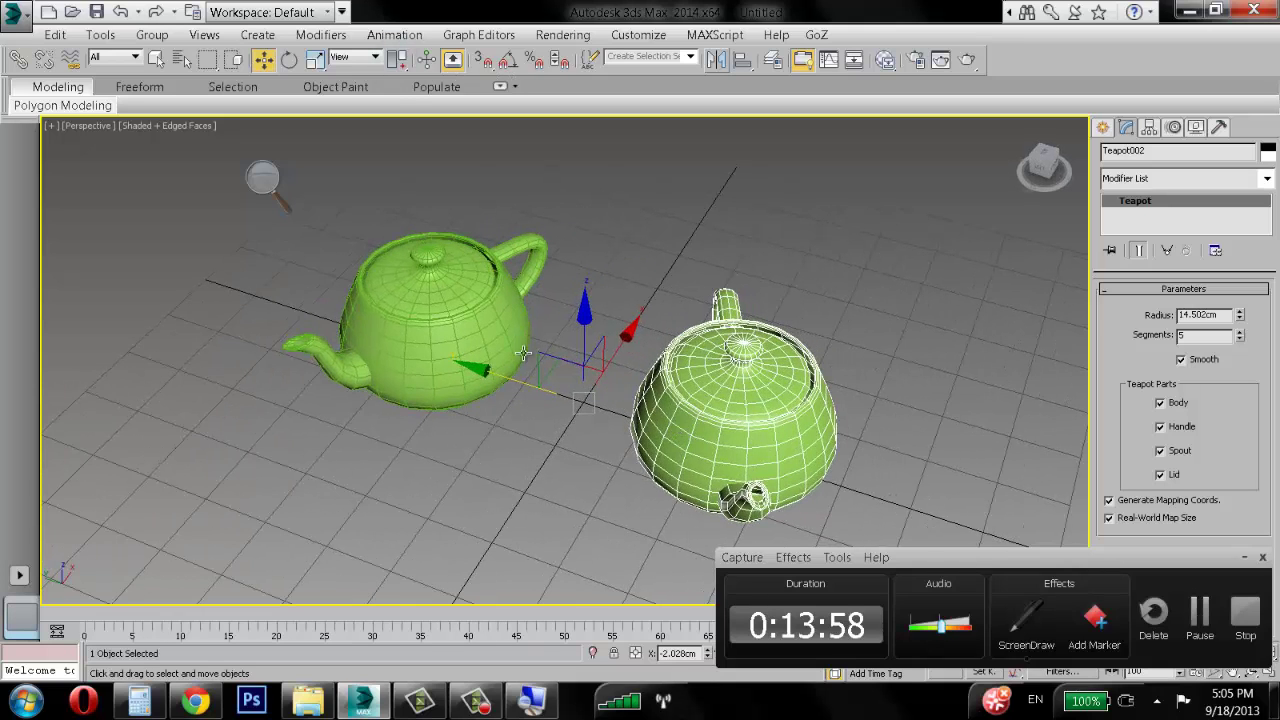
middle_click_drag(540, 395, 512, 311, "alt")
left_click(678, 263)
left_click(508, 312)
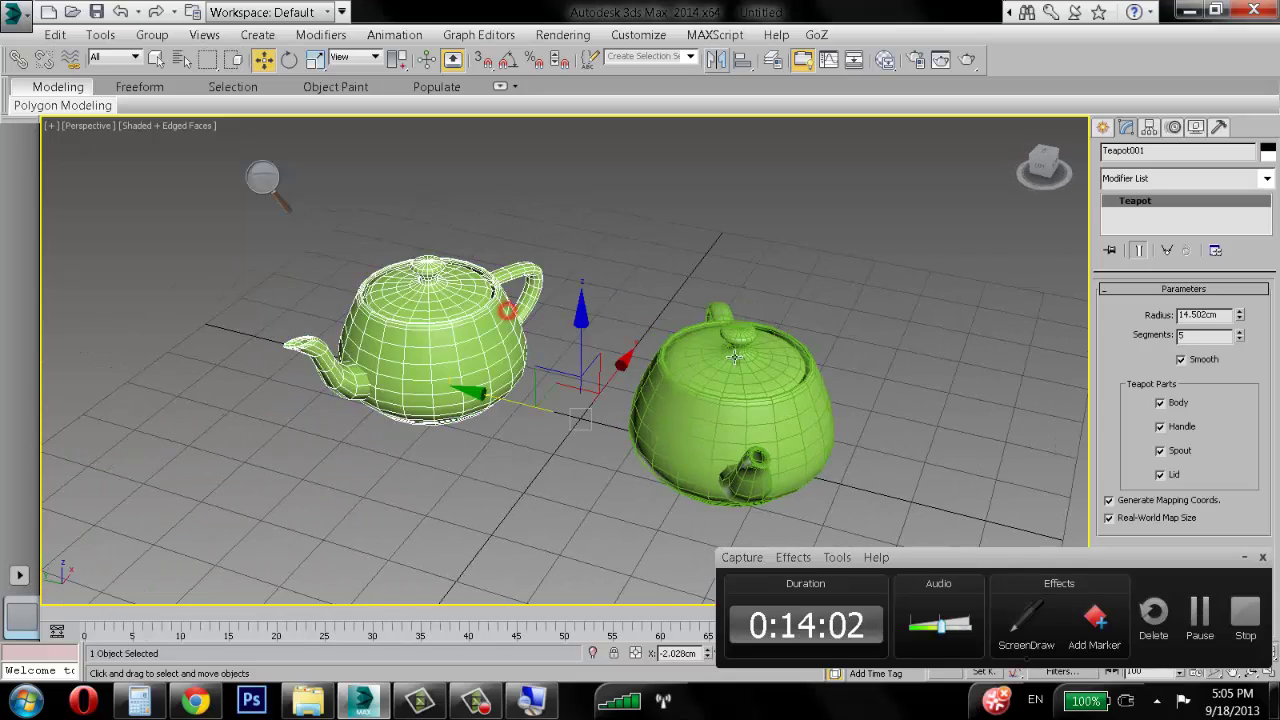
left_click(733, 357)
middle_click_drag(533, 358, 697, 296, "alt")
left_click(697, 296)
middle_click_drag(686, 430, 614, 389, "alt")
left_click(498, 358)
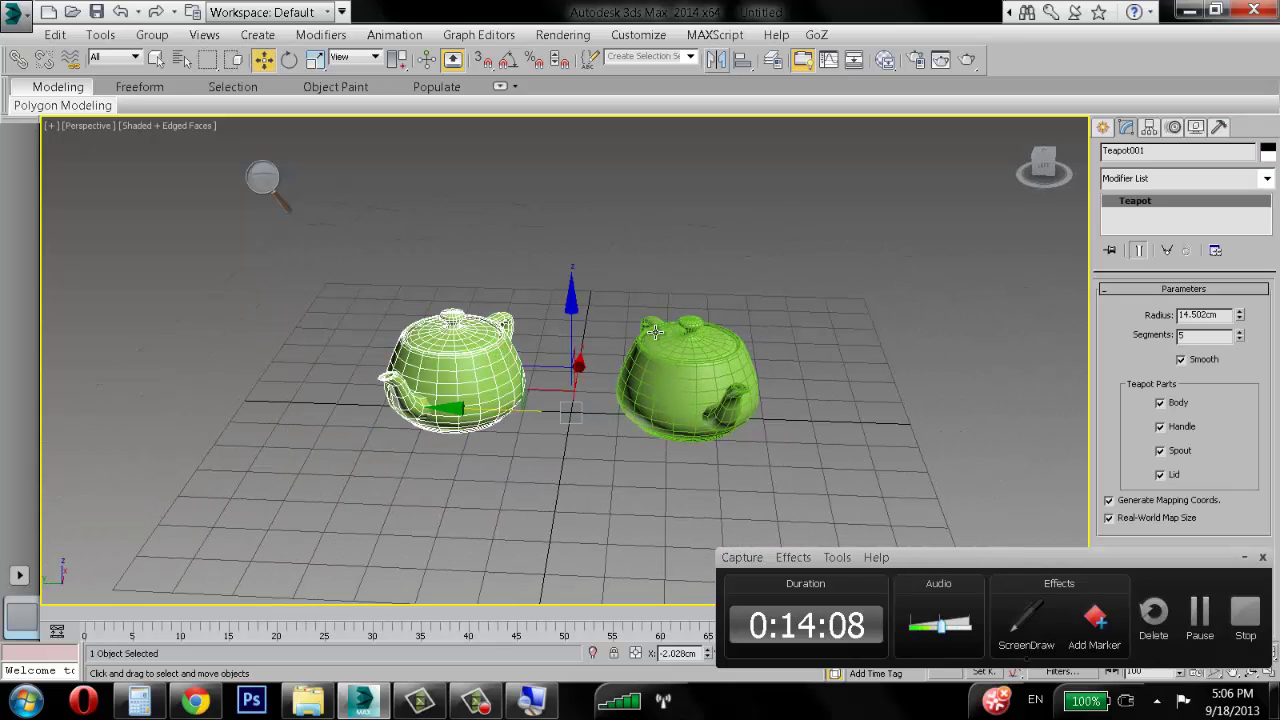
middle_click_drag(663, 332, 641, 283, "alt")
left_click(754, 379)
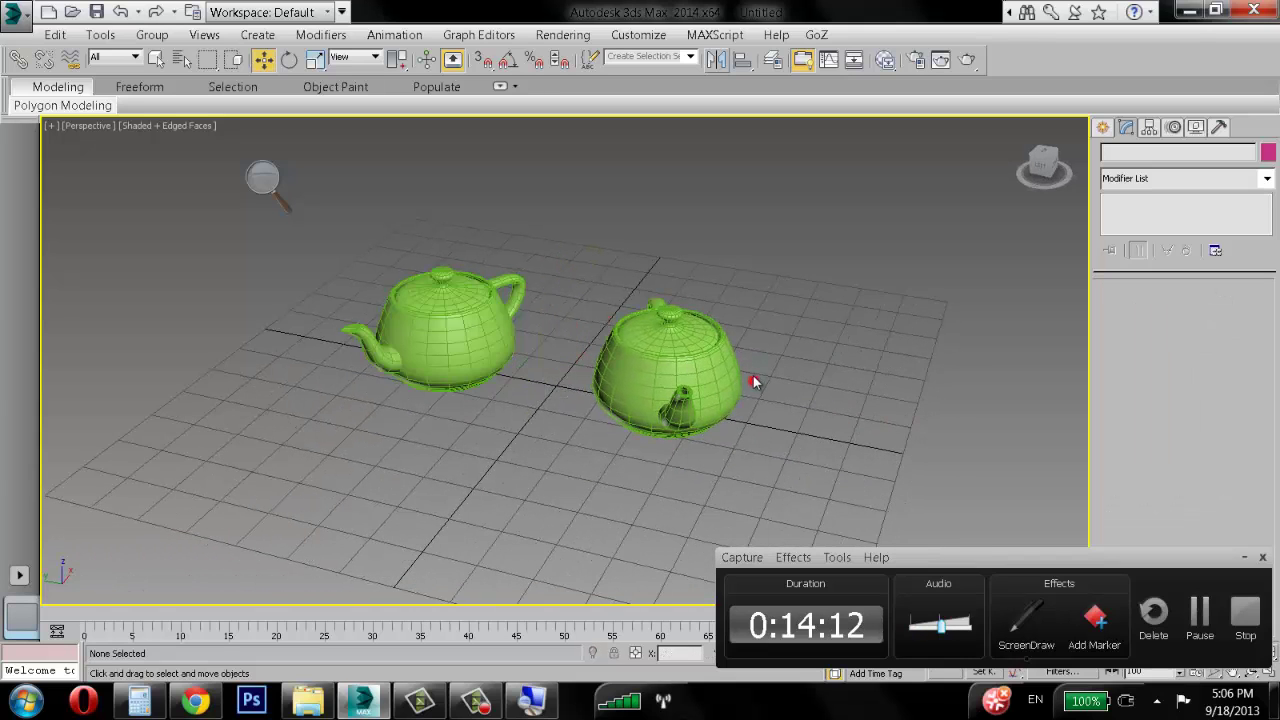